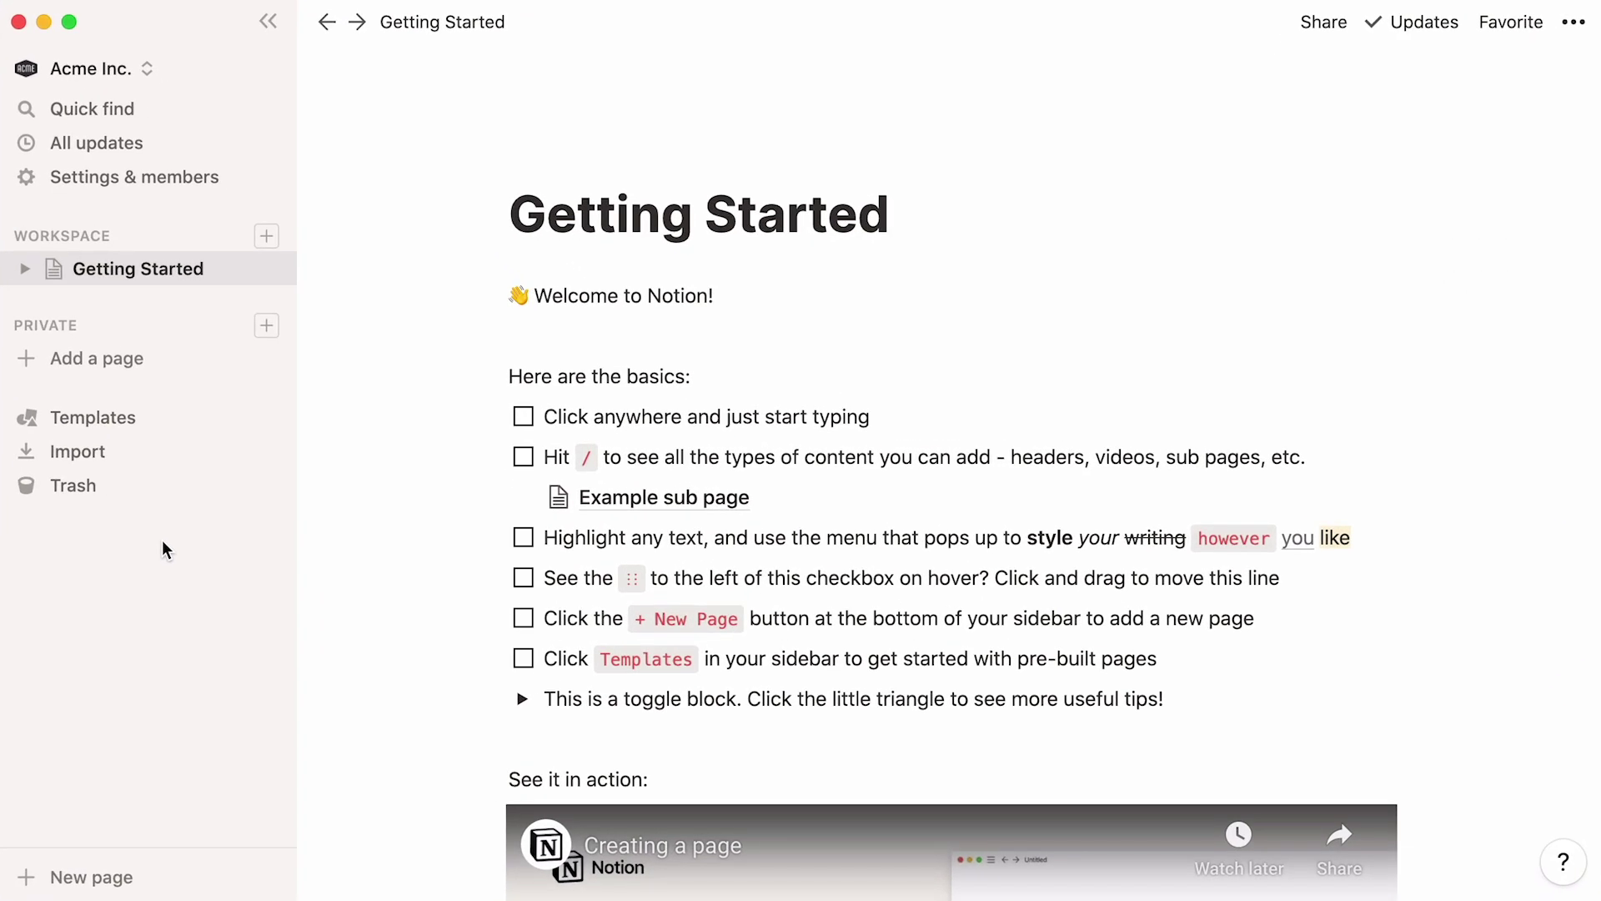
Step: Preview the Engineering To-Do and Engineering Wiki templates, then add Engineering Wiki to the workspace
click(172, 415)
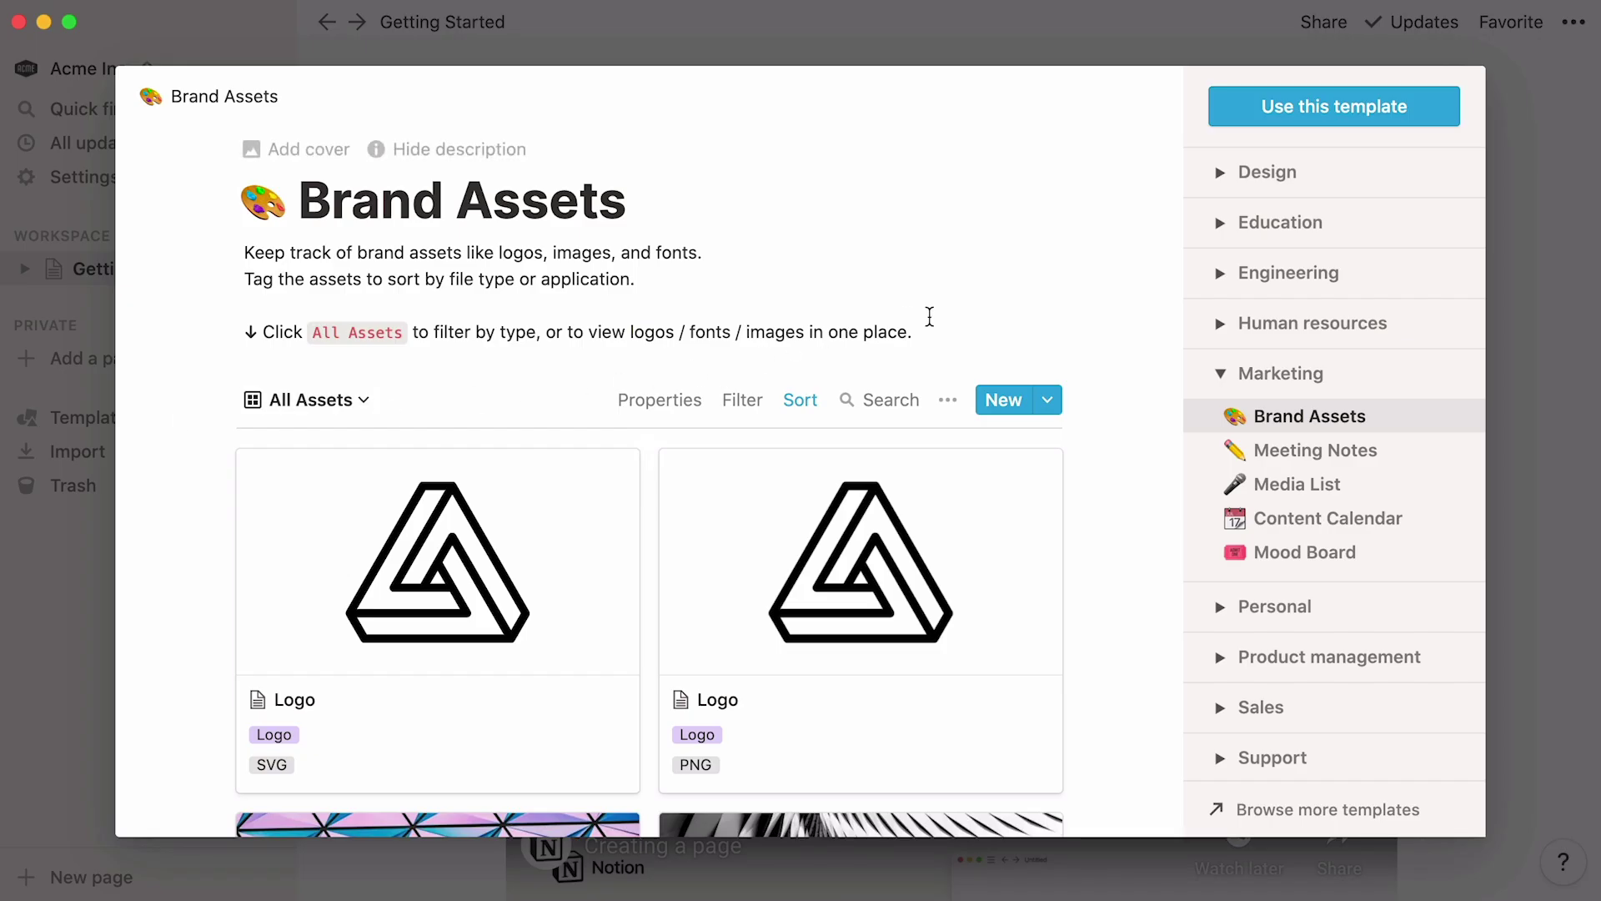
click(1231, 291)
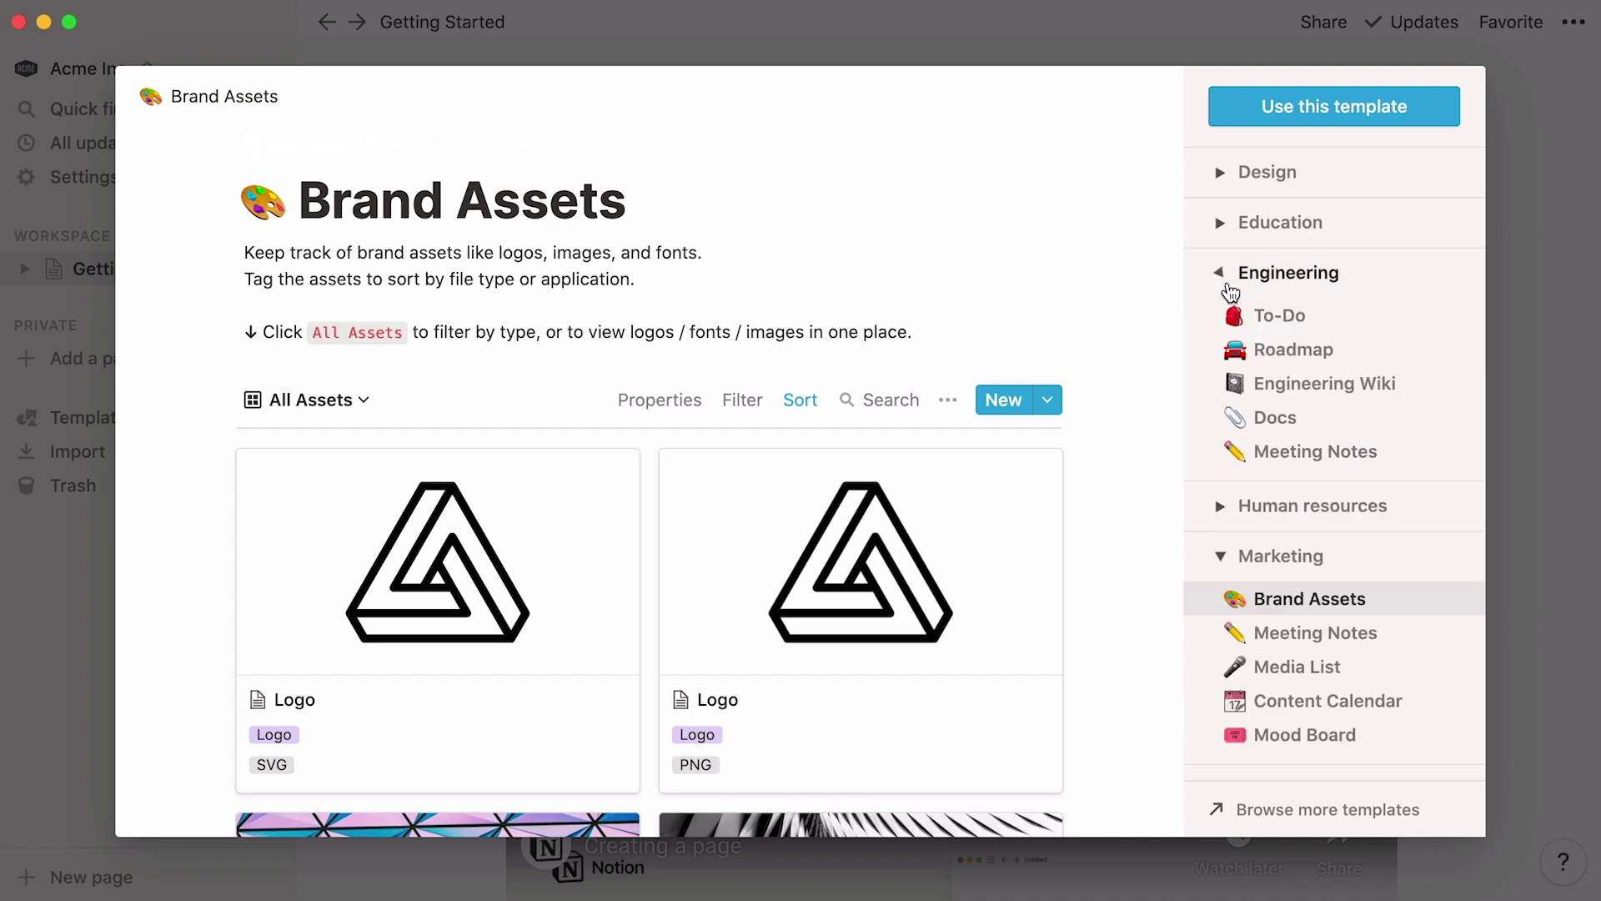
click(1233, 315)
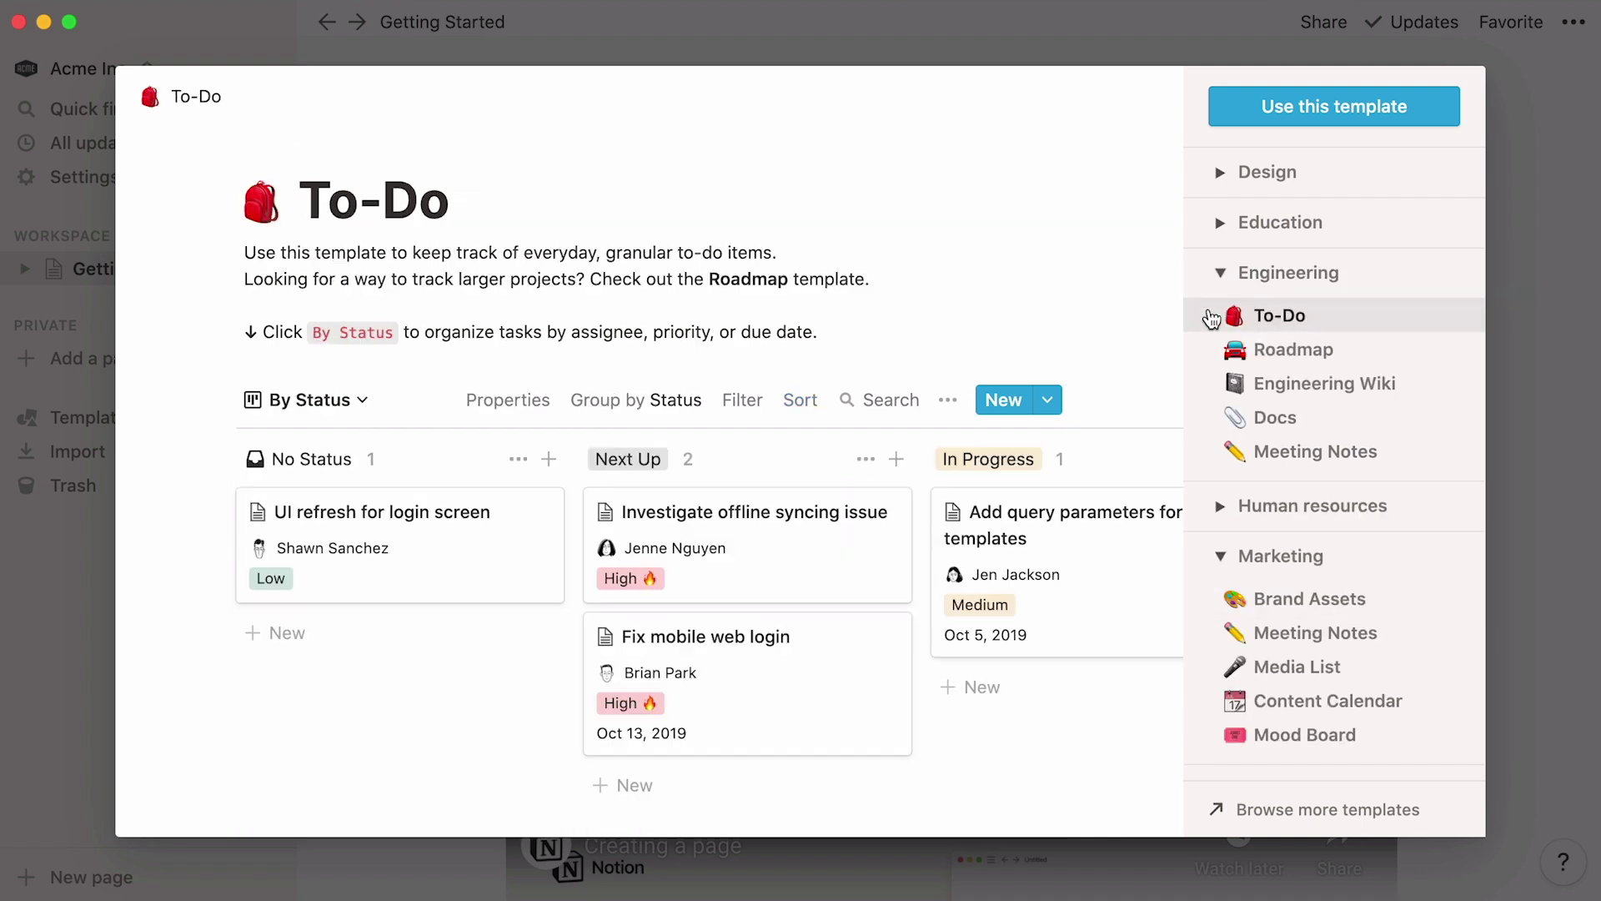
click(1227, 383)
click(1340, 121)
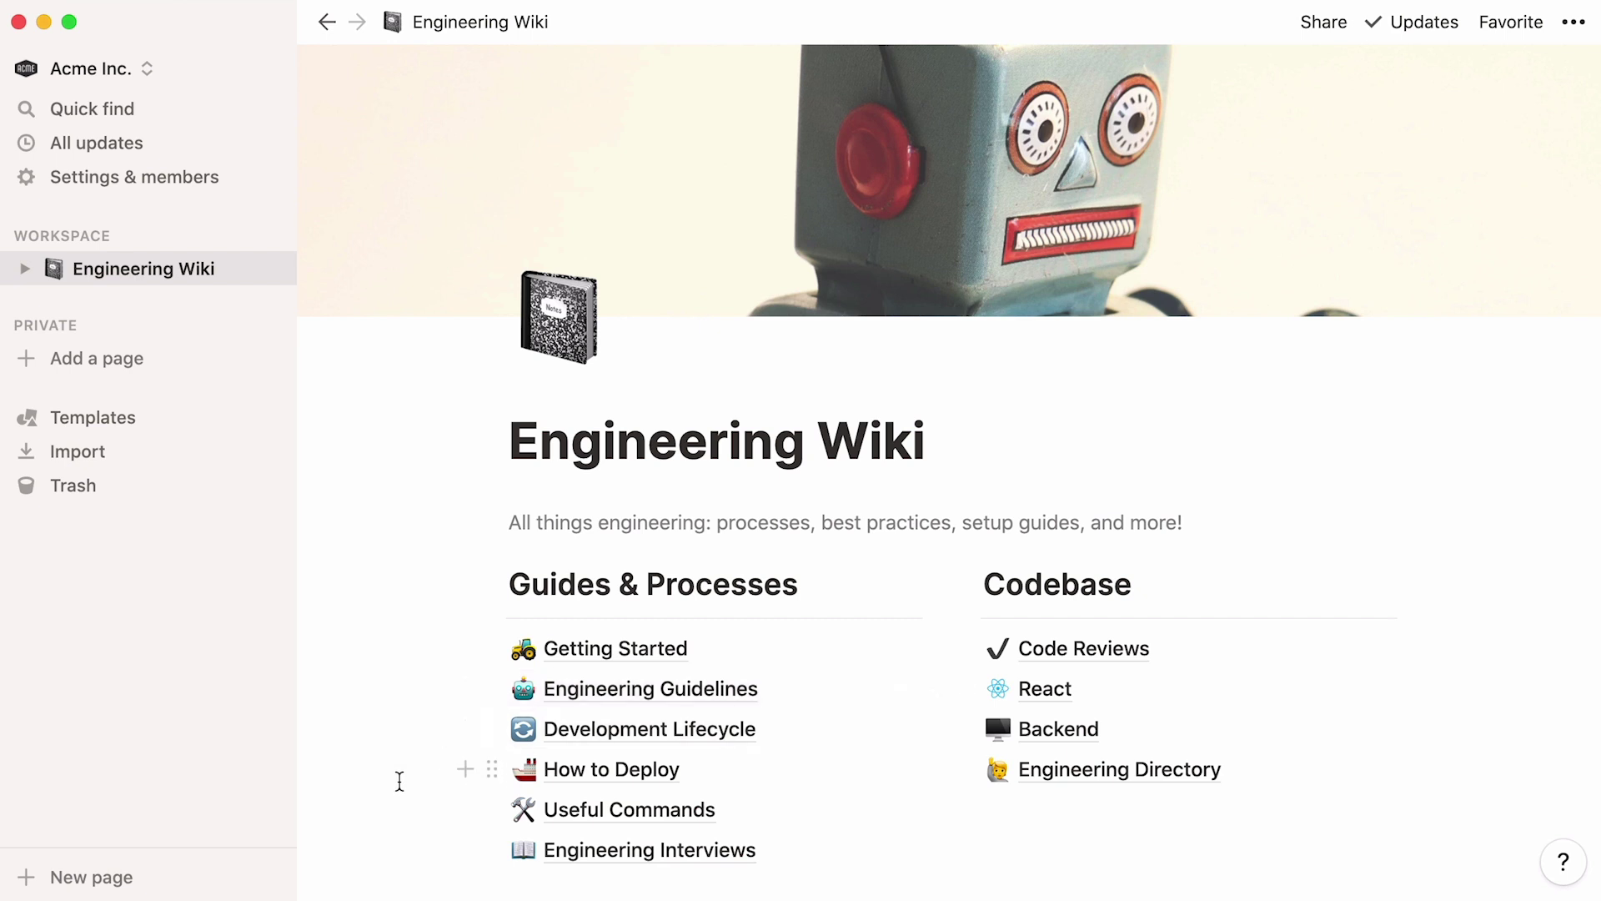
scroll(399, 780, down, 3)
scroll(398, 779, down, 3)
click(649, 759)
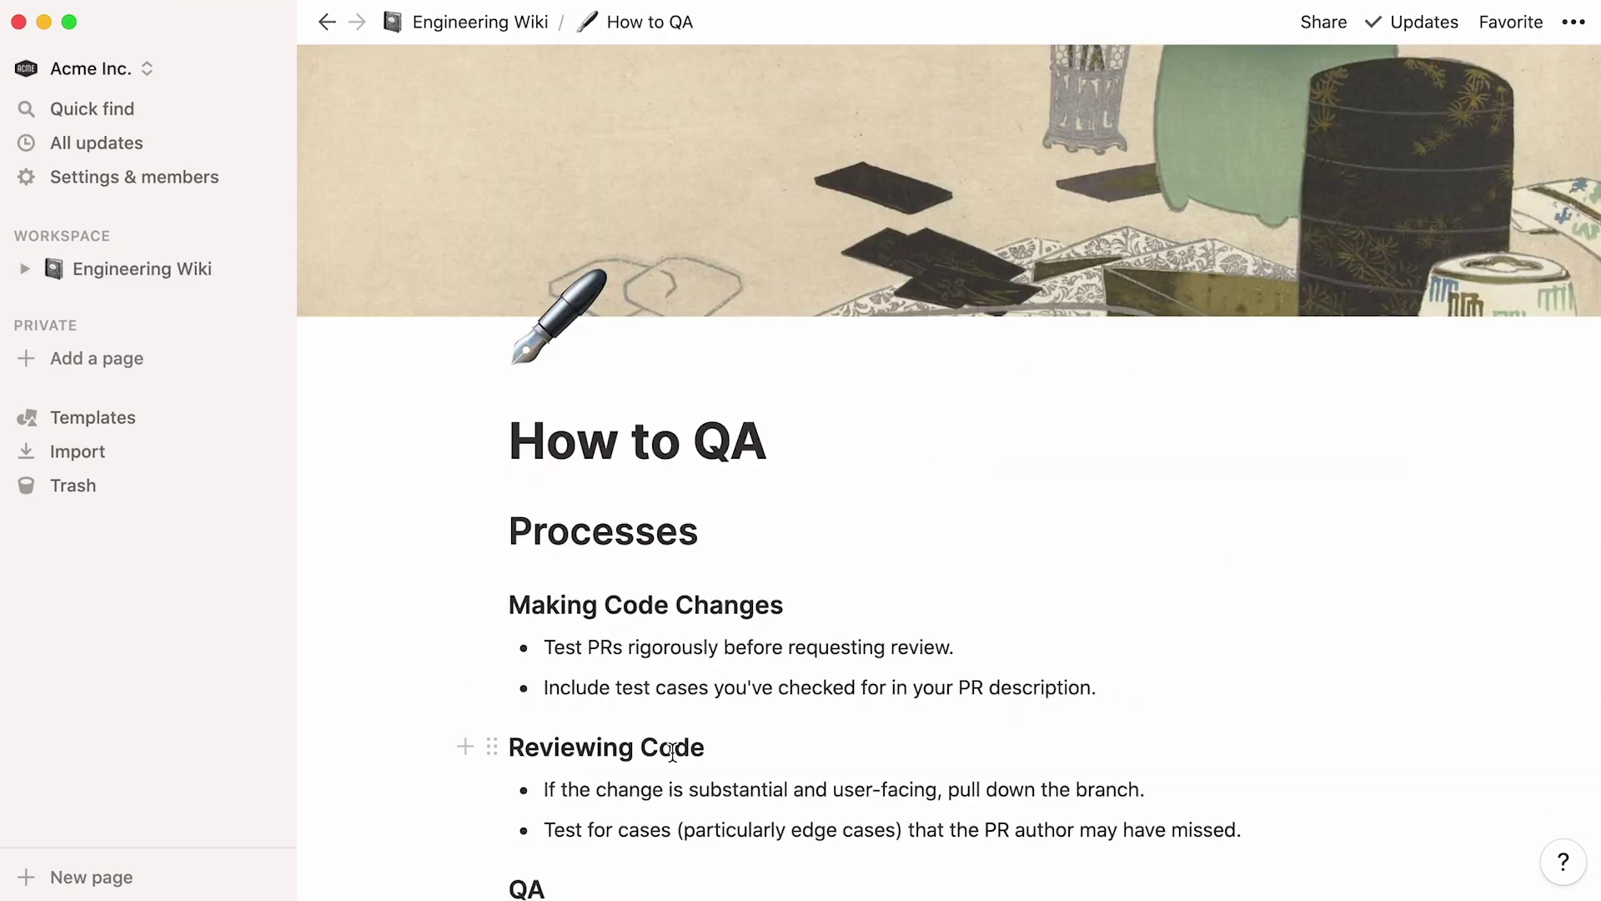
click(509, 27)
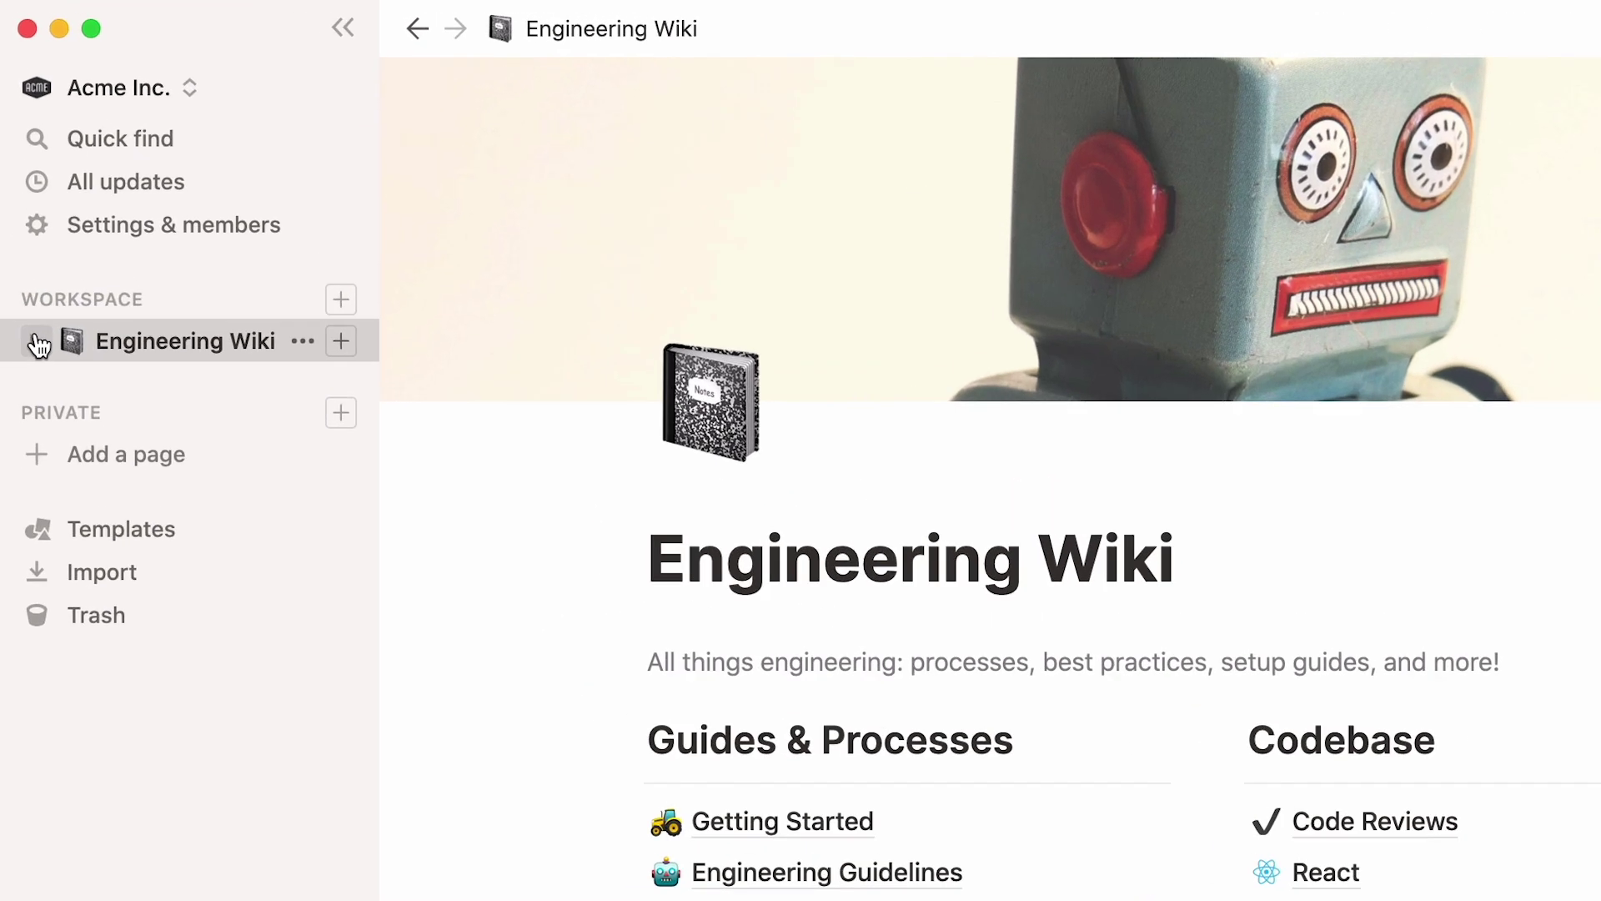
click(27, 268)
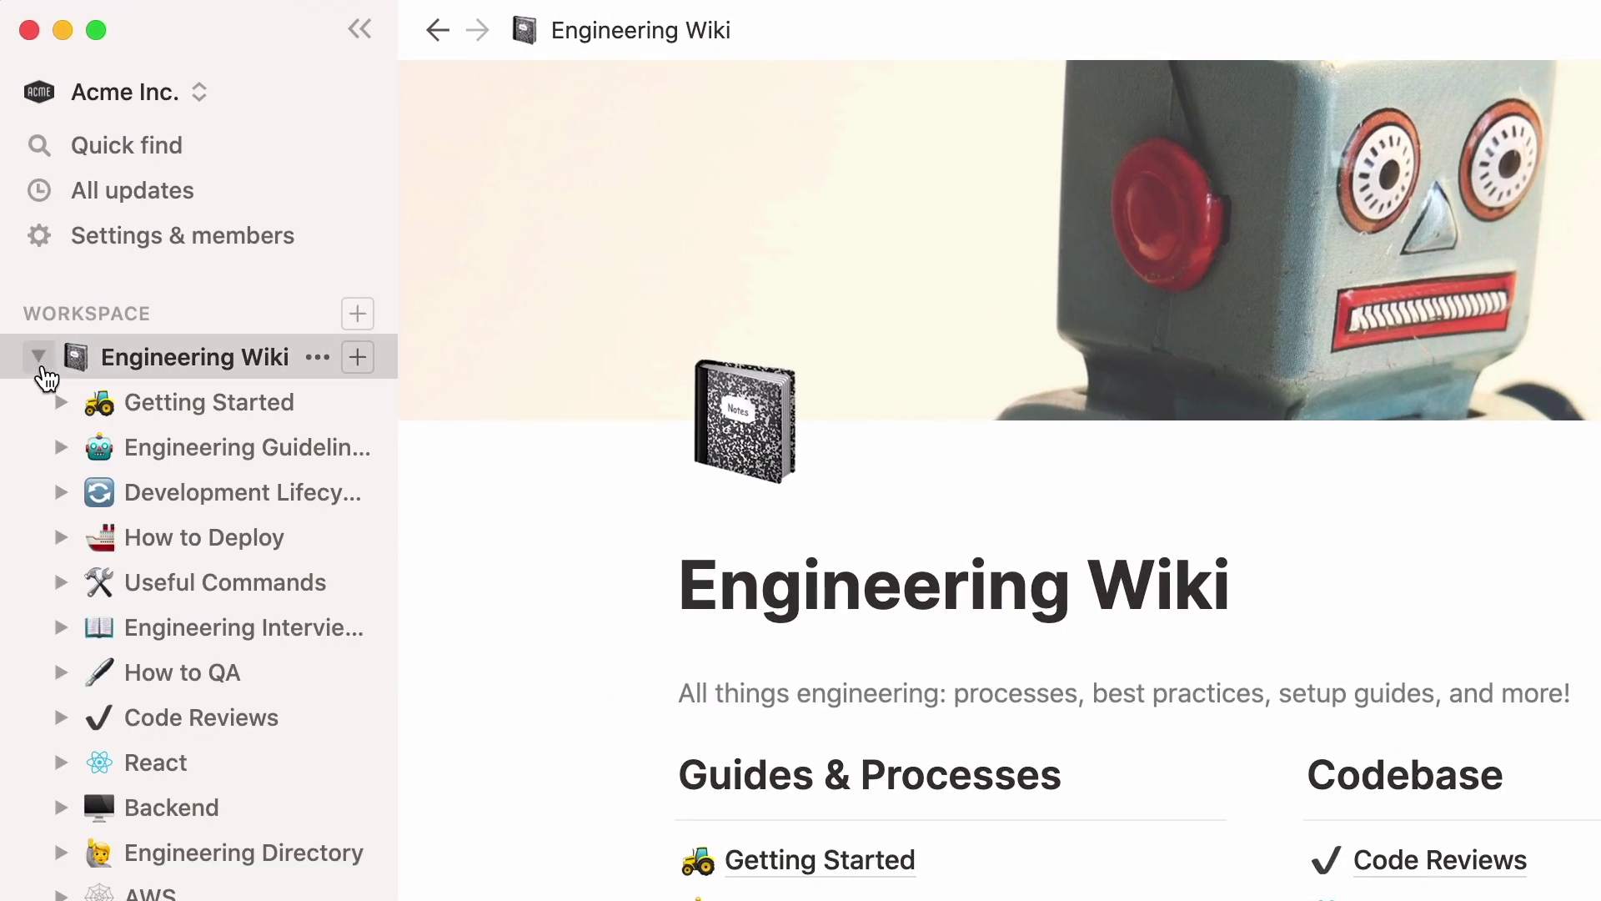
click(61, 402)
click(84, 447)
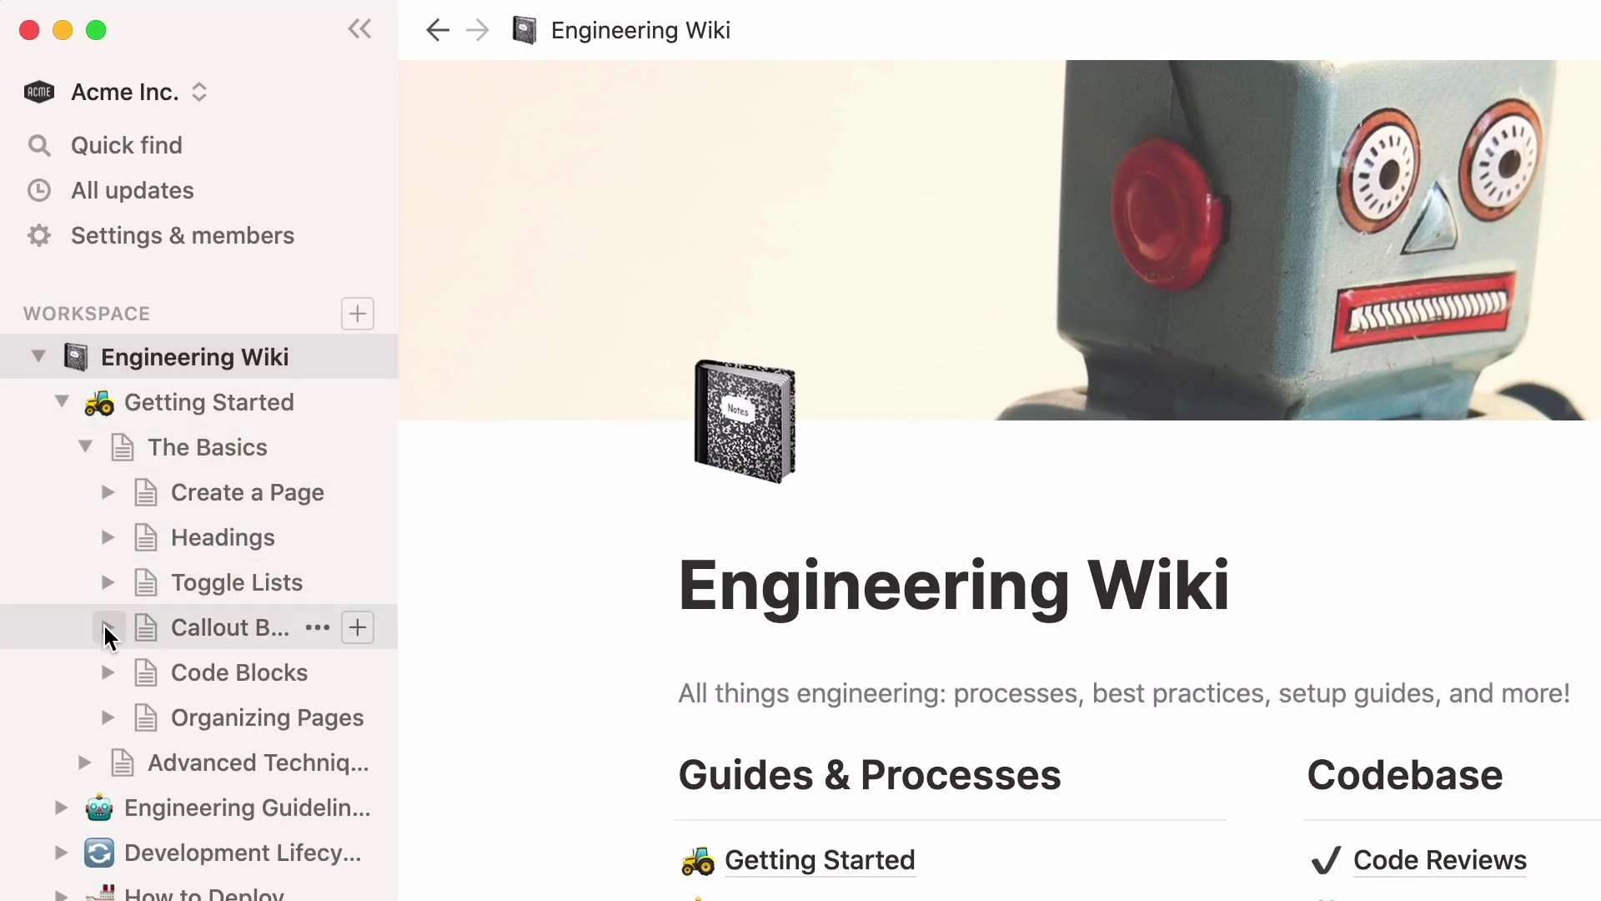
click(107, 672)
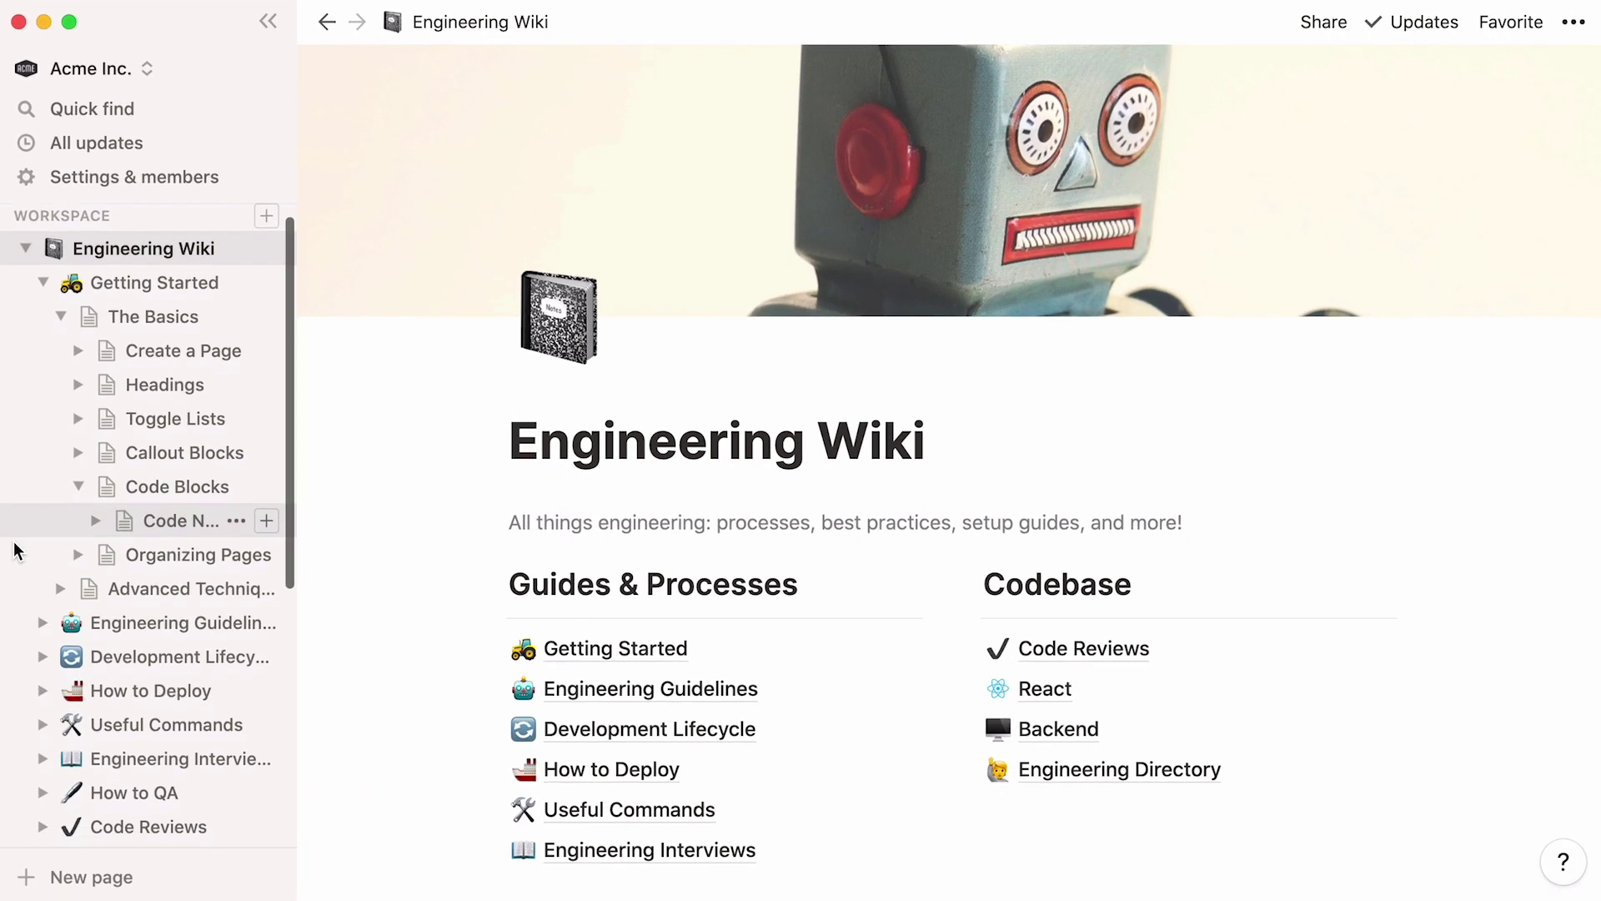
scroll(15, 547, down, 3)
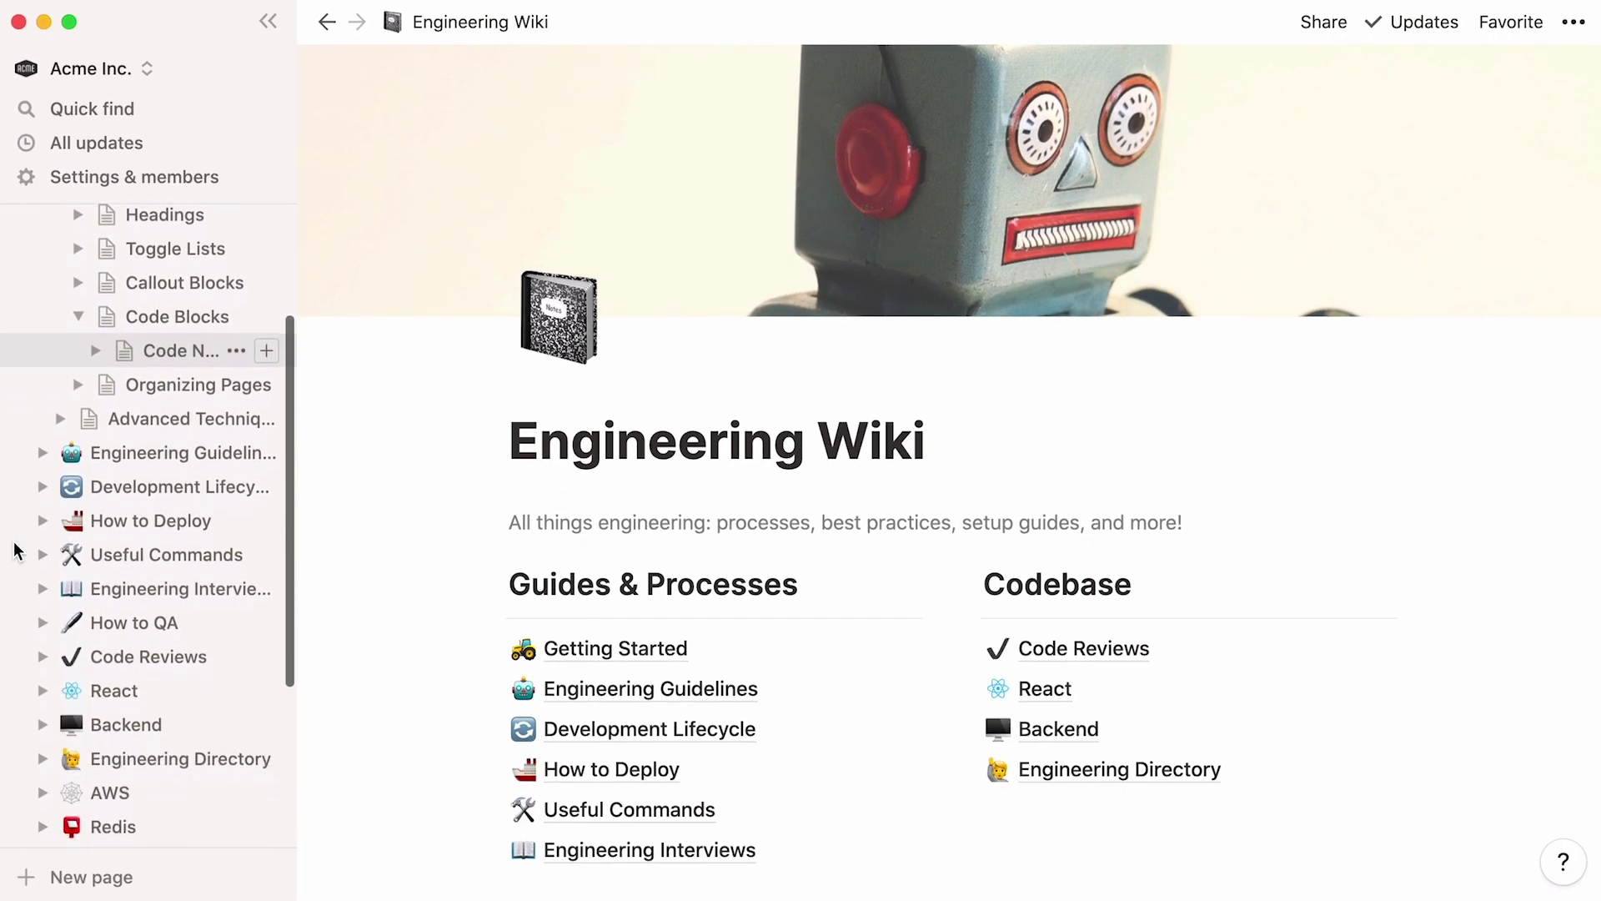
click(222, 682)
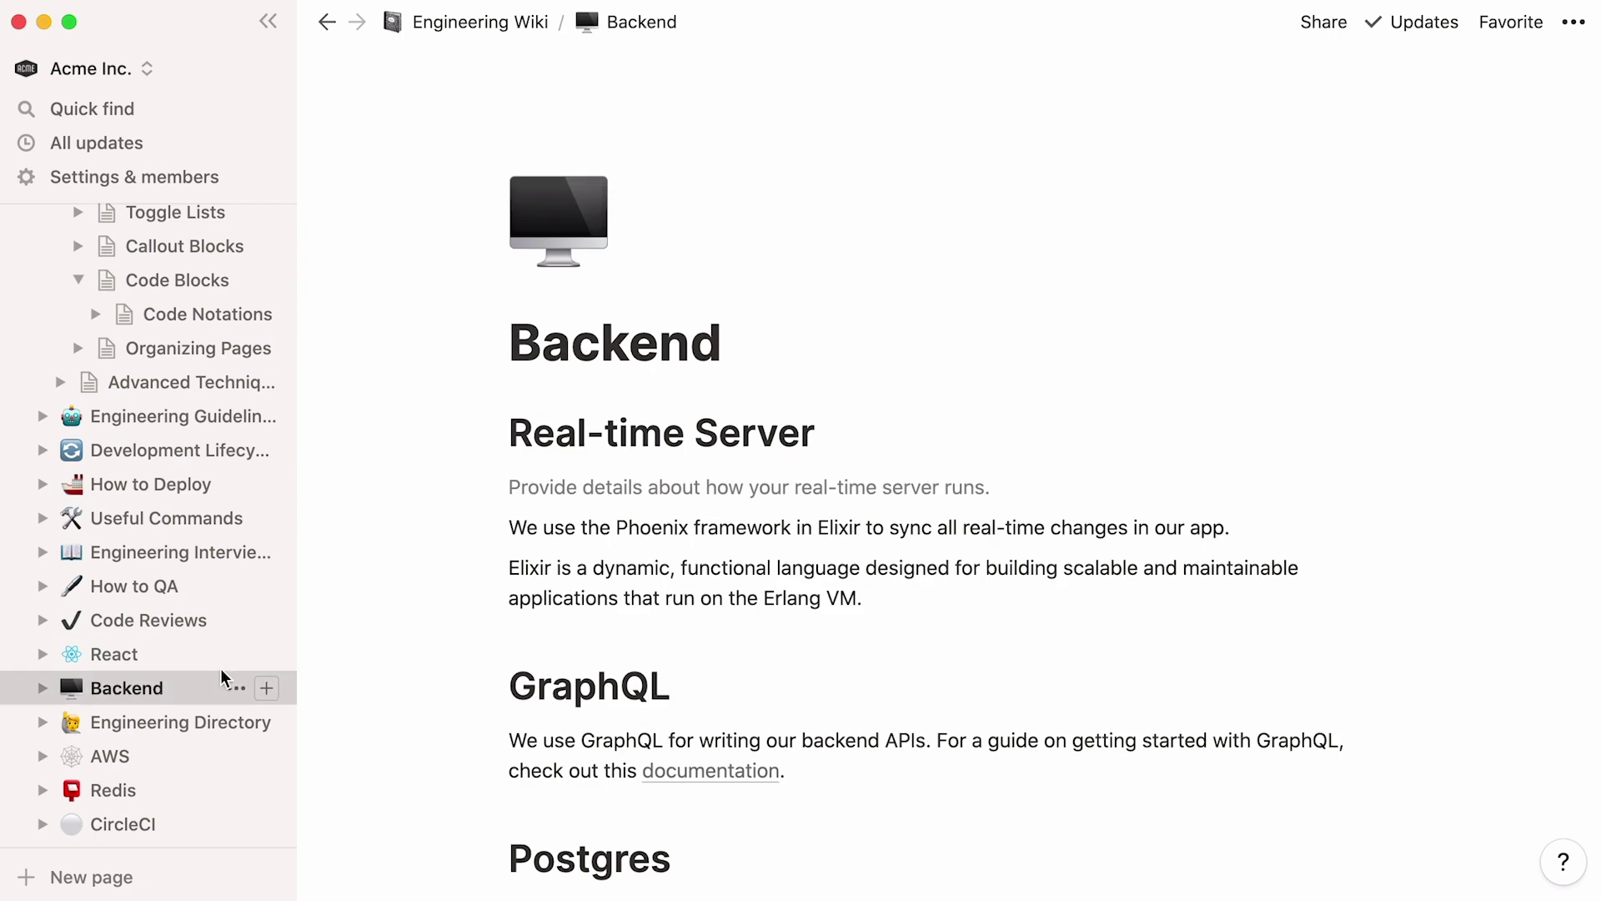
click(1499, 35)
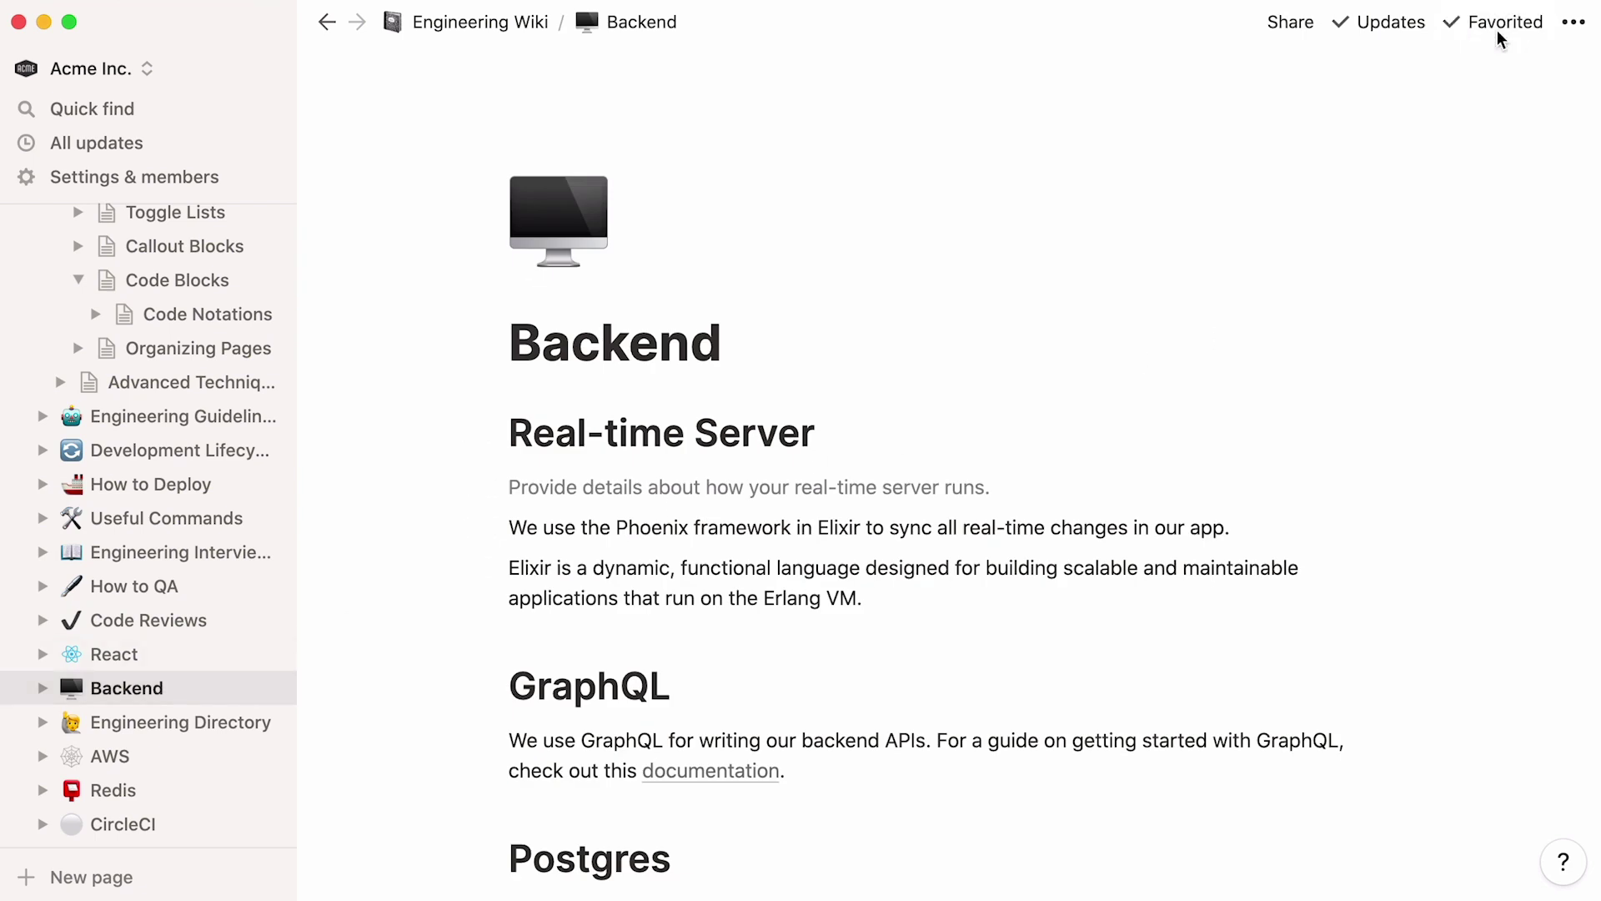
scroll(36, 300, up, 5)
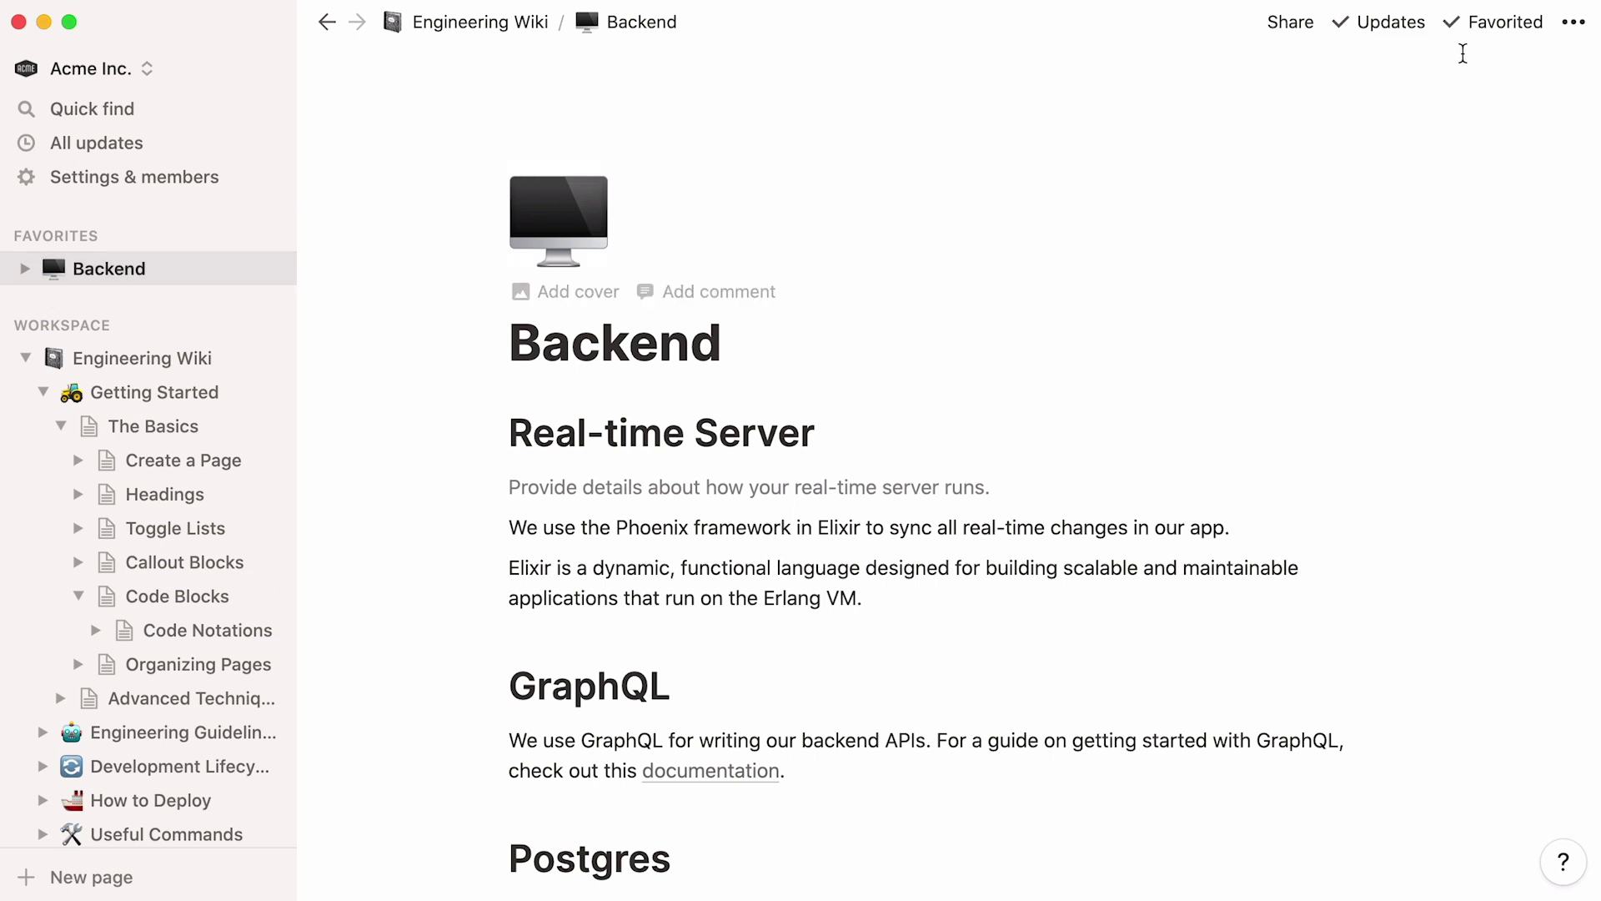
click(1493, 38)
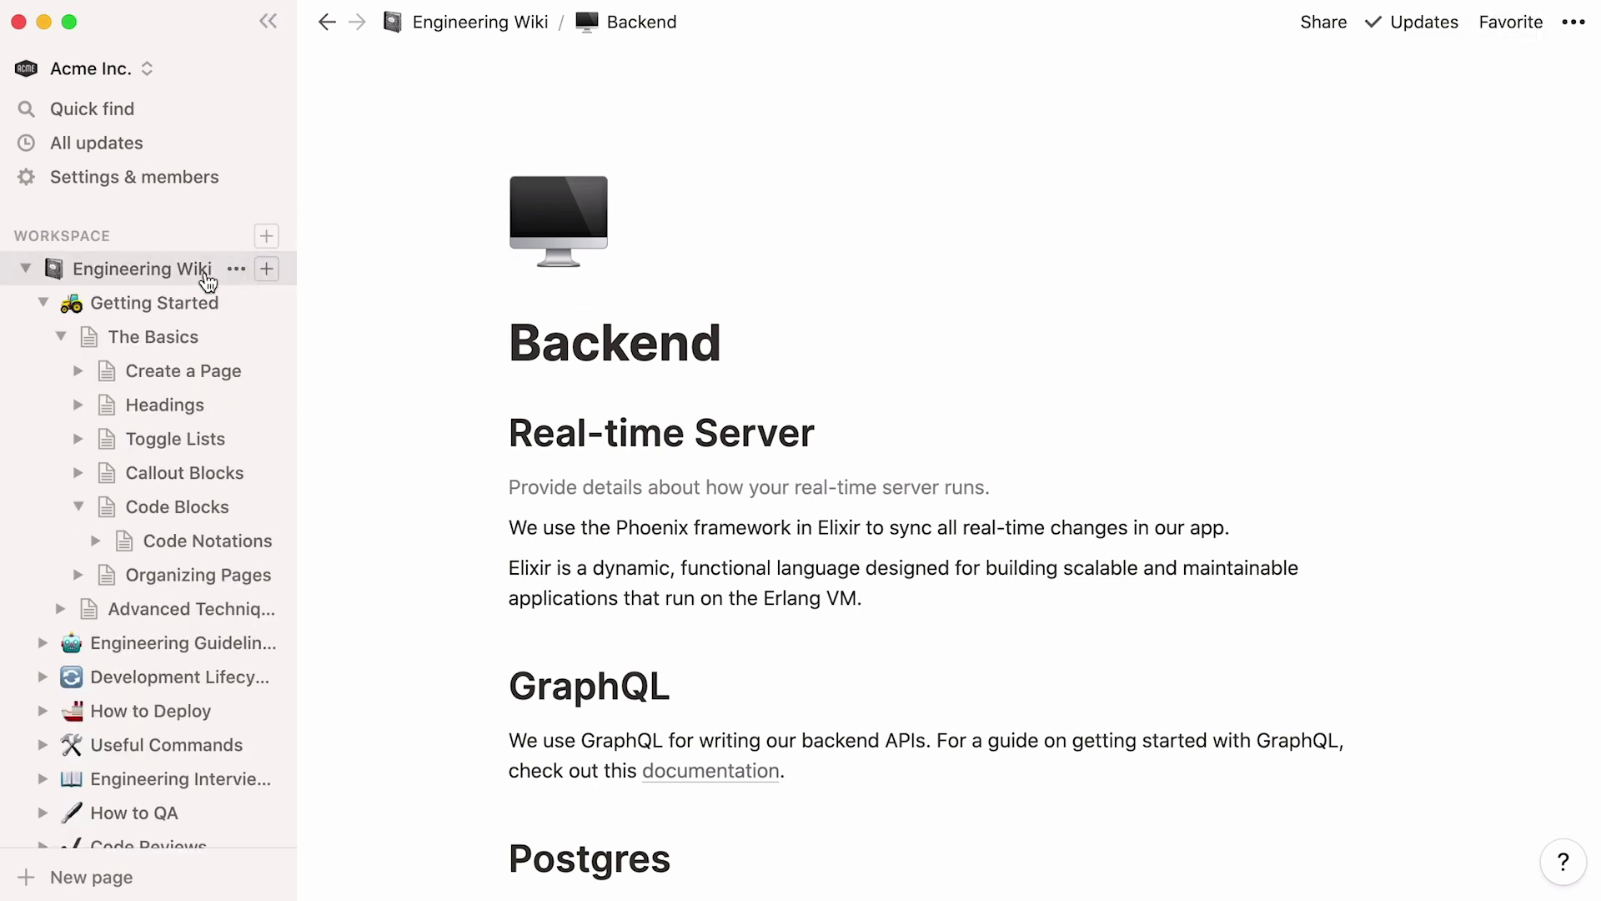
click(204, 270)
click(25, 268)
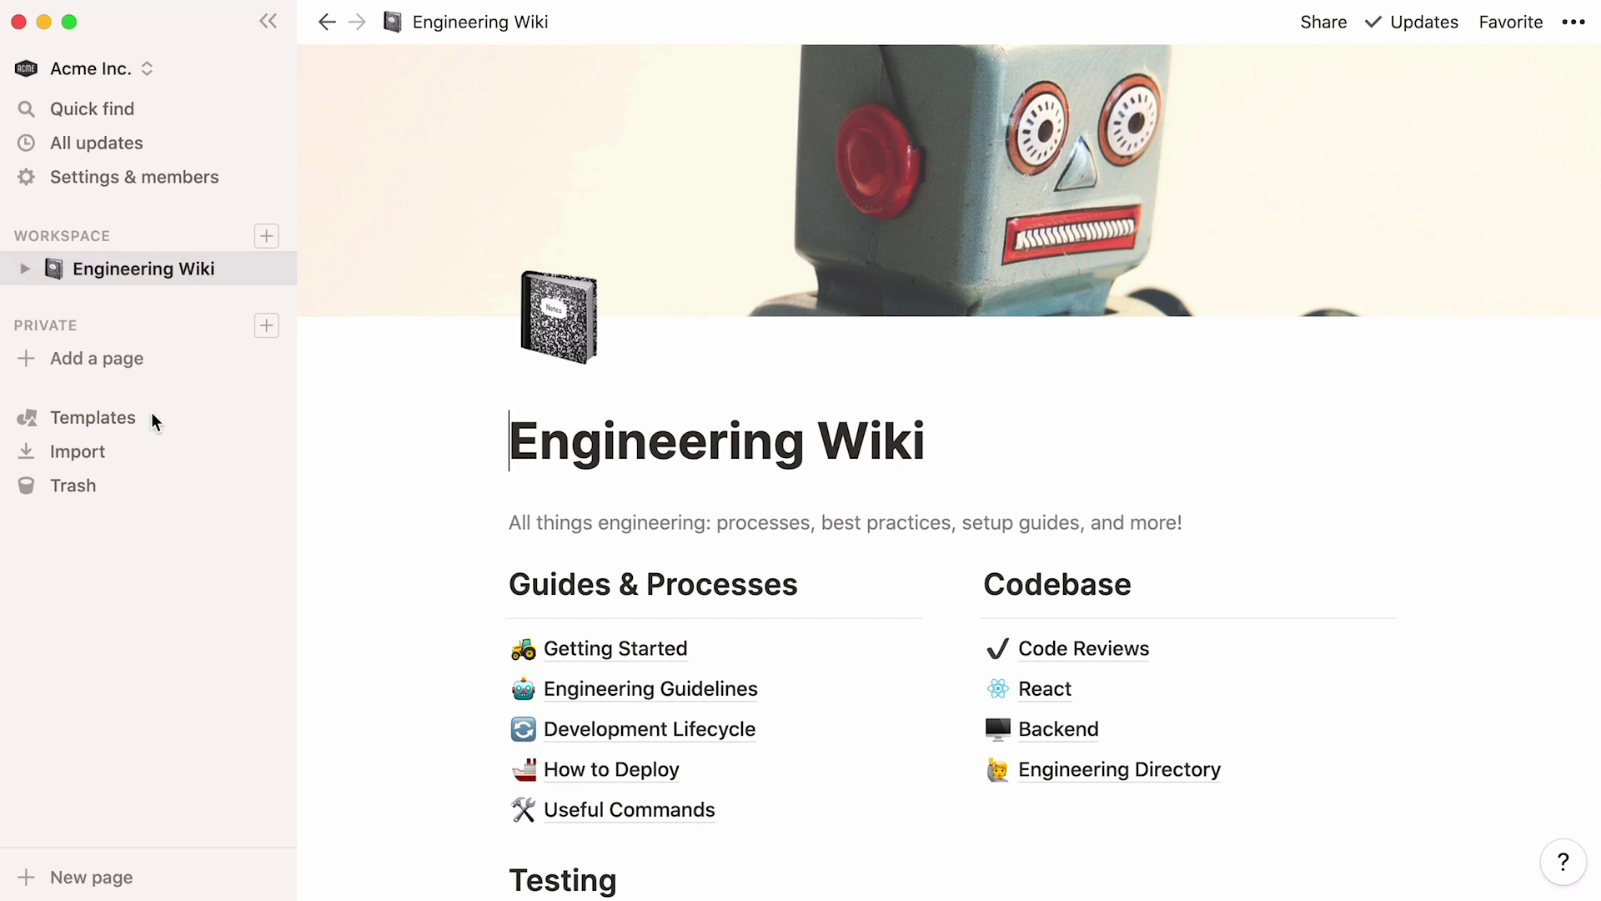
Step: Add an 'Engineering Interviews' sub-page below Useful Commands and give it a pasted icon
click(531, 840)
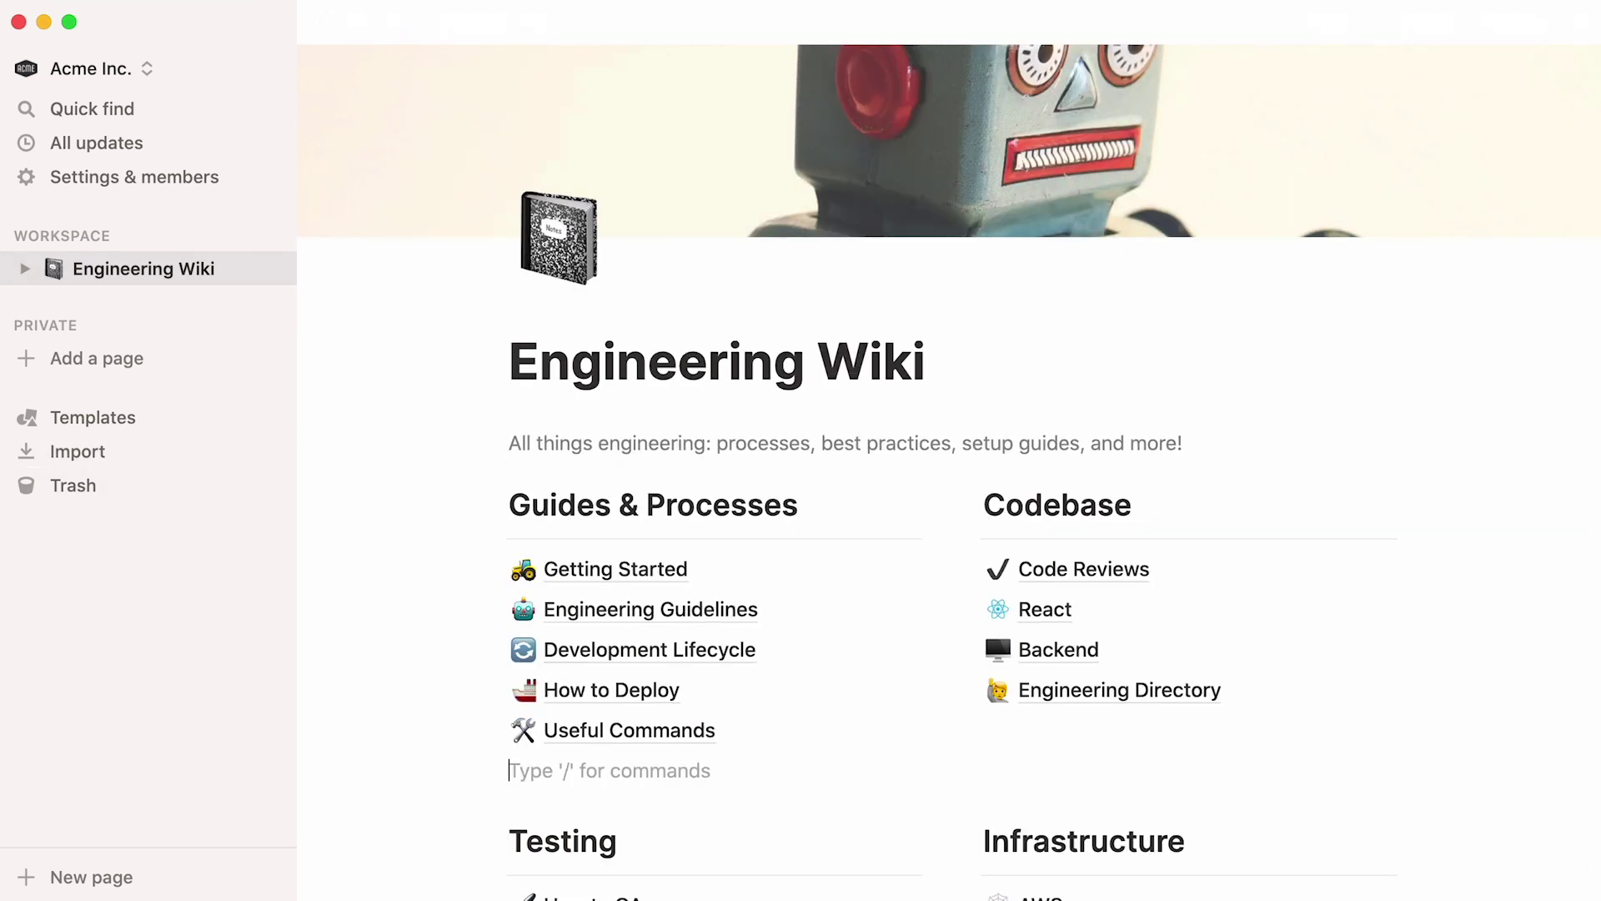
text(/)
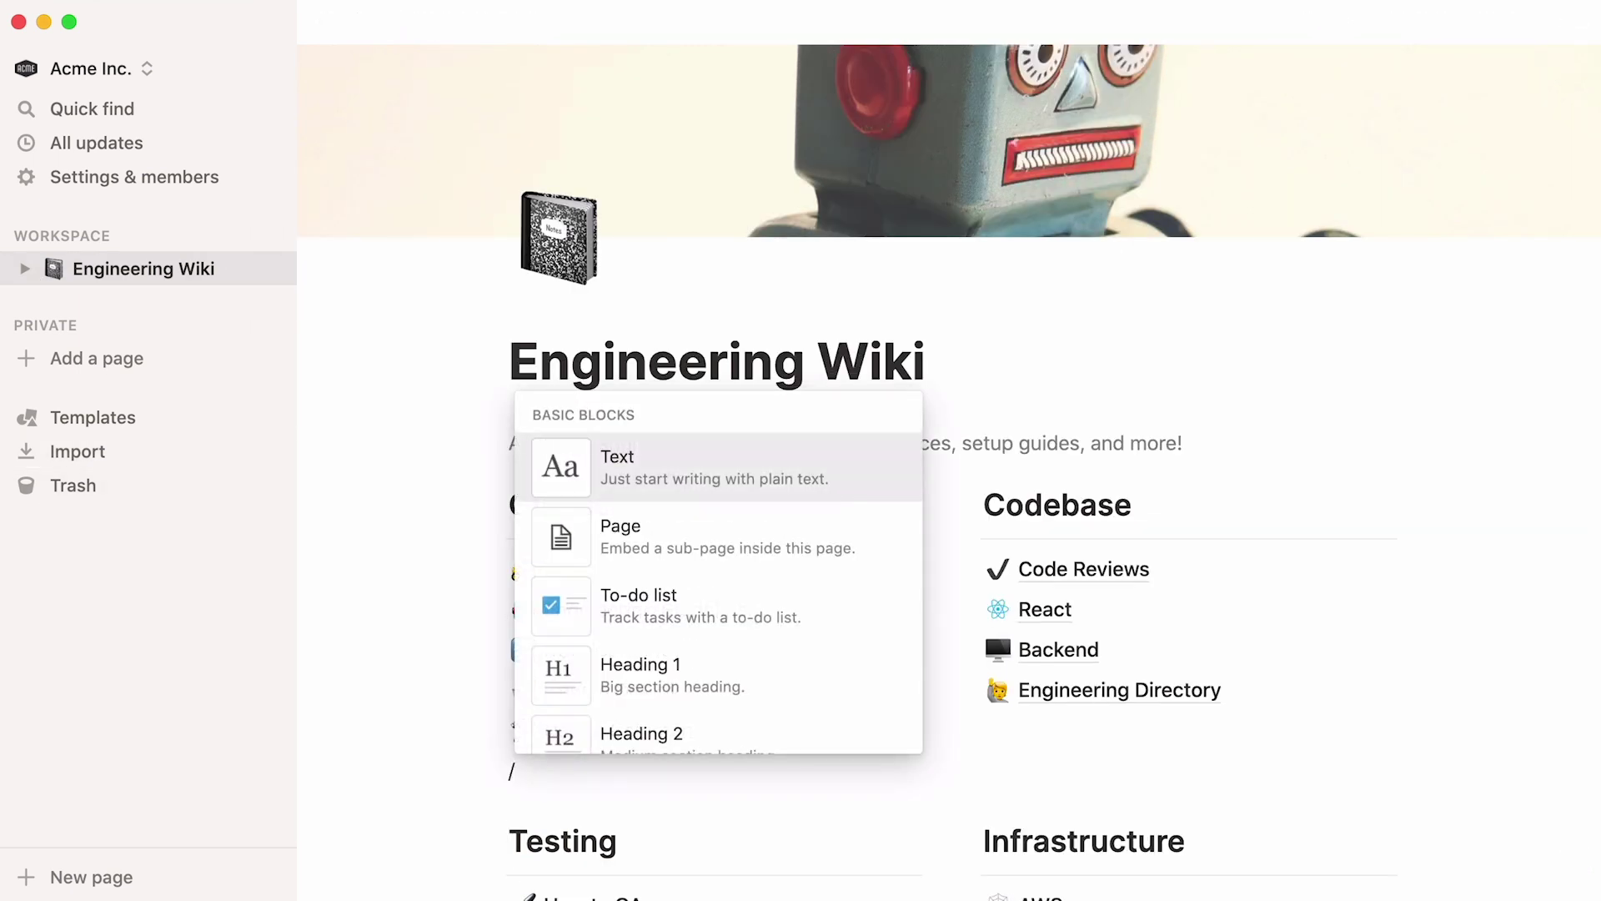
text(page)
key(Return)
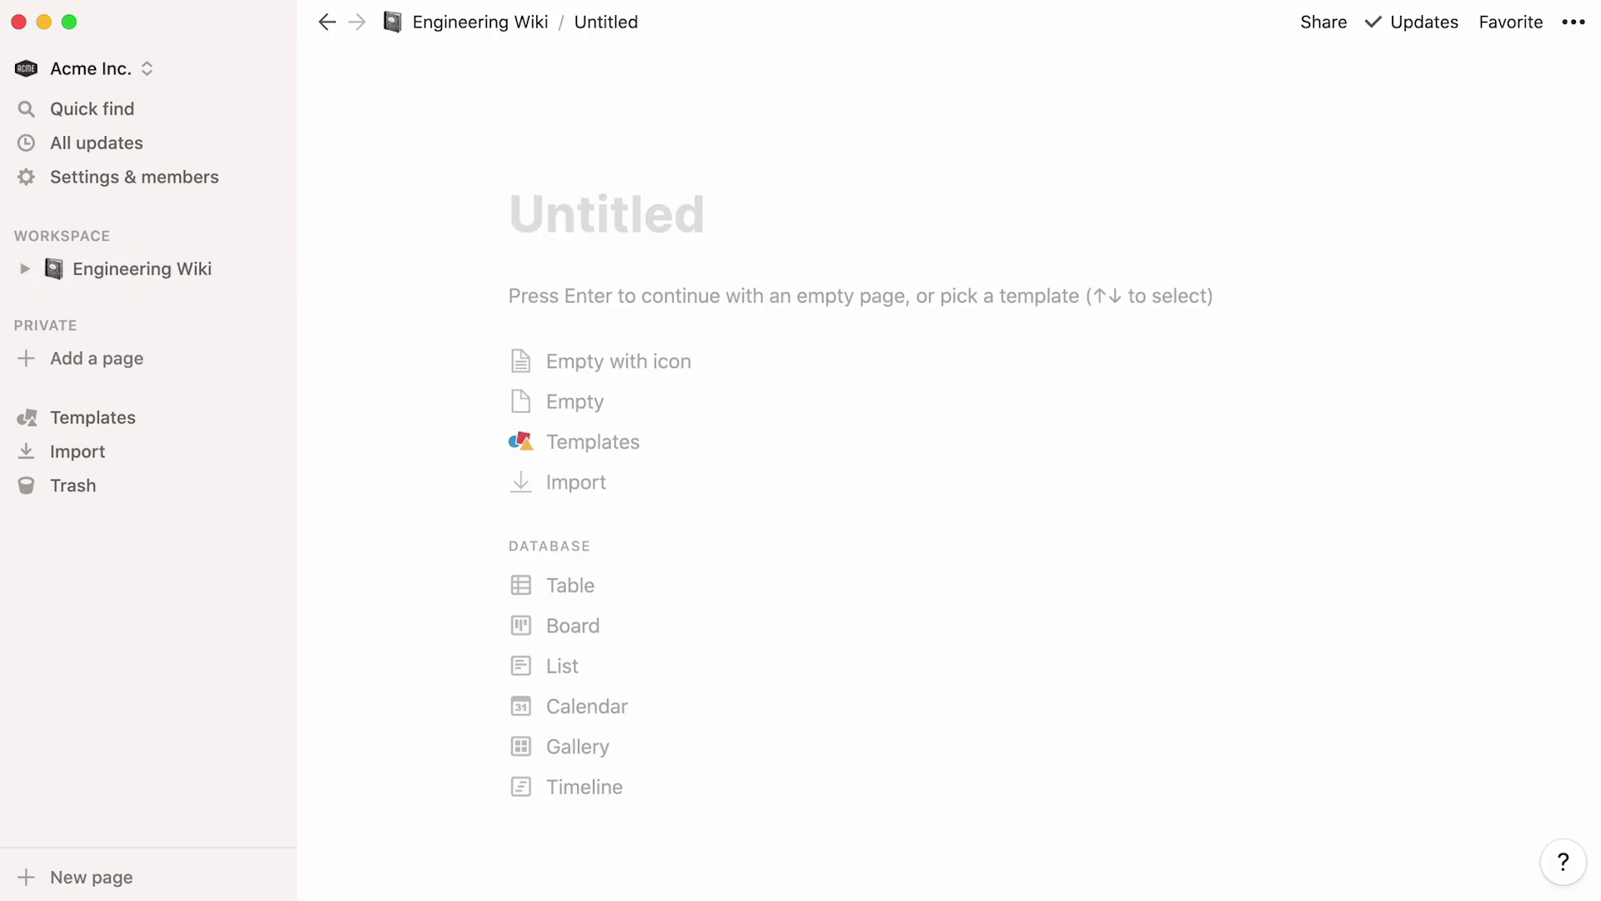
click(513, 223)
text(Engineering Interviews)
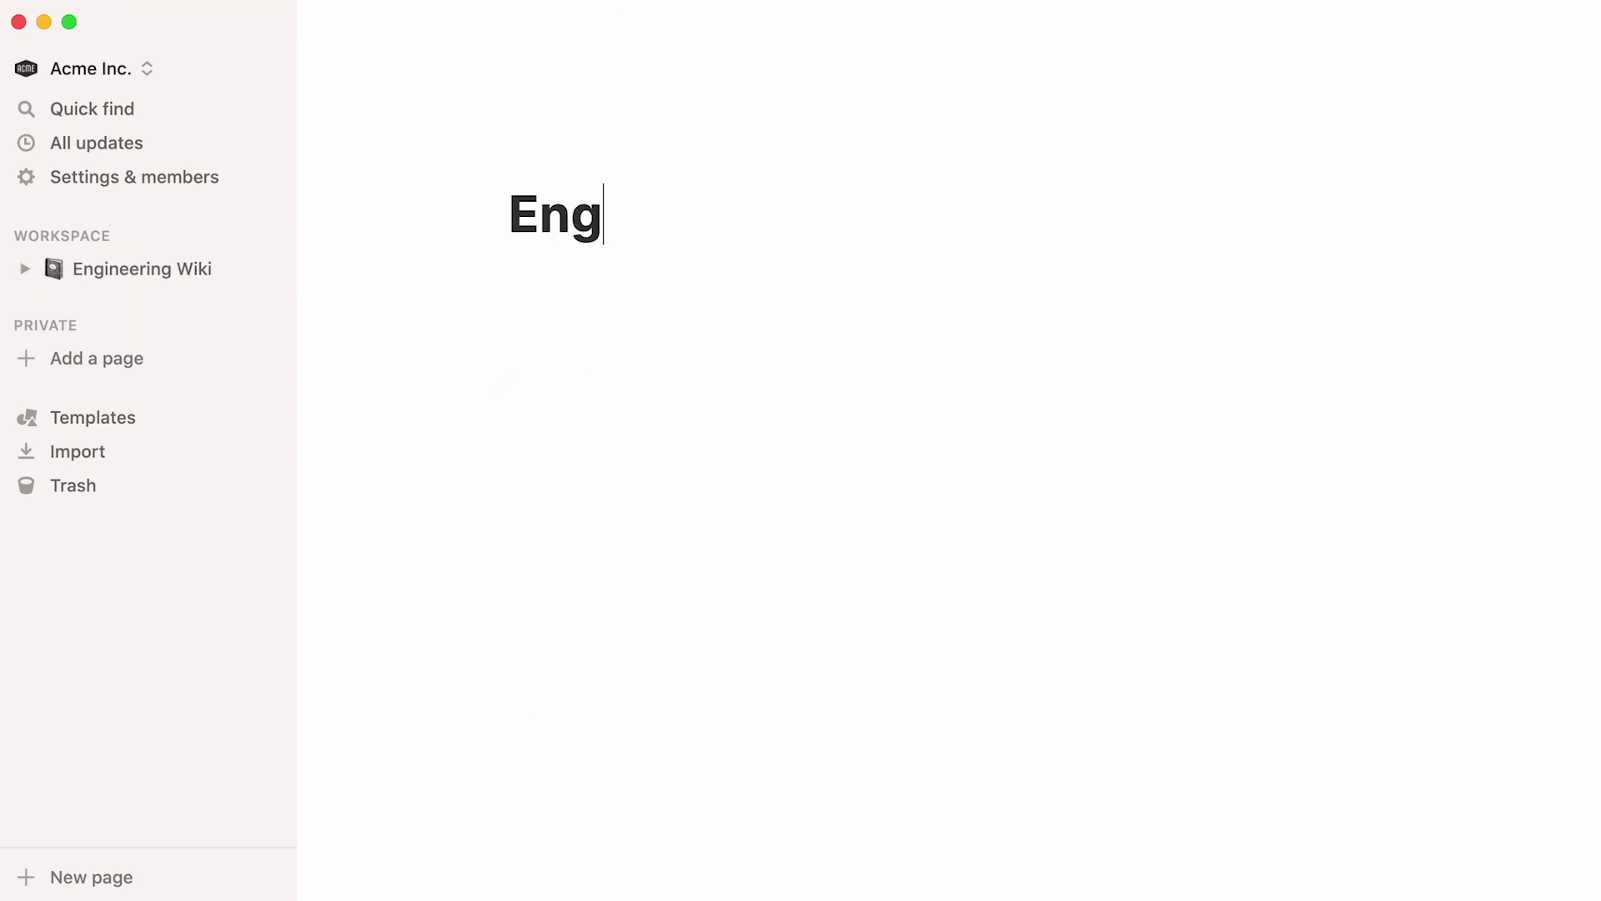
click(527, 166)
click(561, 425)
text(Philosophy Before you build a better mousetrap, it helps to know if there are any mice out there. —Yogi Berra Interview Question Database)
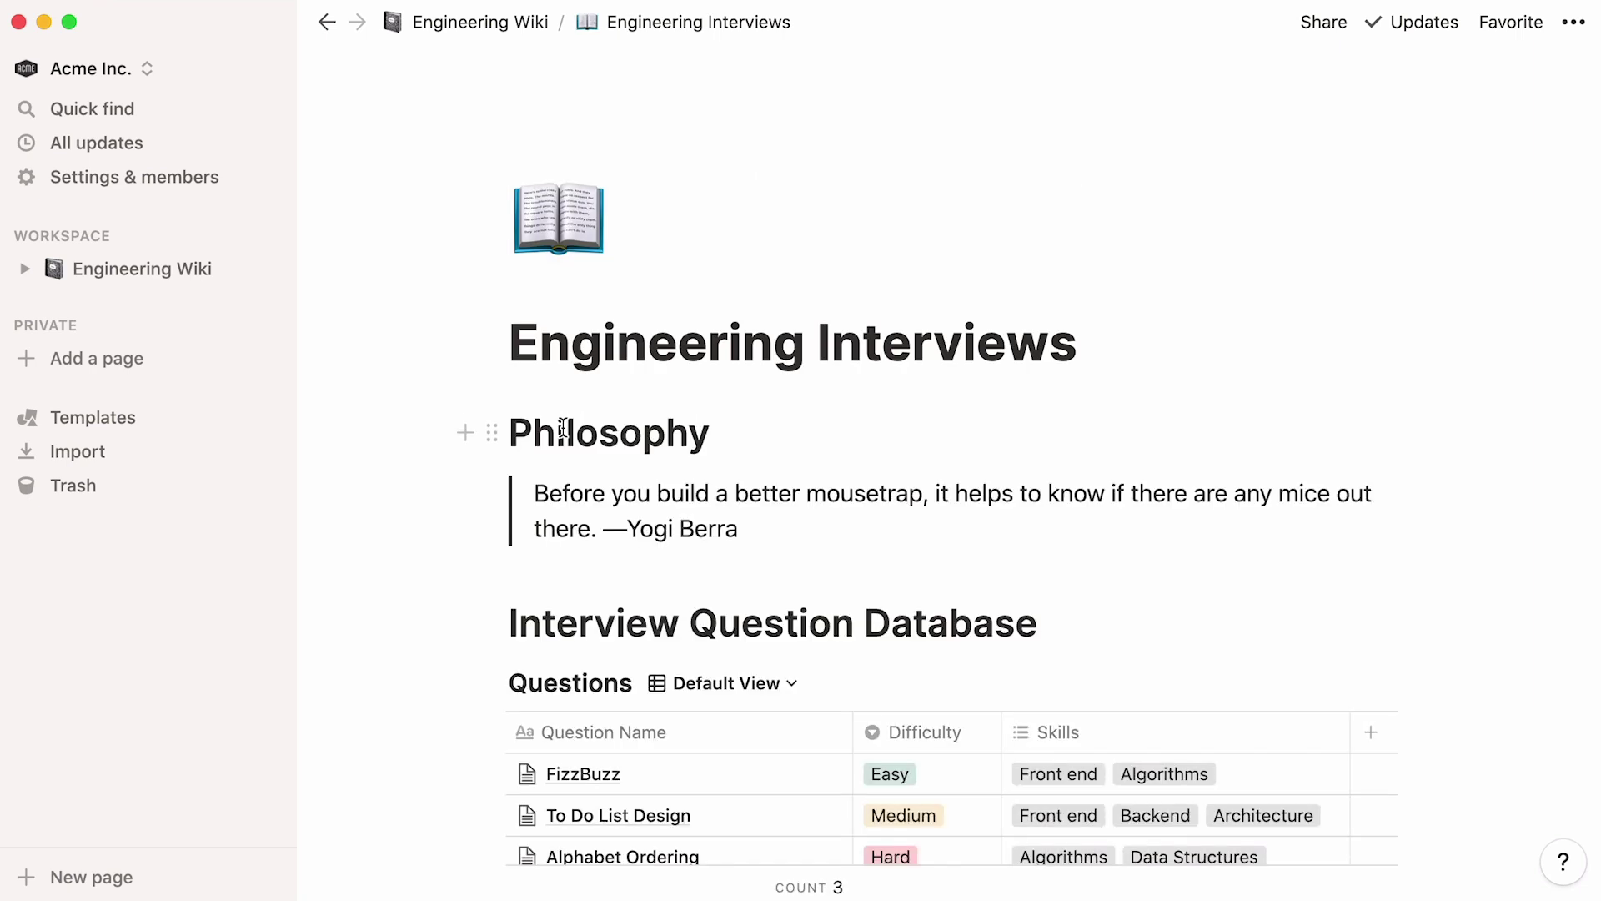
Step: Create a blank workspace page with an icon titled 'Acme Engineering Wiki'
click(180, 274)
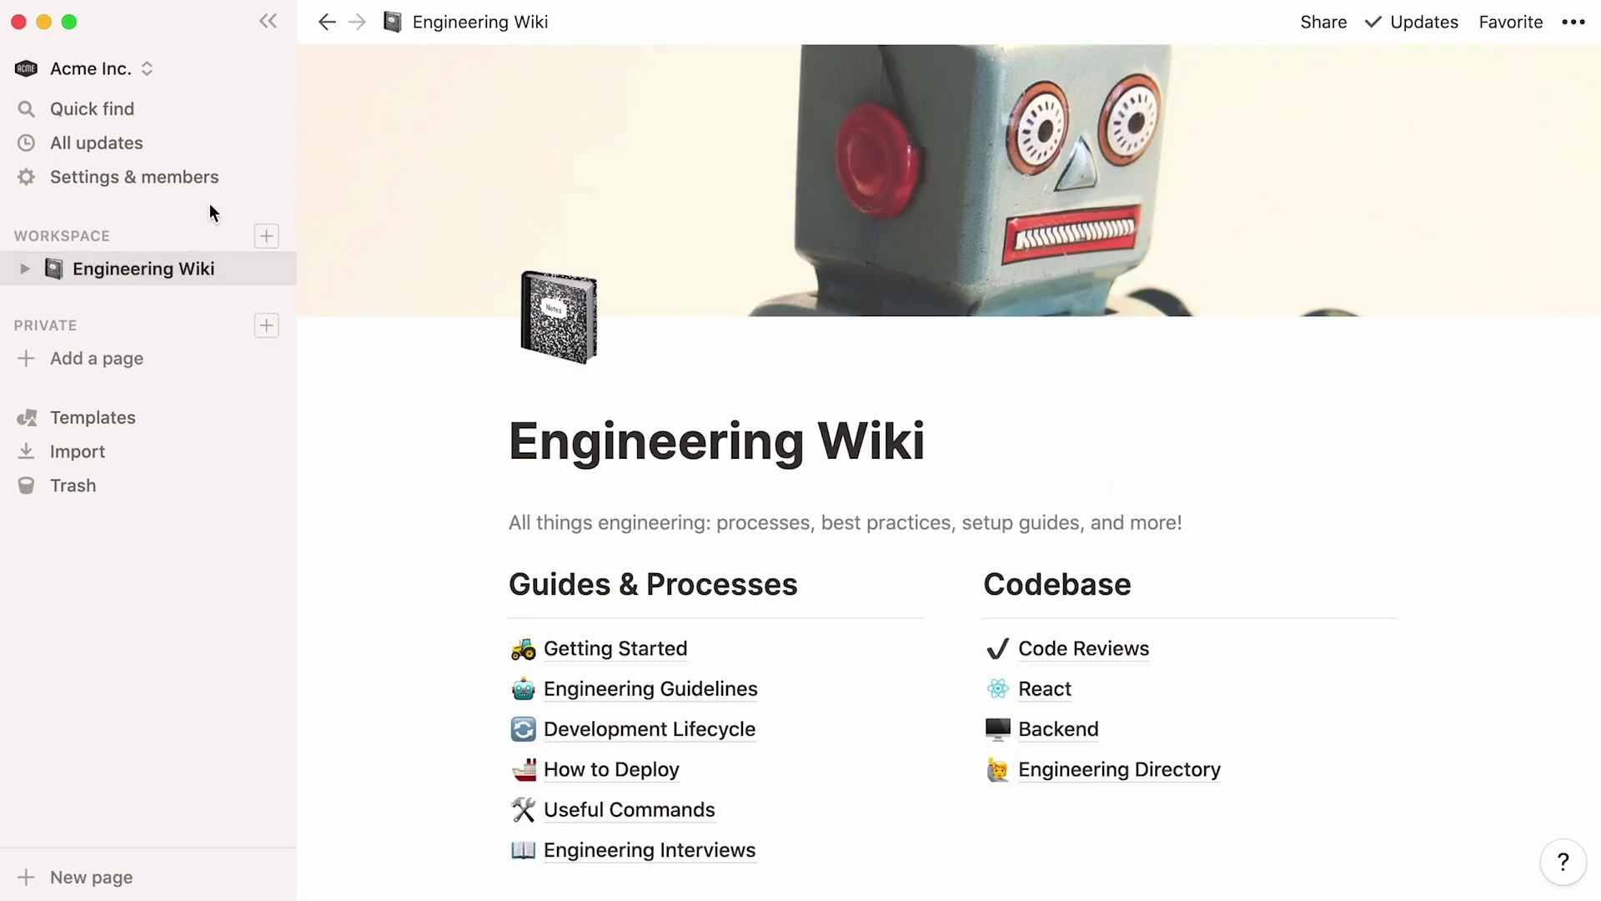
click(268, 22)
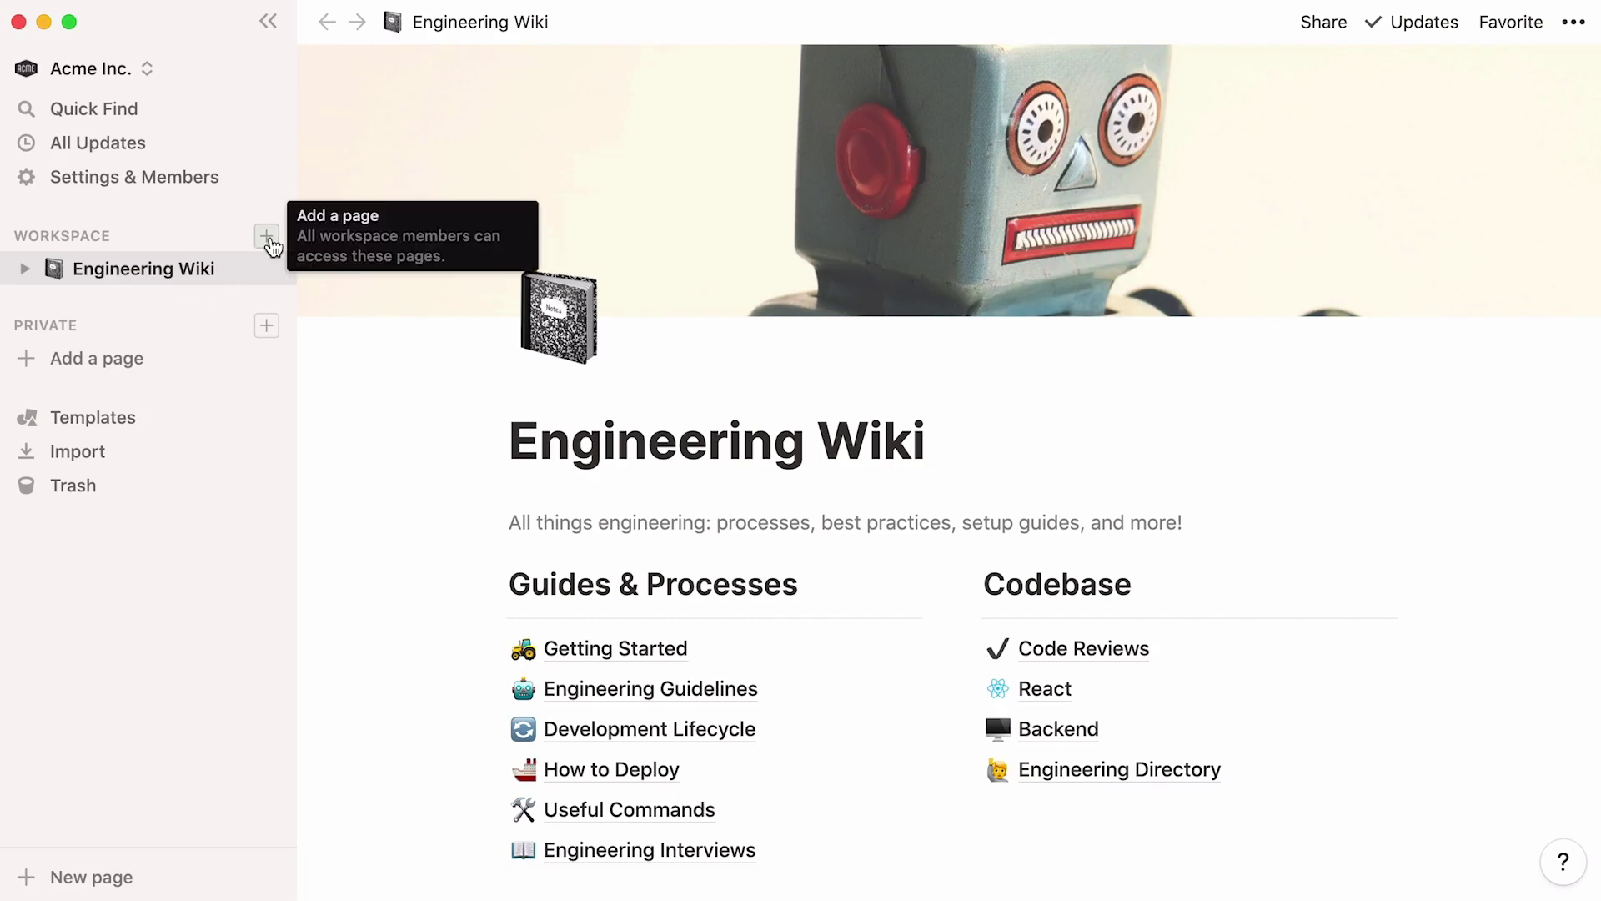
click(264, 240)
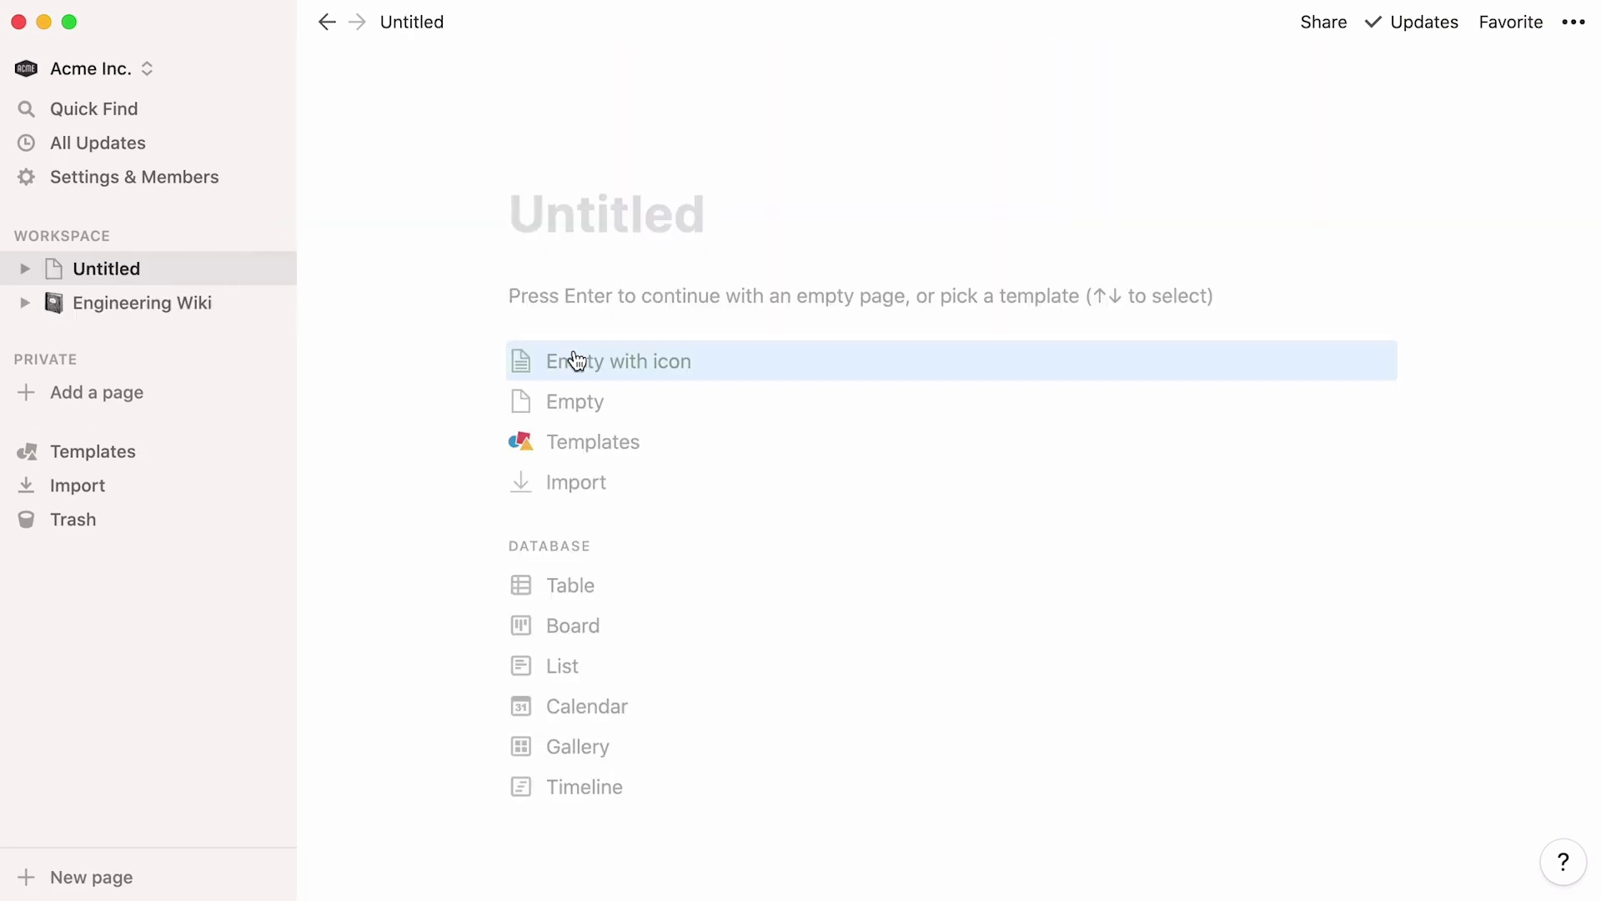
click(588, 362)
text(Acme Engineering Wiki)
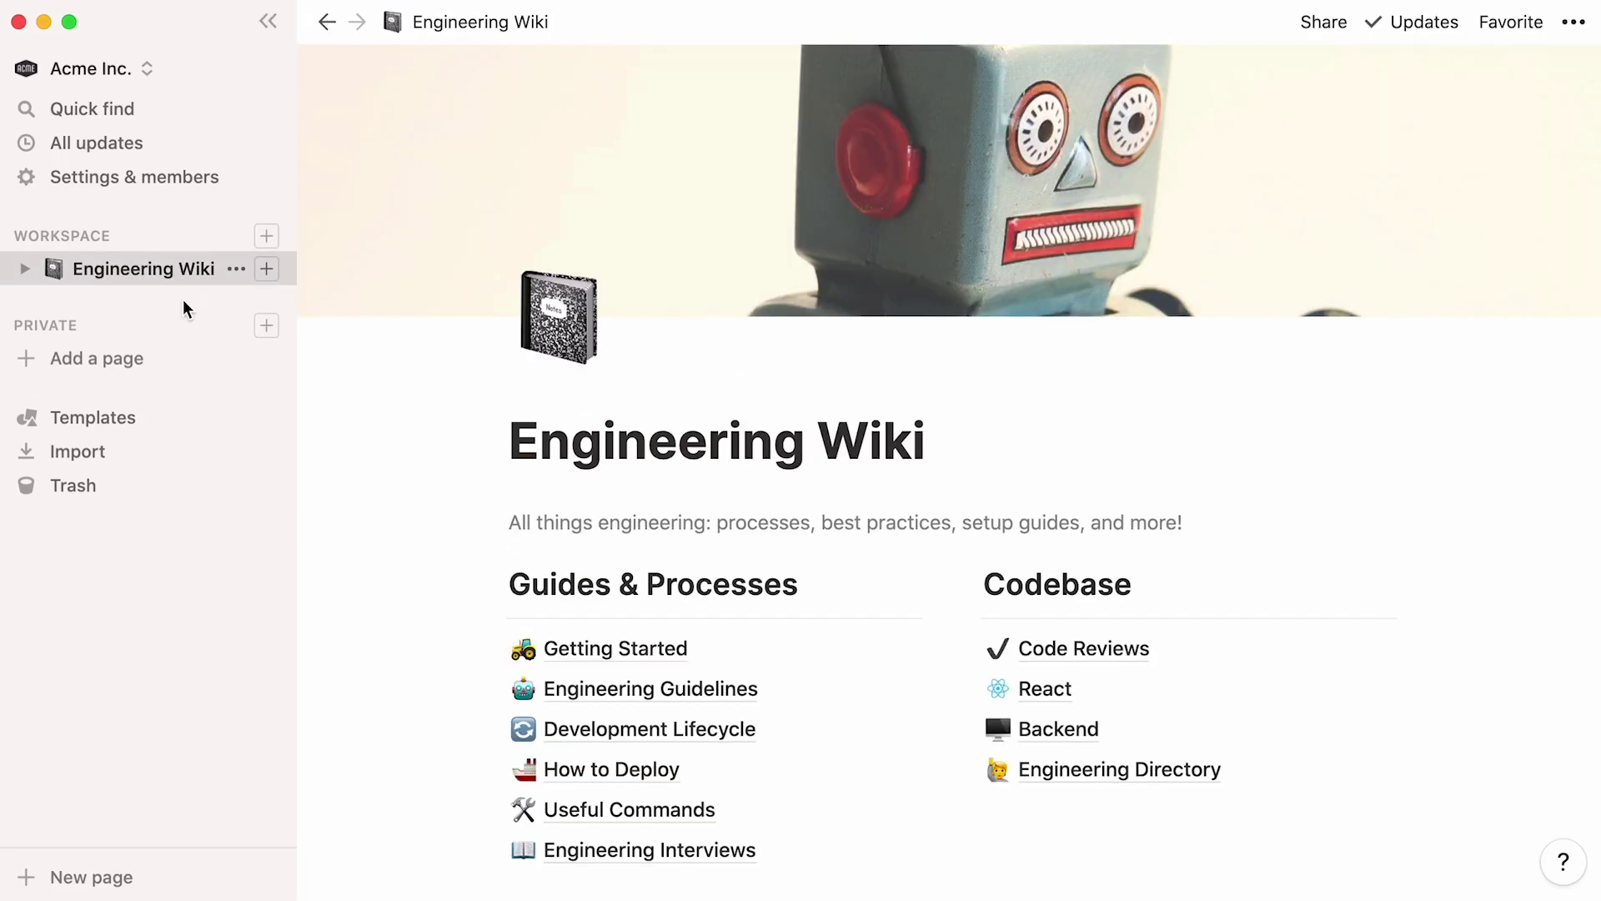
click(182, 418)
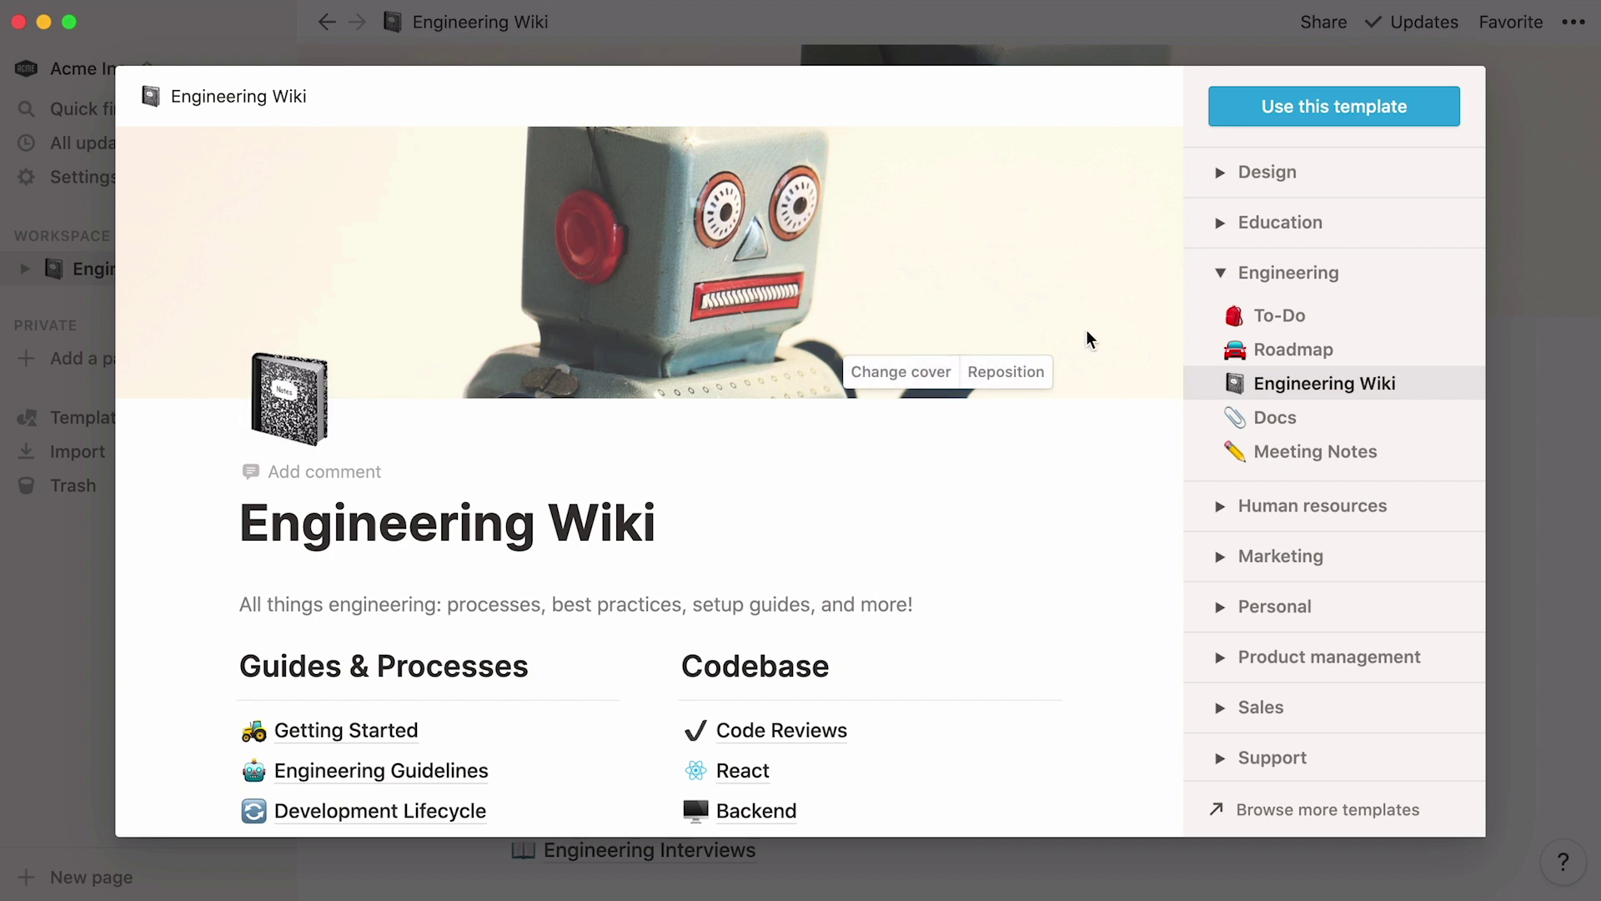
Step: Create a page from the Engineering To-Do template and open its 'UI refresh for login screen' card
click(1371, 318)
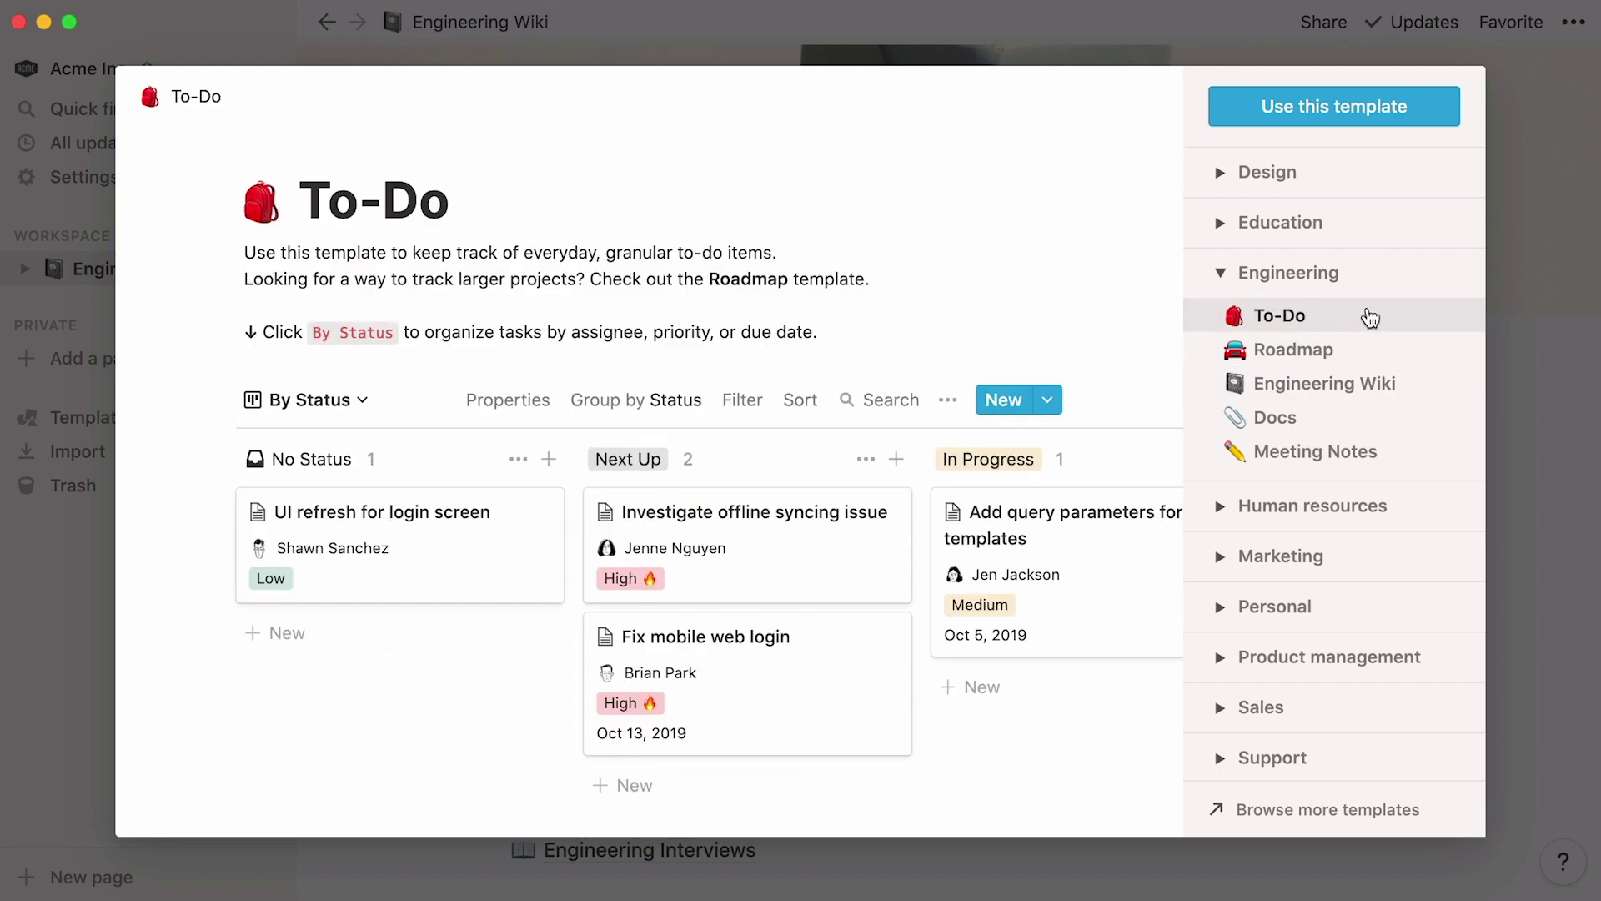
click(1409, 125)
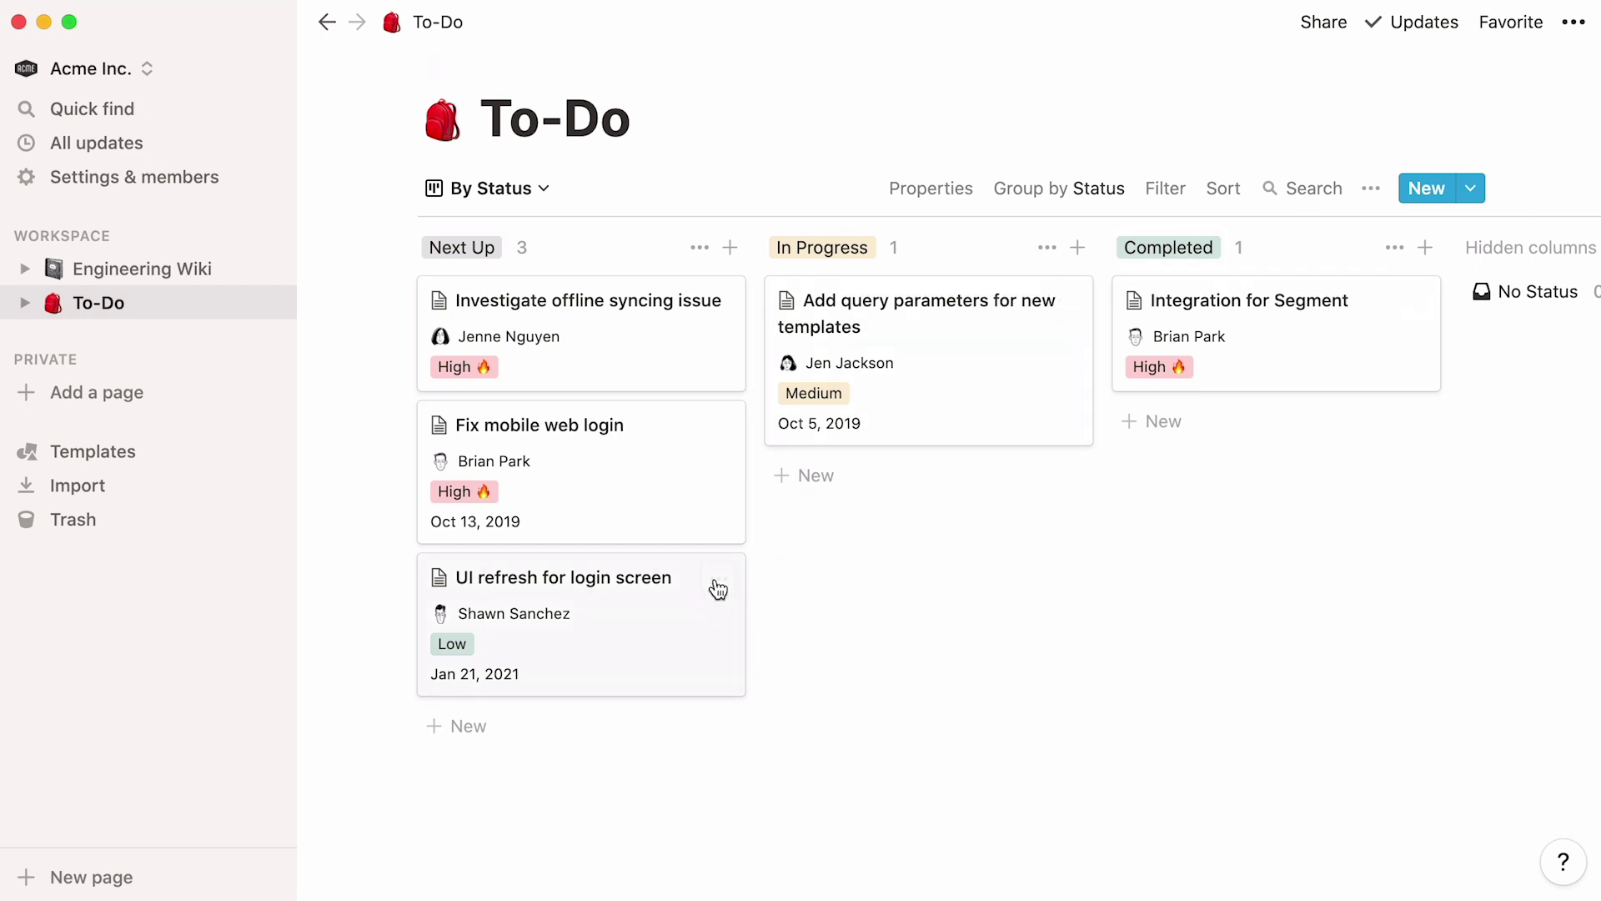
click(543, 575)
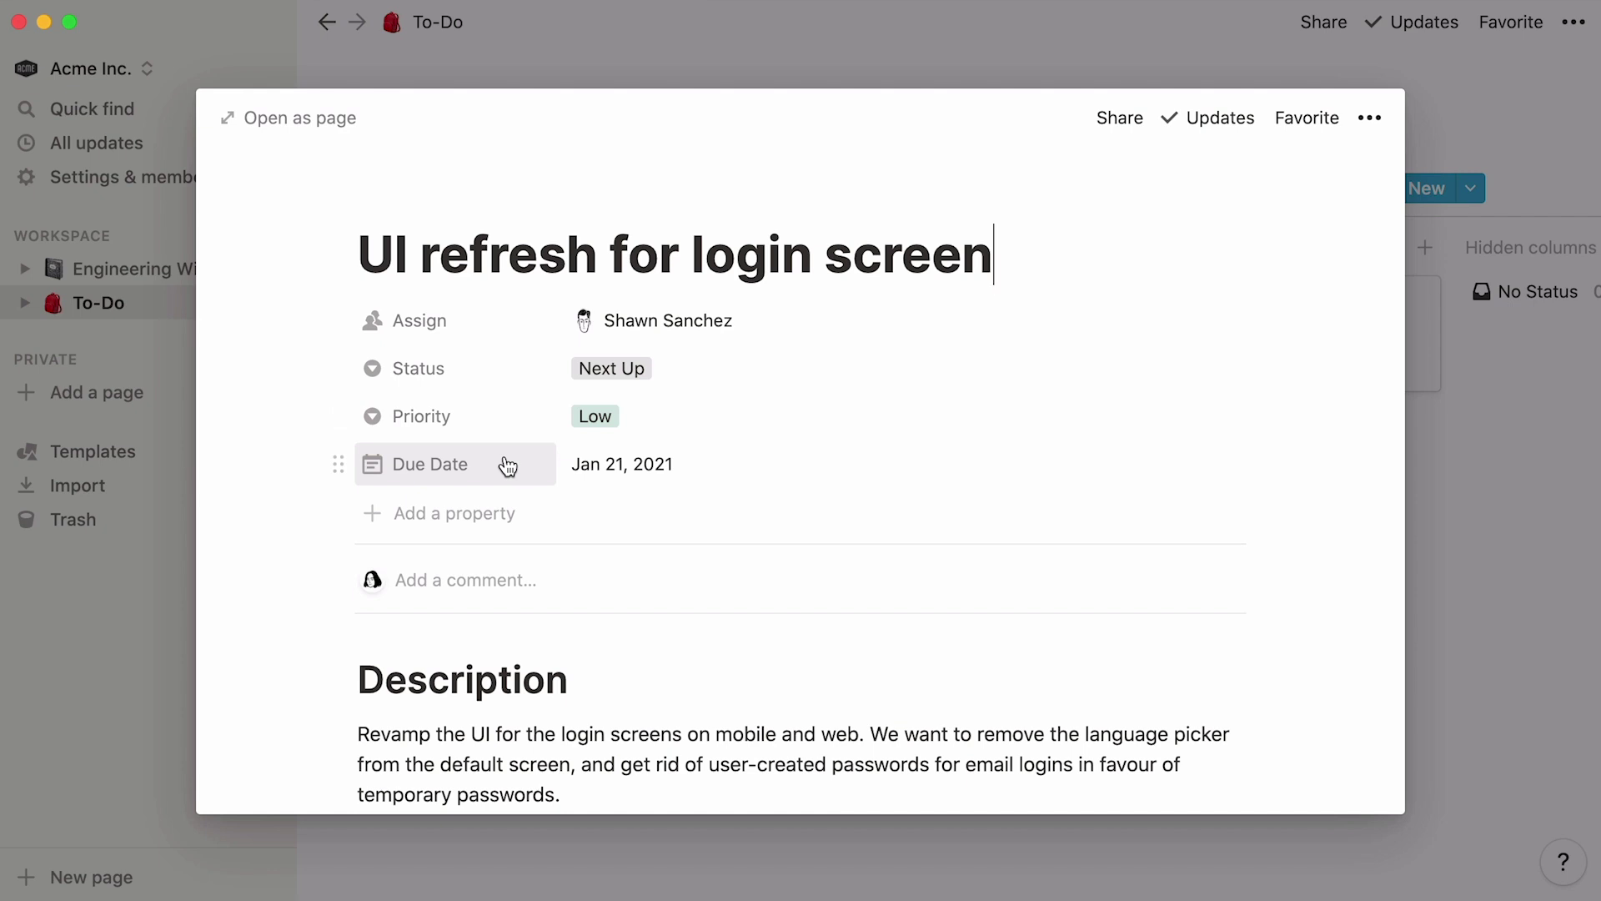
Step: Add a multi-select Tags property with Epic, Bug and Task options, keeping only Task on the card
click(476, 527)
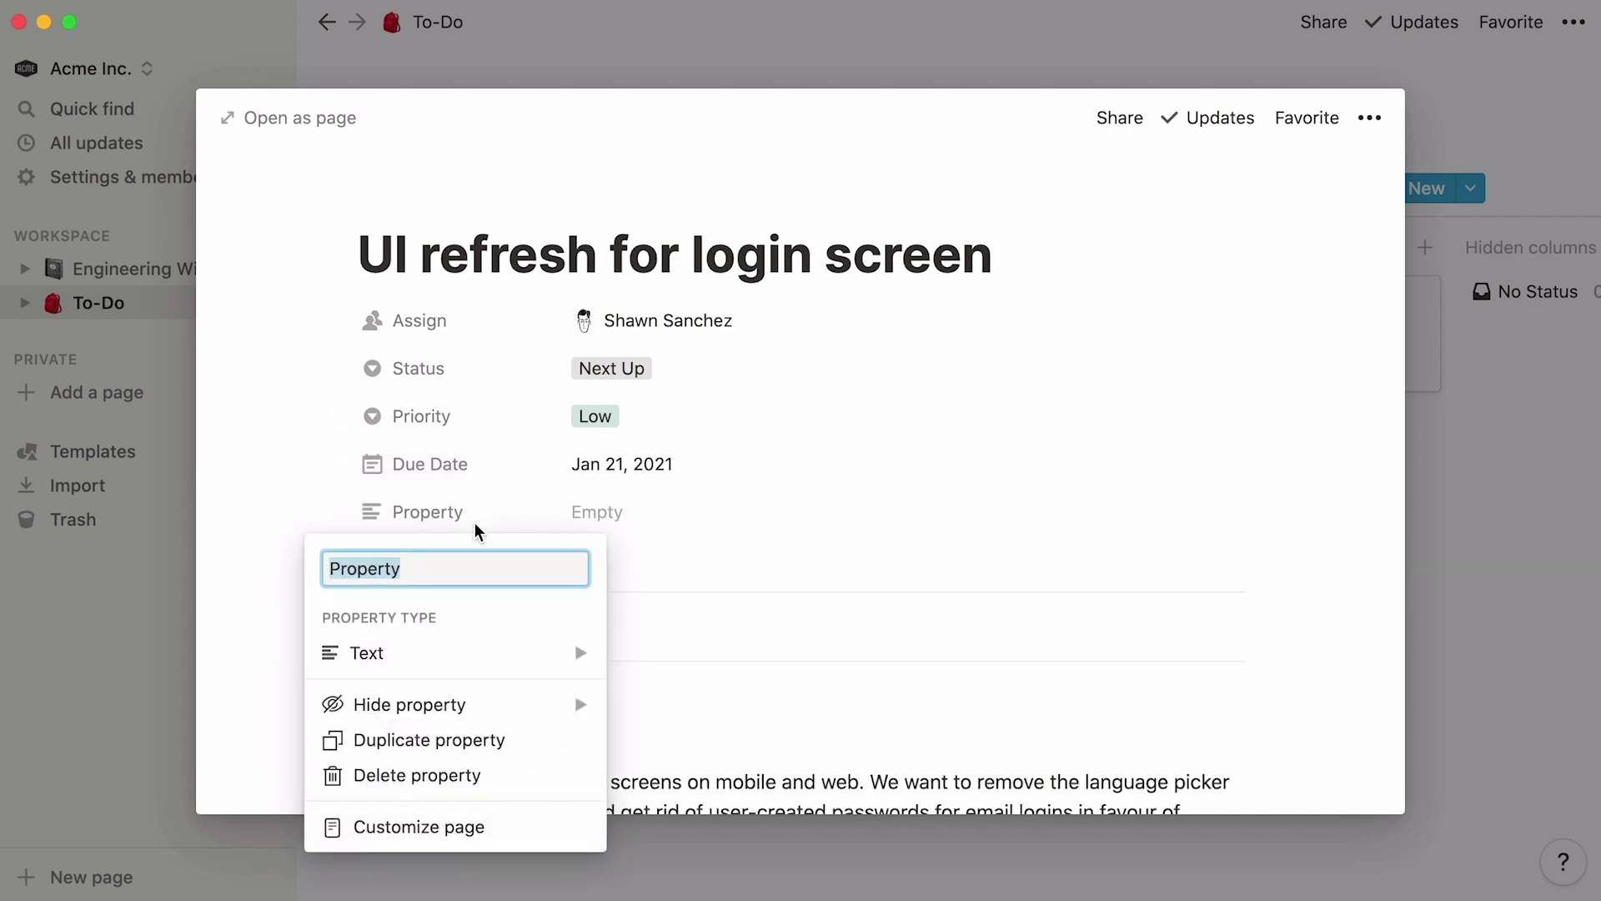
text(Tags)
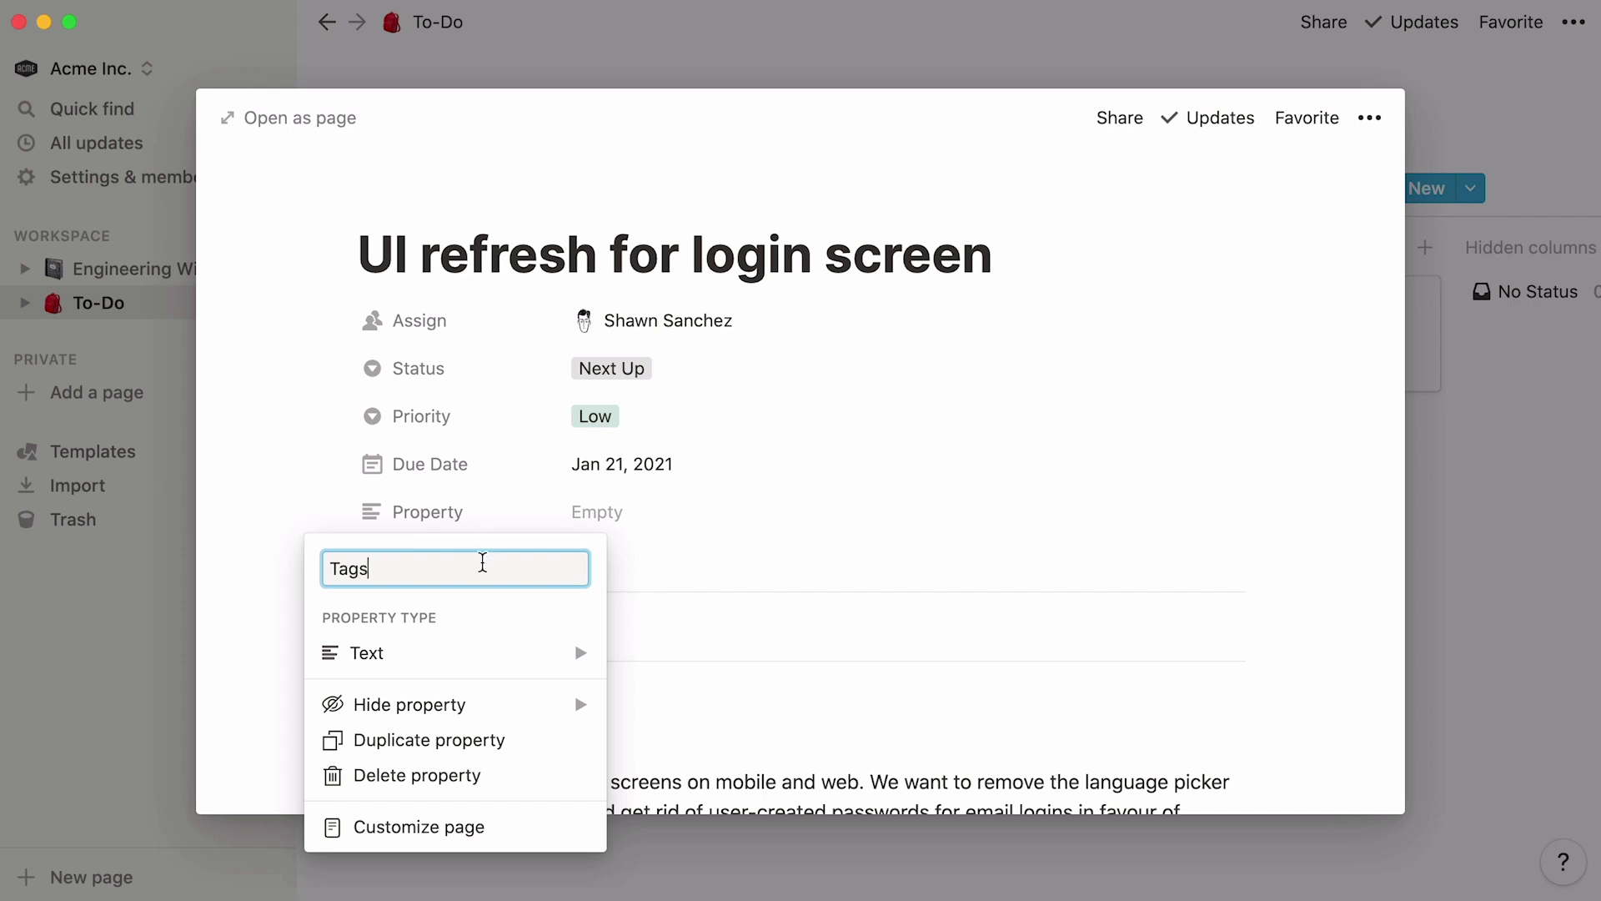
click(500, 653)
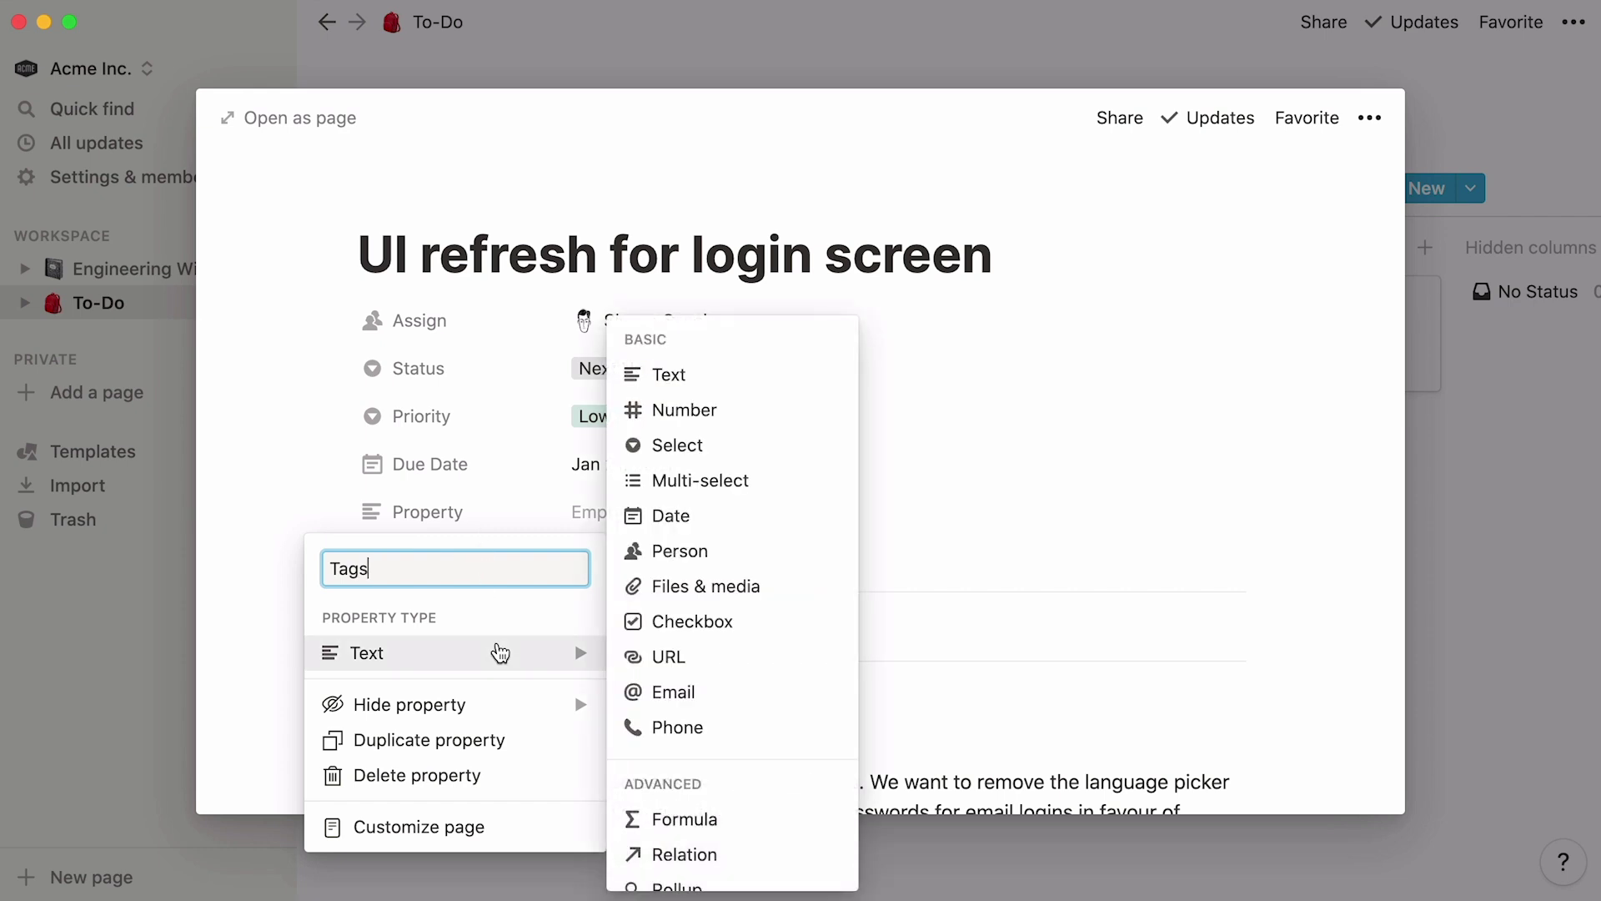
click(779, 492)
click(743, 509)
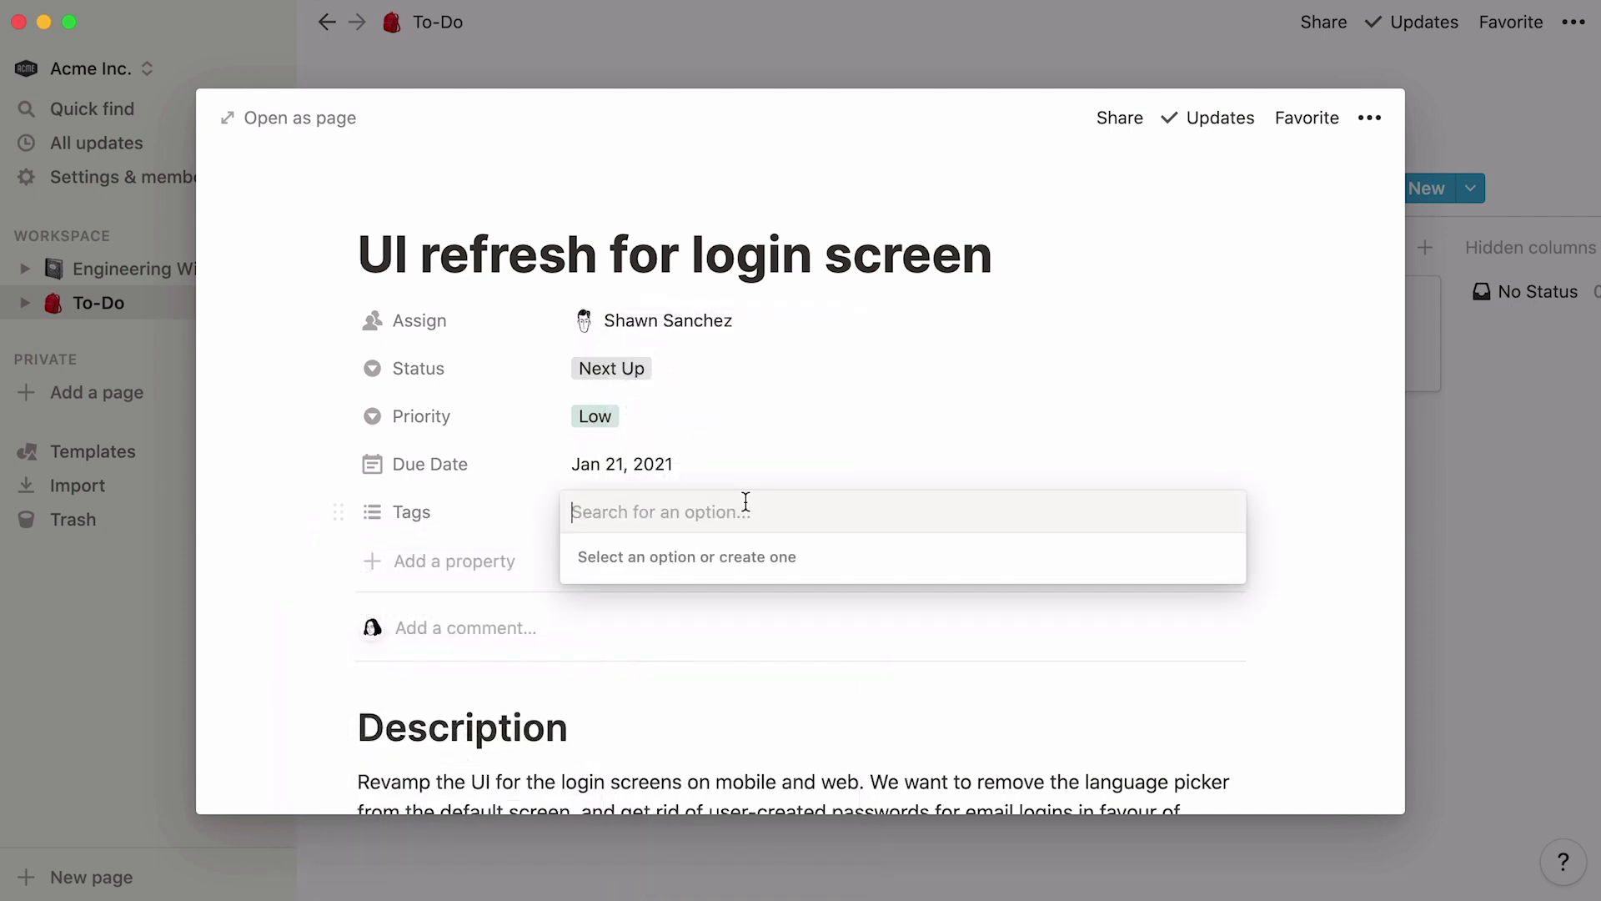
text(Epic)
key(Return)
text(Bug)
key(Return)
text(Task)
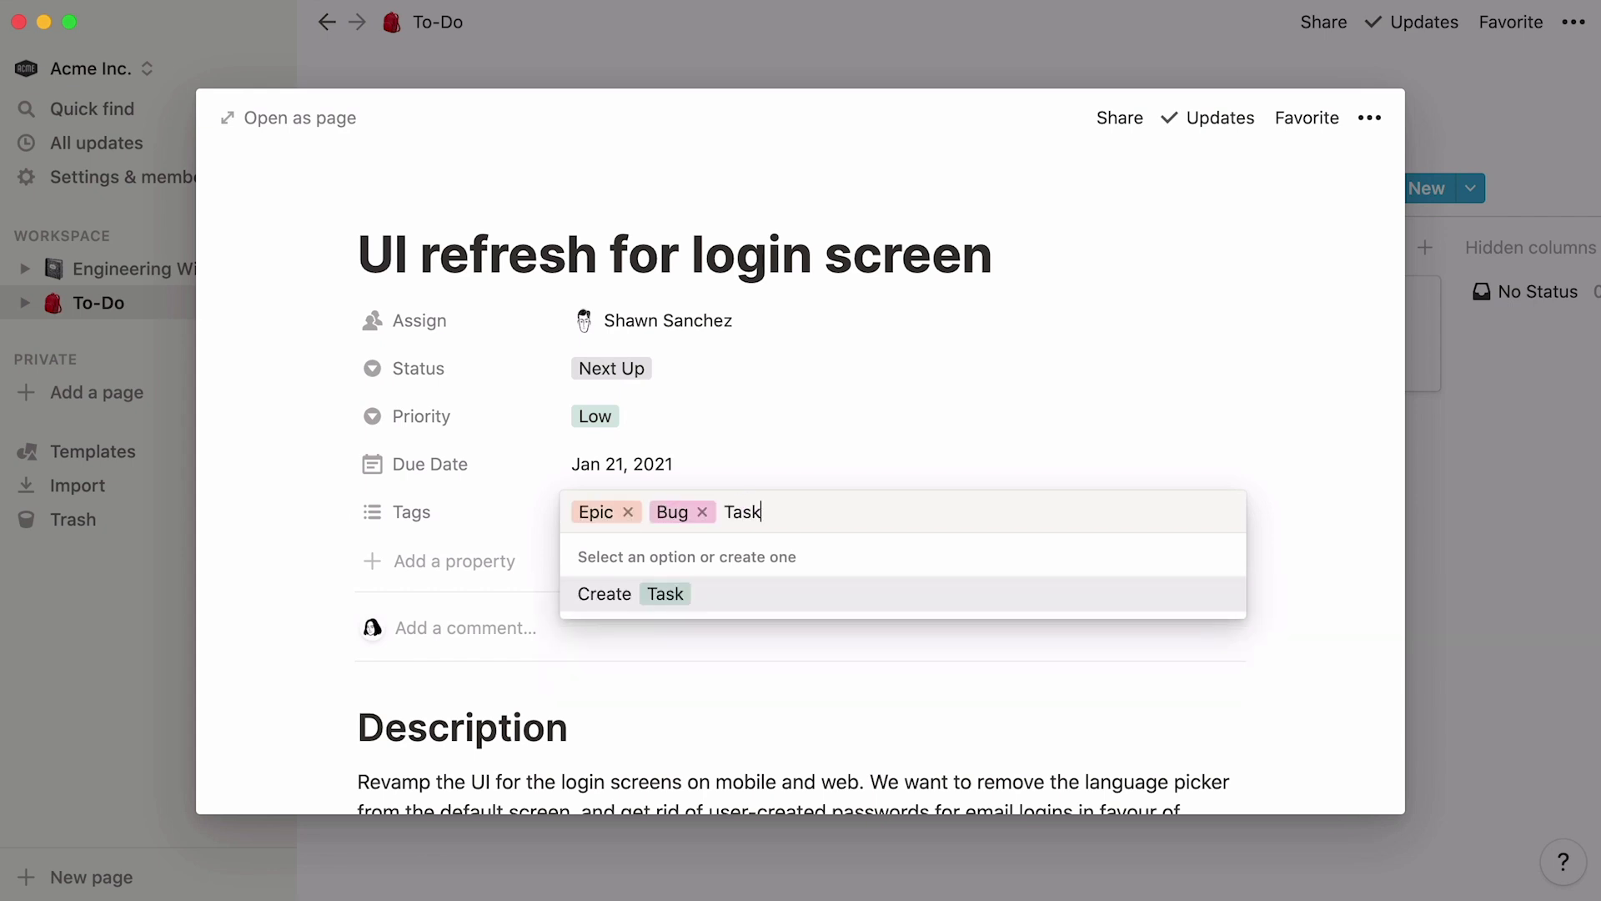
key(Return)
click(703, 512)
click(628, 511)
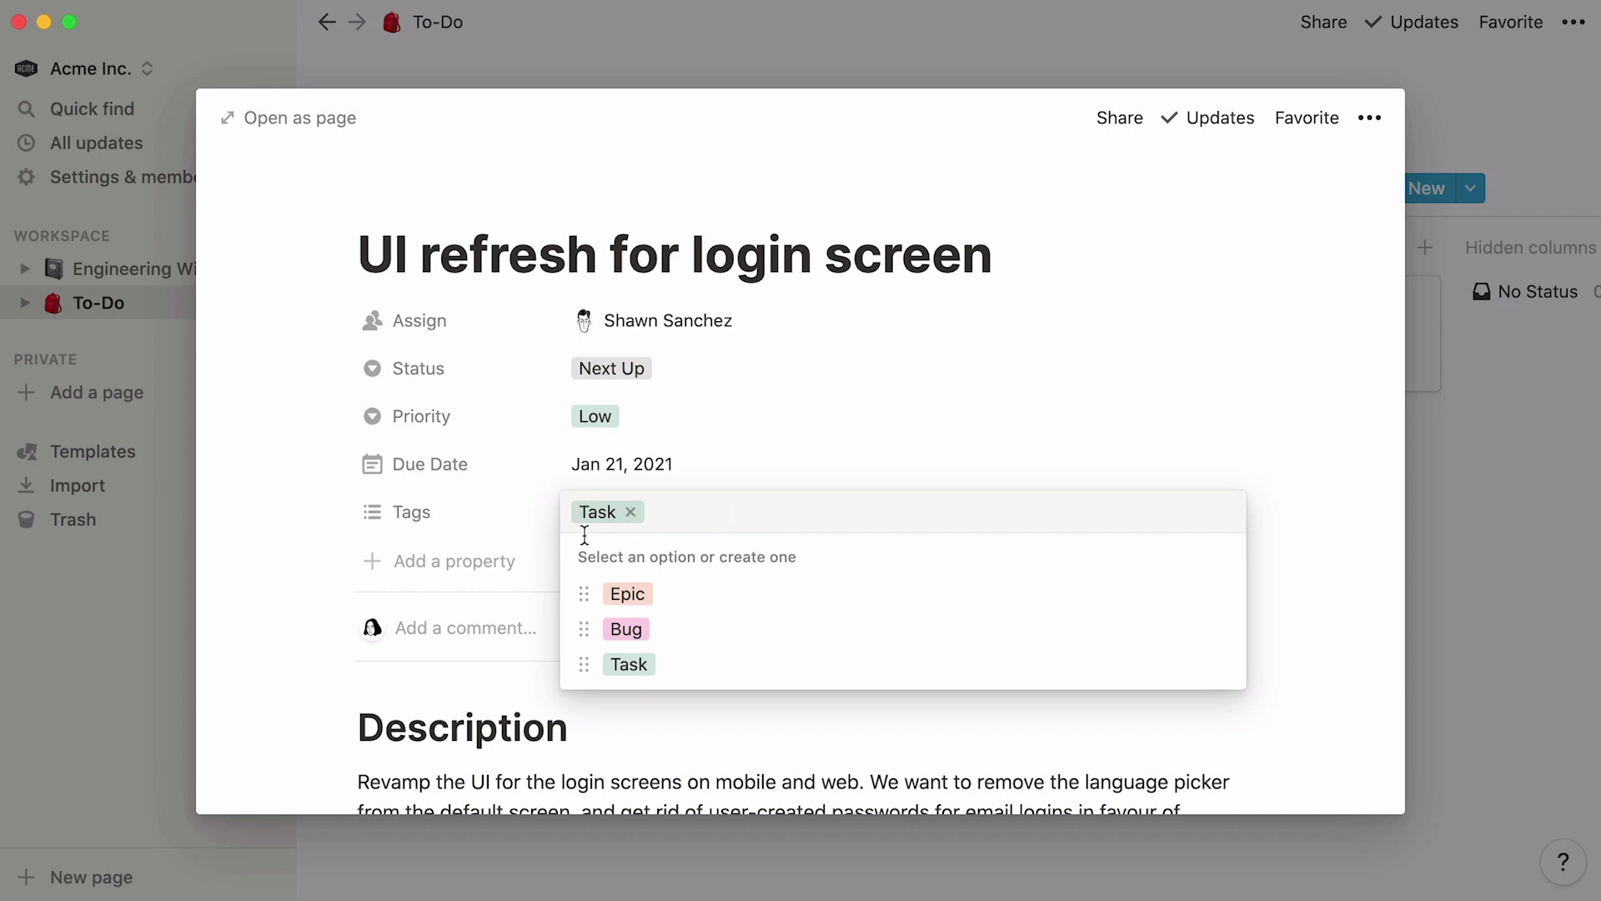
click(503, 570)
Step: Add a 'Last edited by' property, then close the card back to the board
click(501, 568)
text(Last edited by)
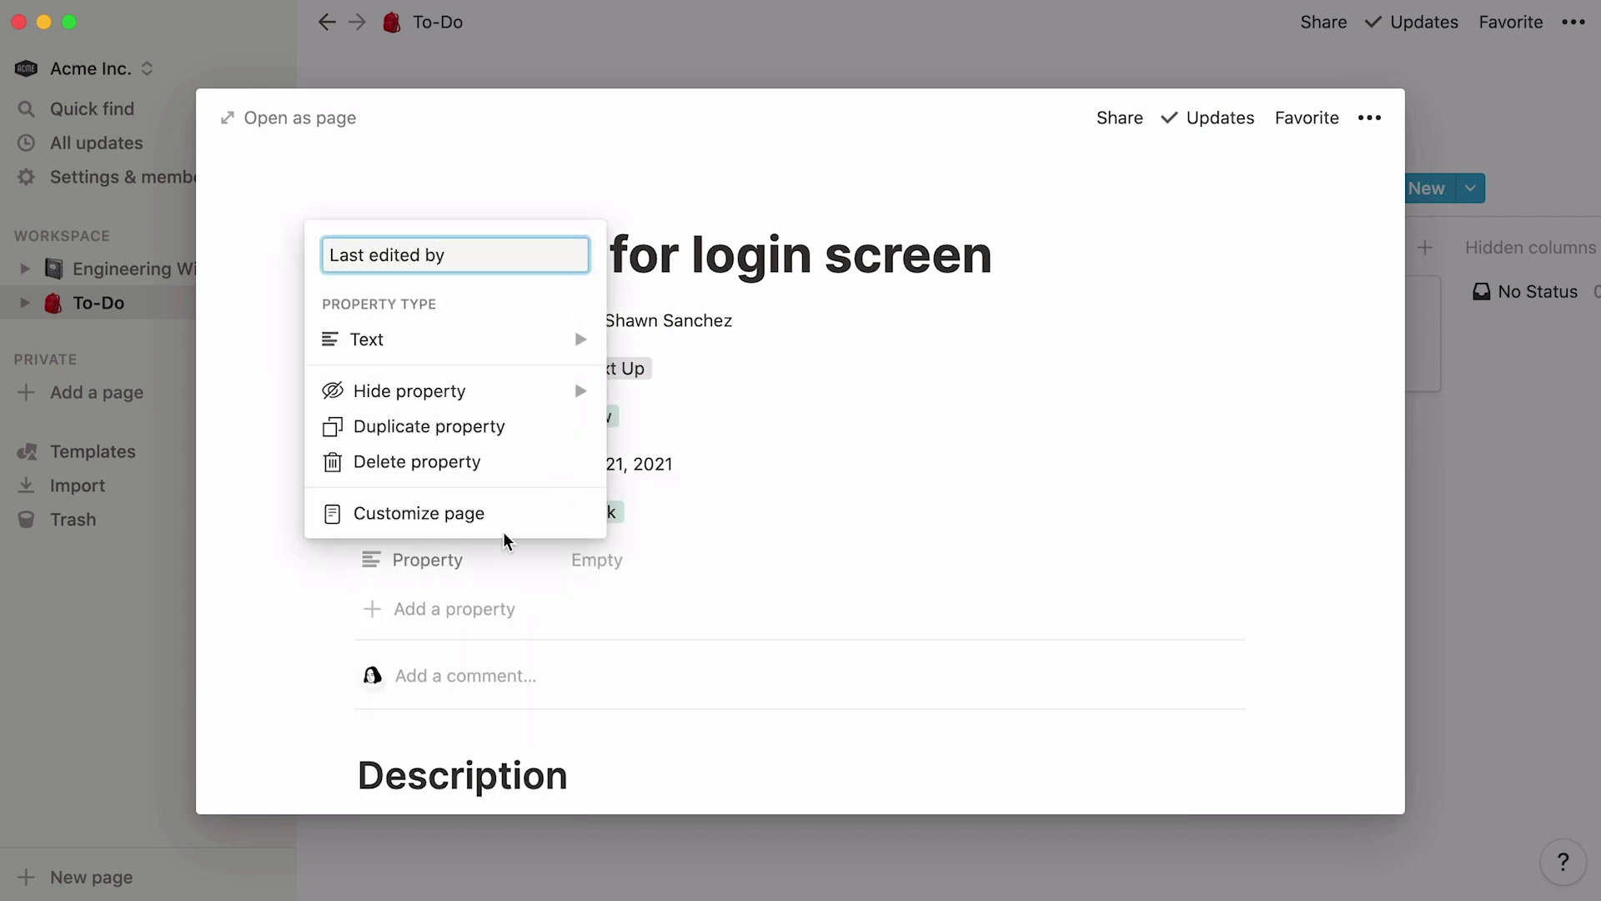
mouse_move(529, 350)
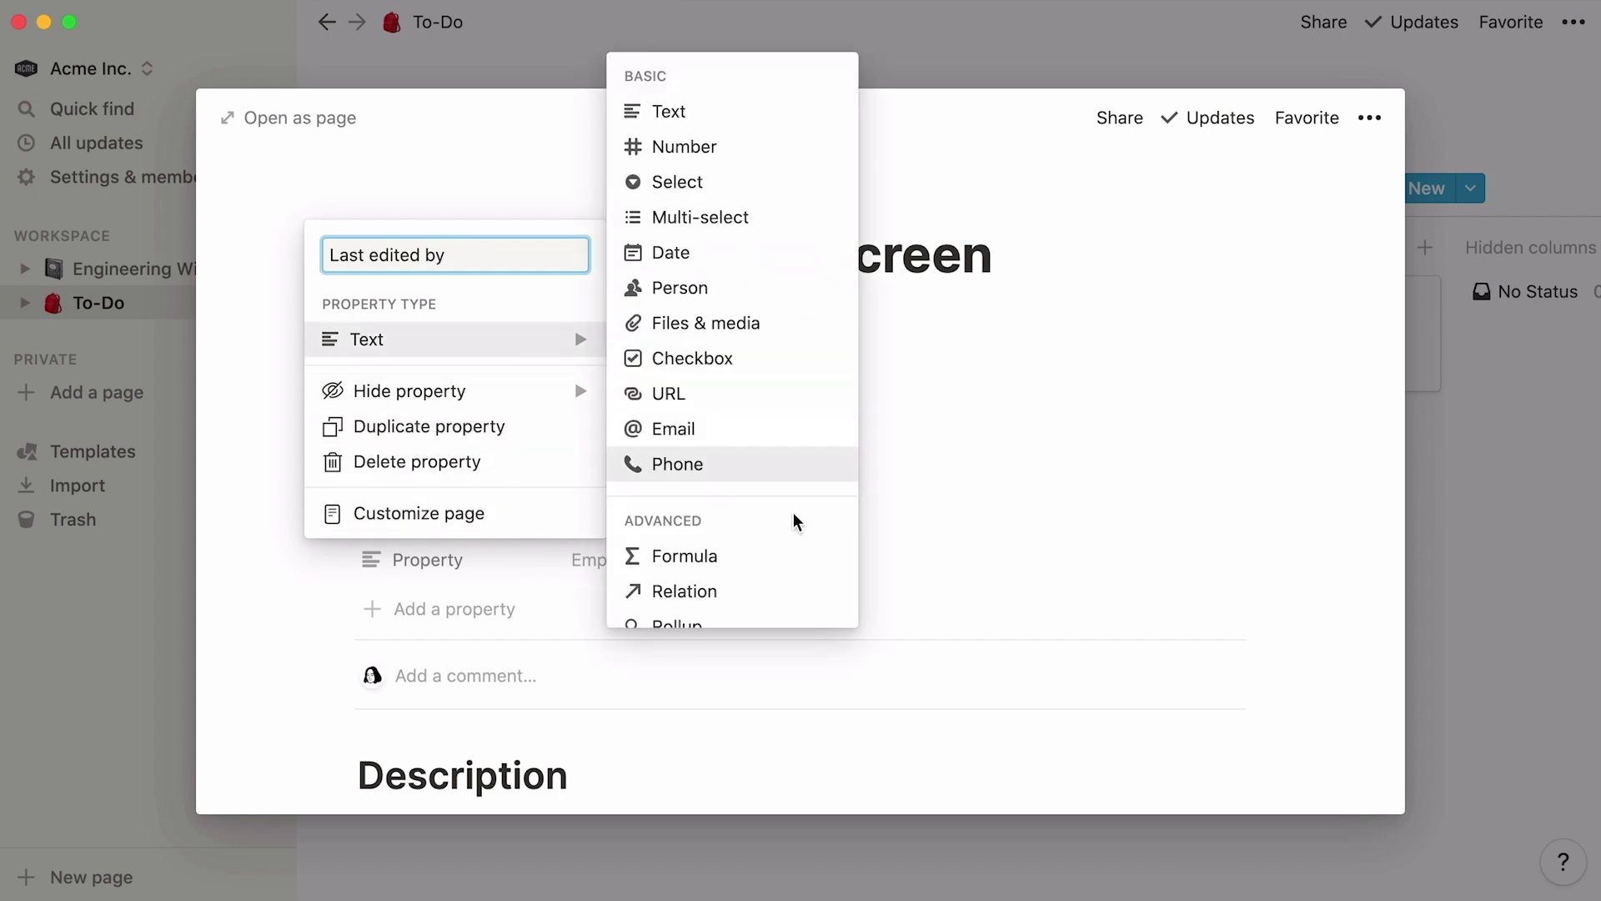
scroll(793, 512, down, 5)
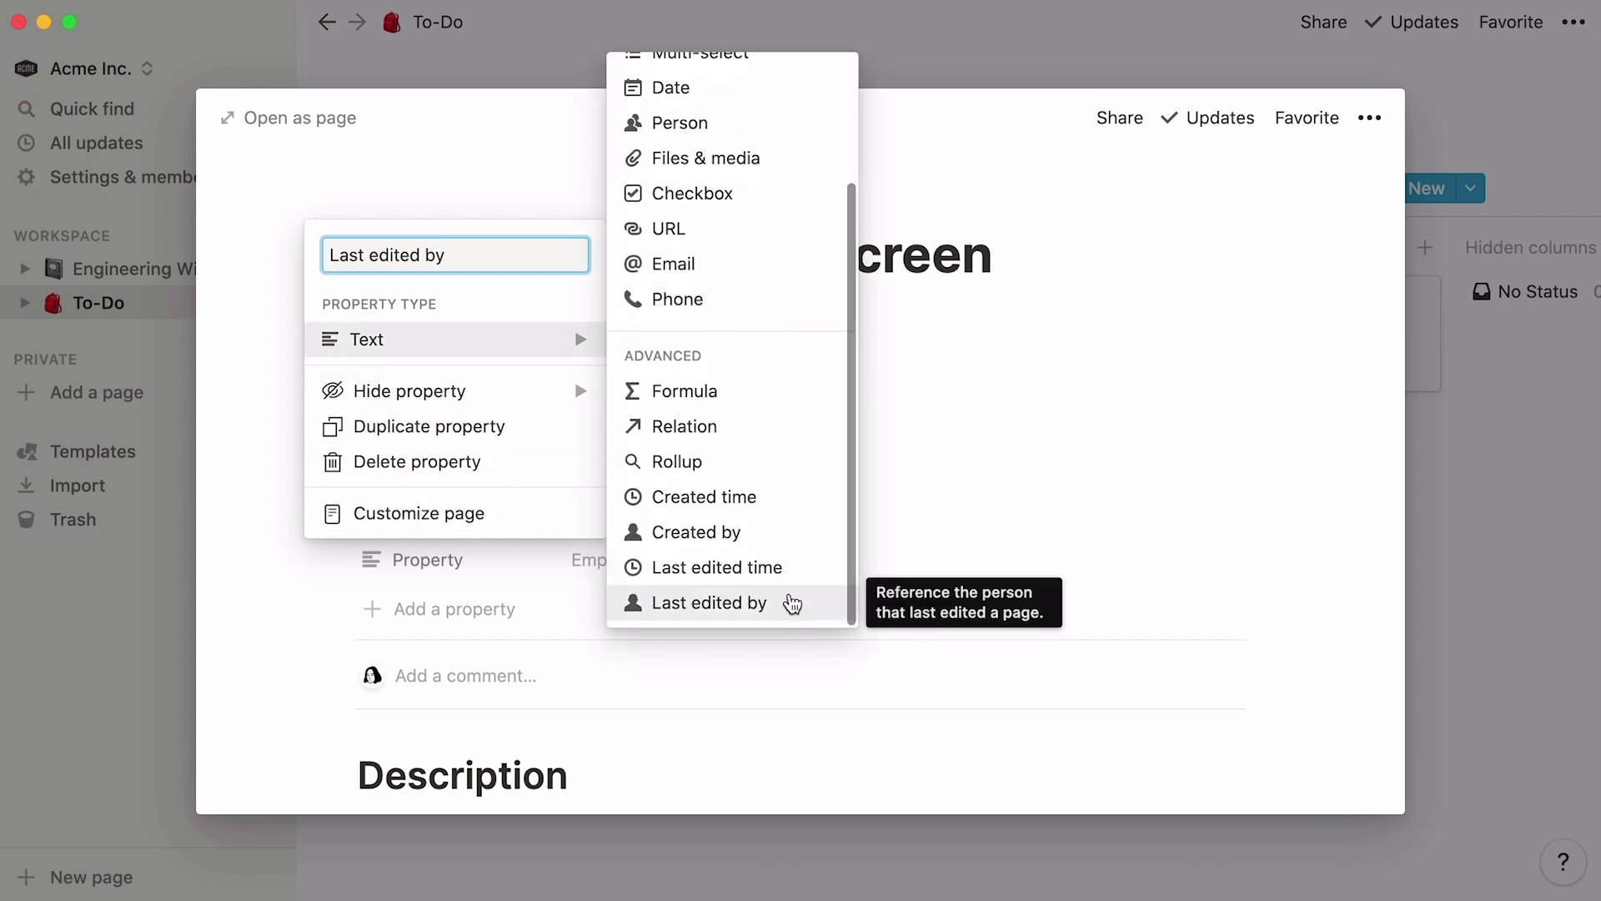
click(791, 597)
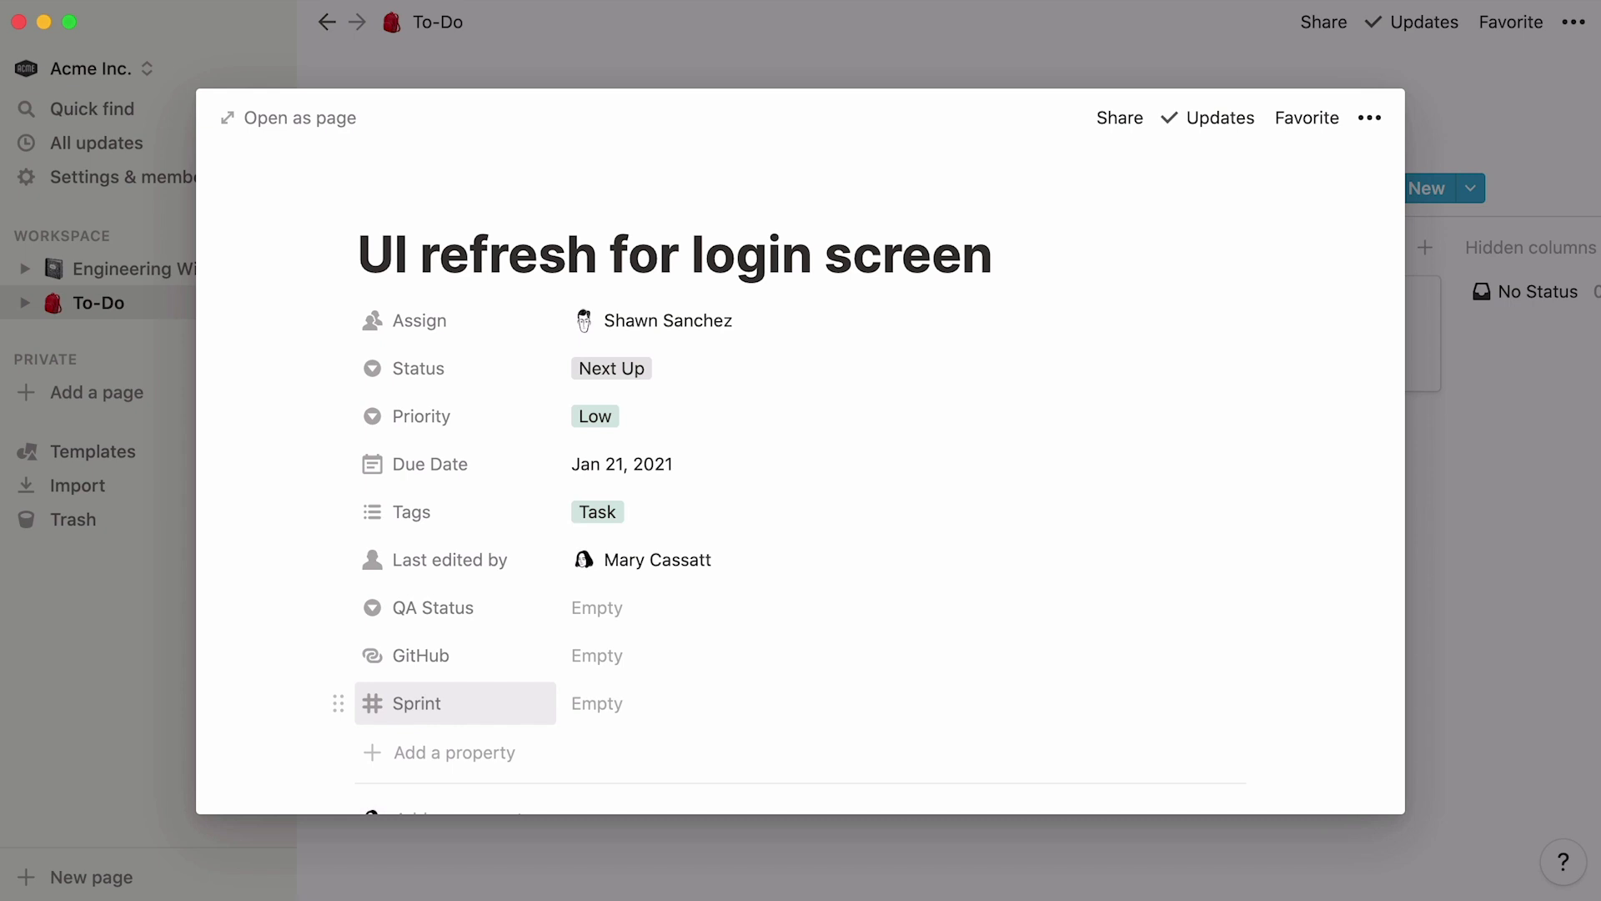
click(953, 60)
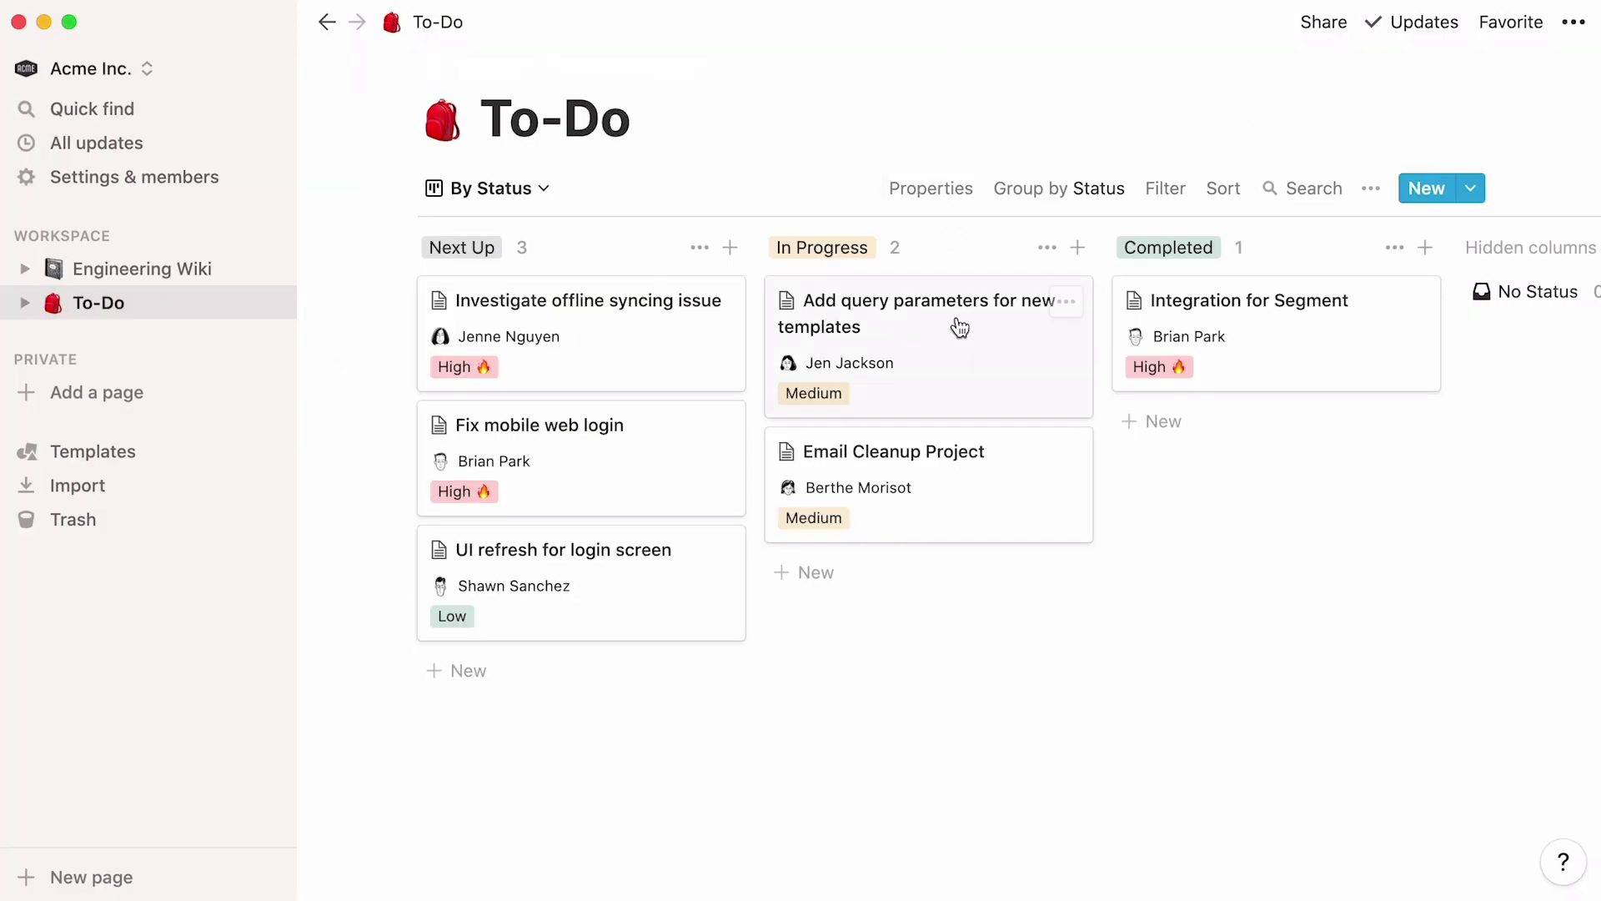
Step: Open the Email Cleanup Project card and check the code snippet's language list without changing it
click(965, 477)
scroll(965, 477, down, 5)
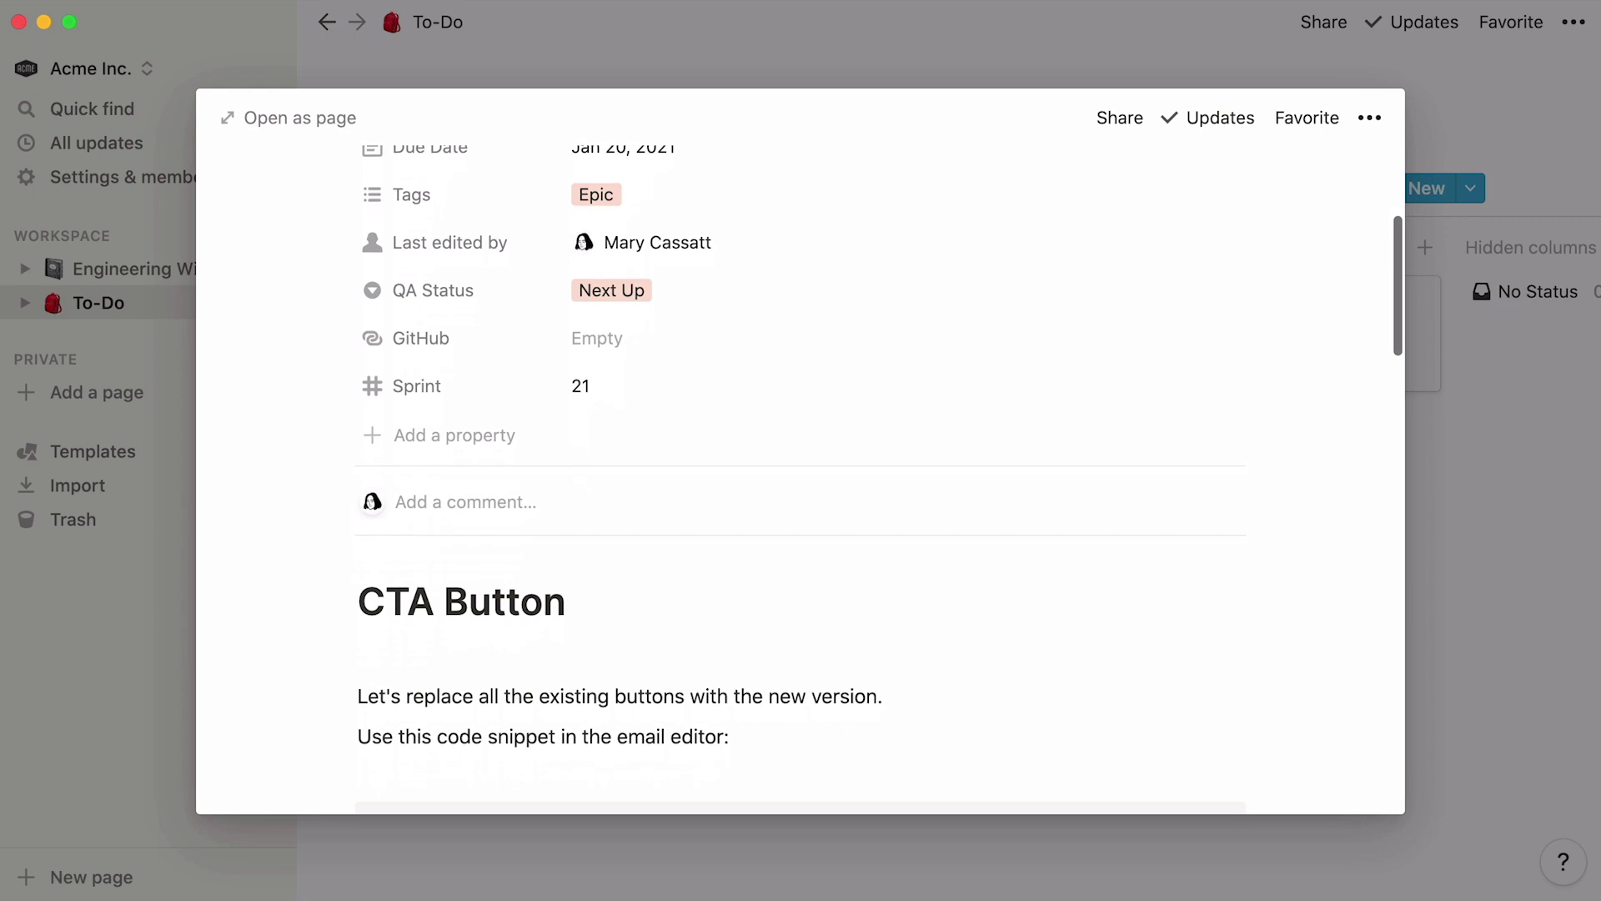
scroll(879, 483, down, 2)
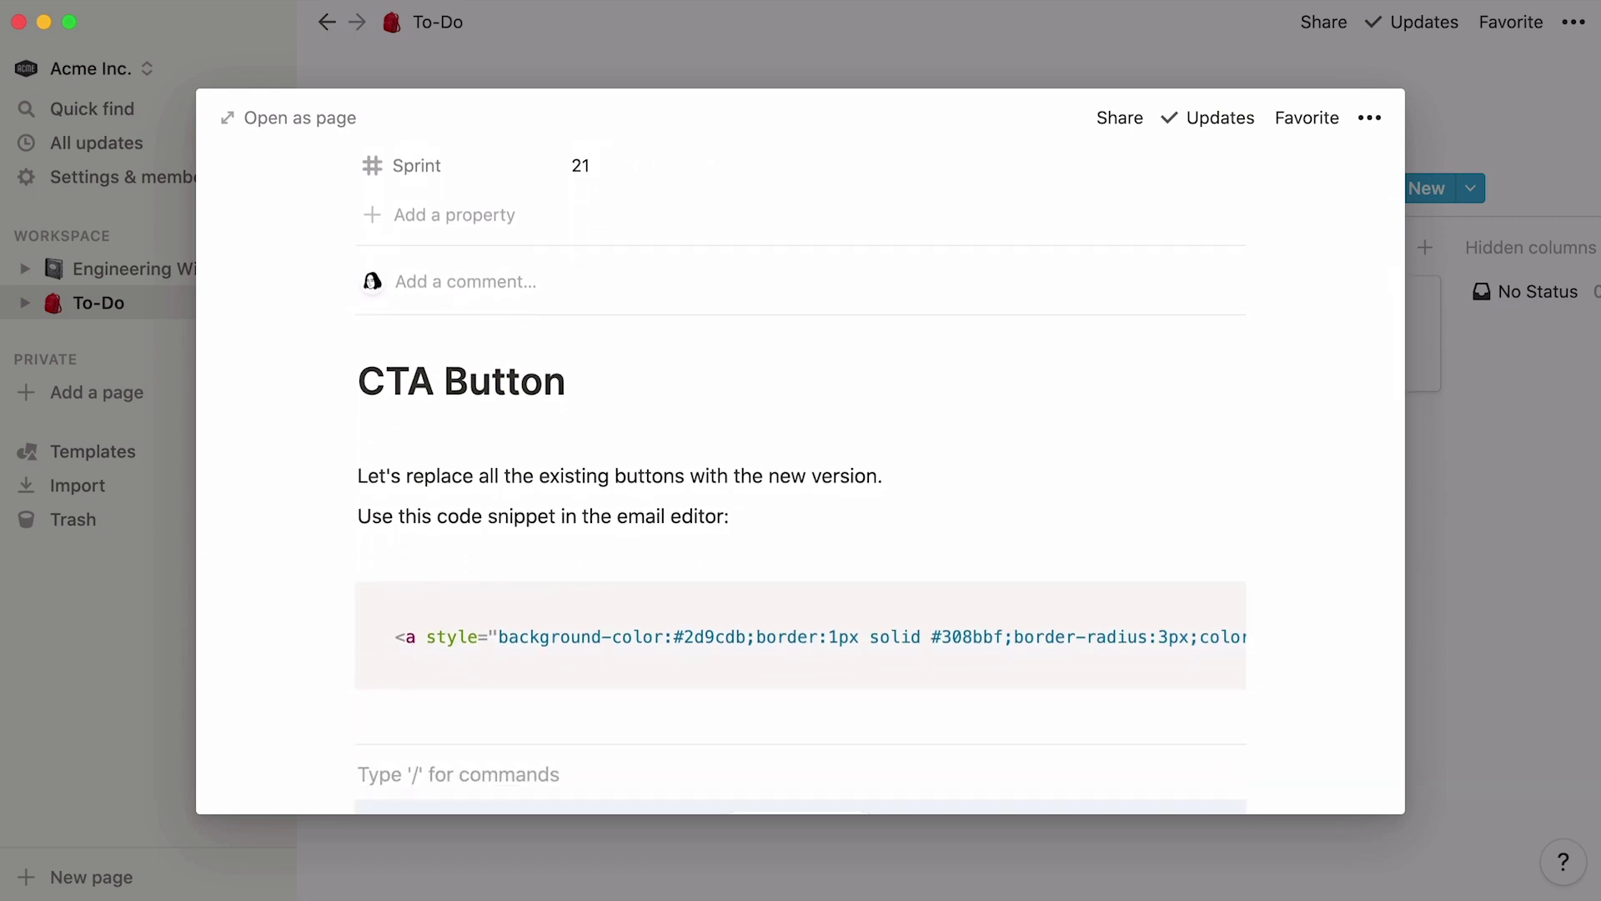
scroll(801, 479, down, 6)
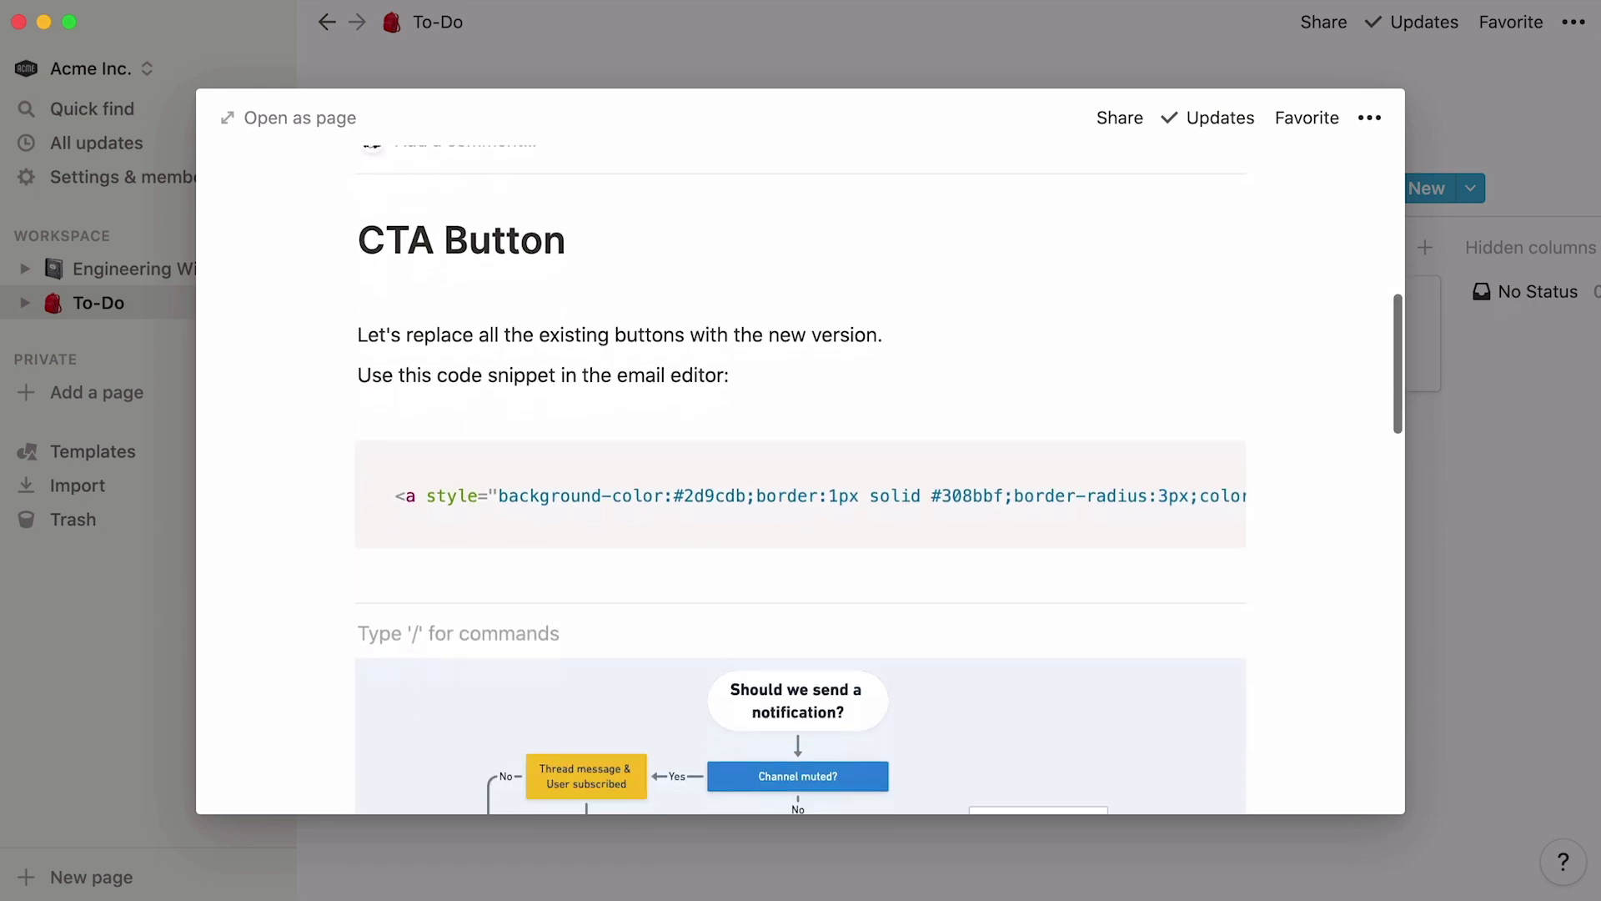
scroll(801, 479, down, 8)
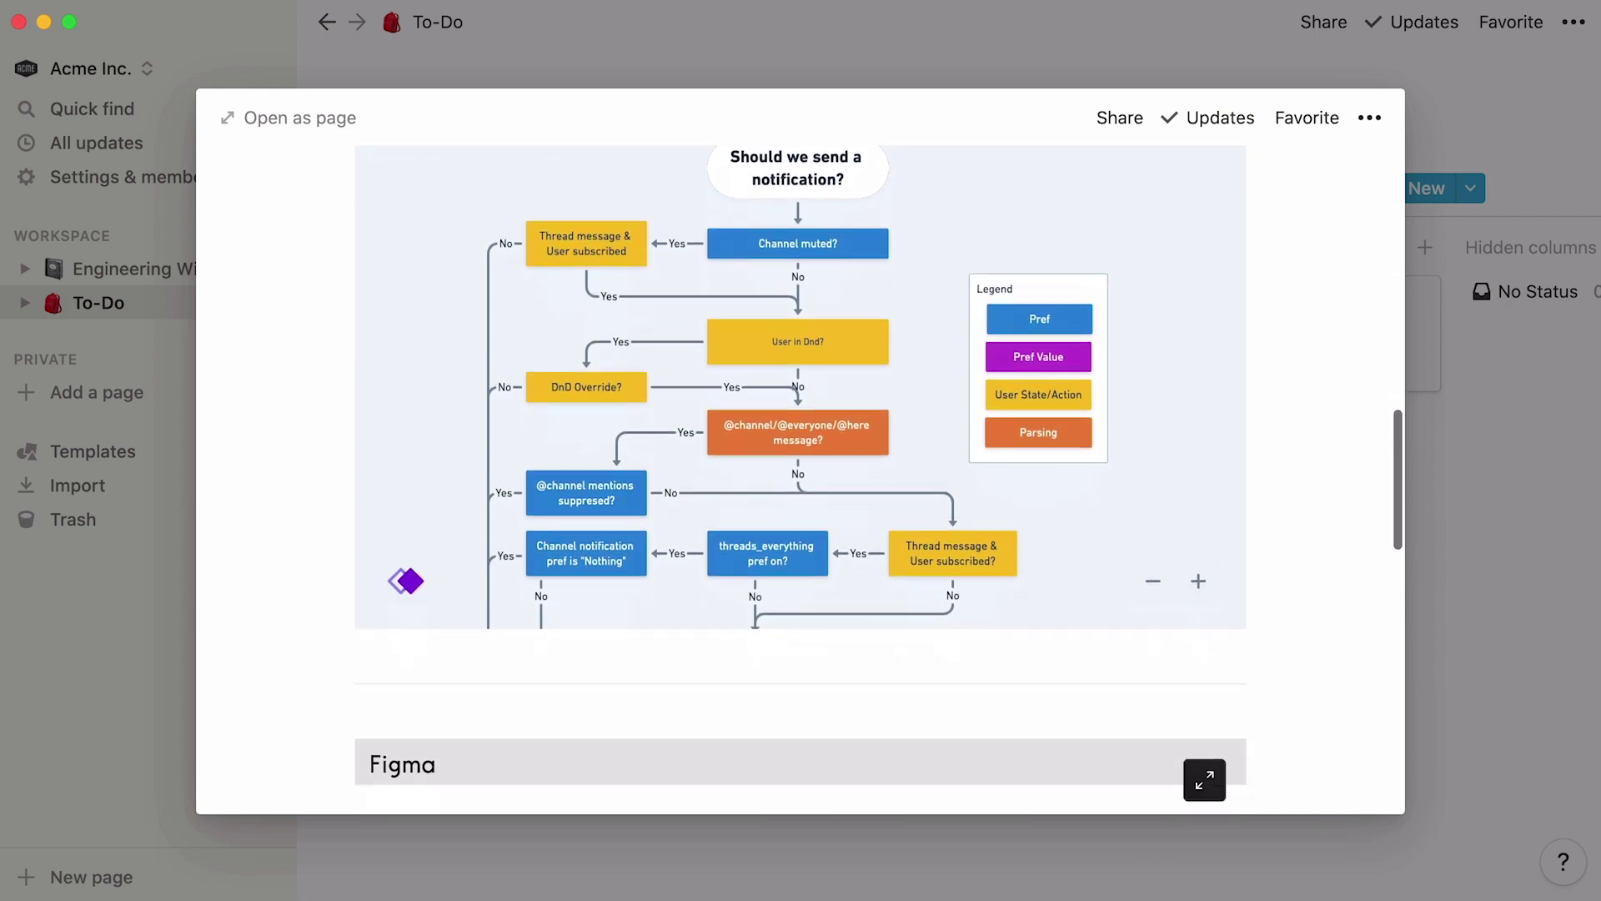
scroll(801, 480, down, 10)
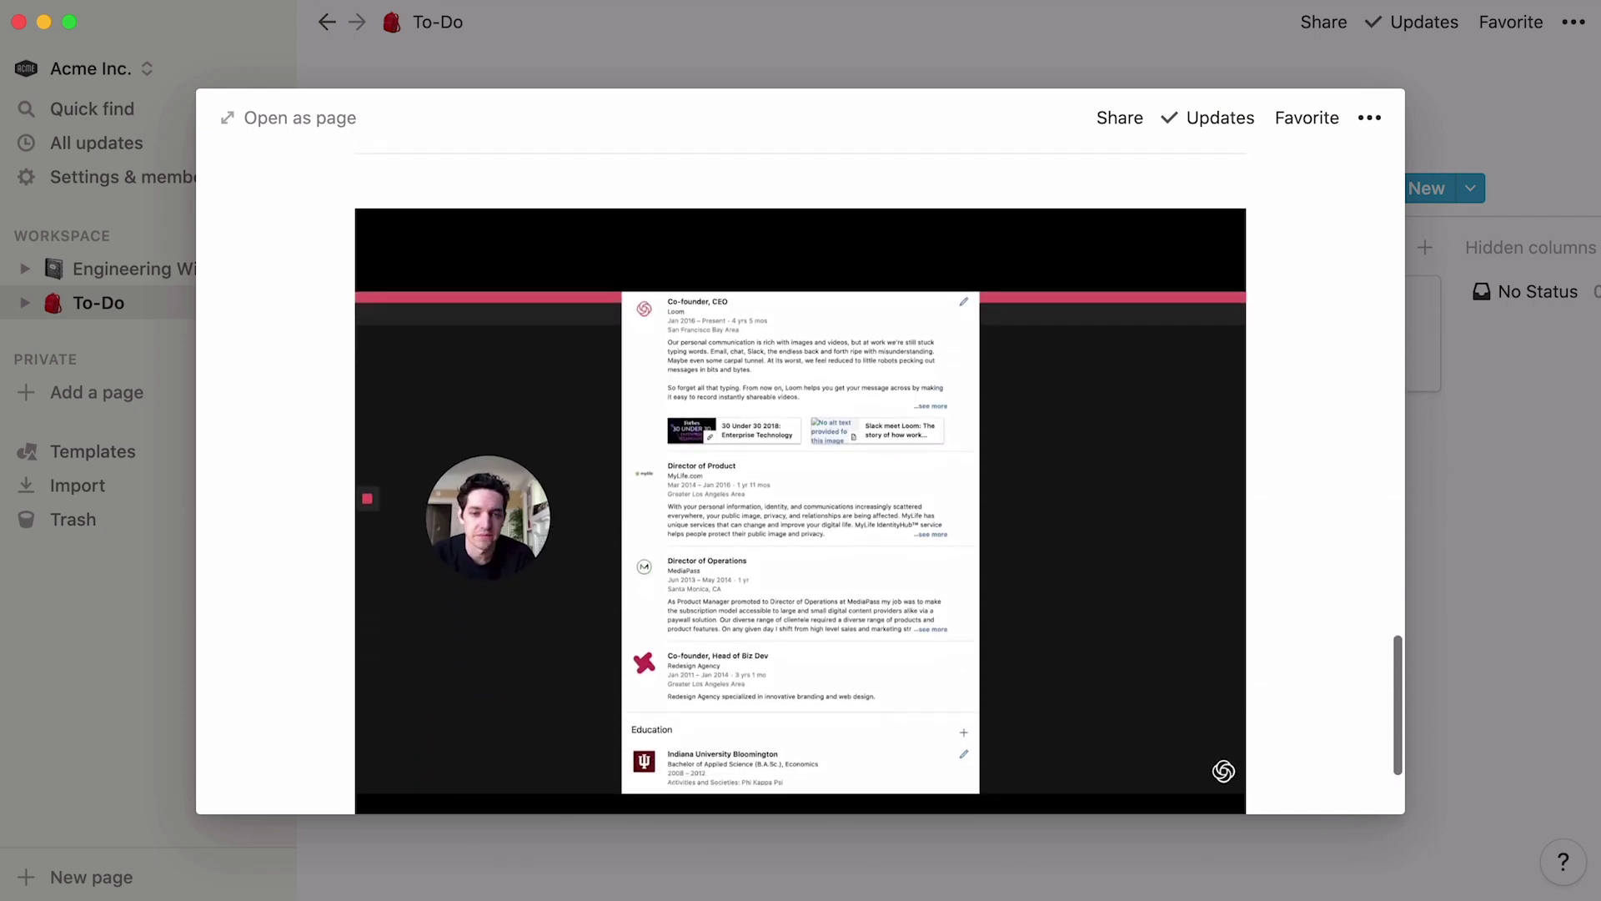
scroll(801, 480, up, 10)
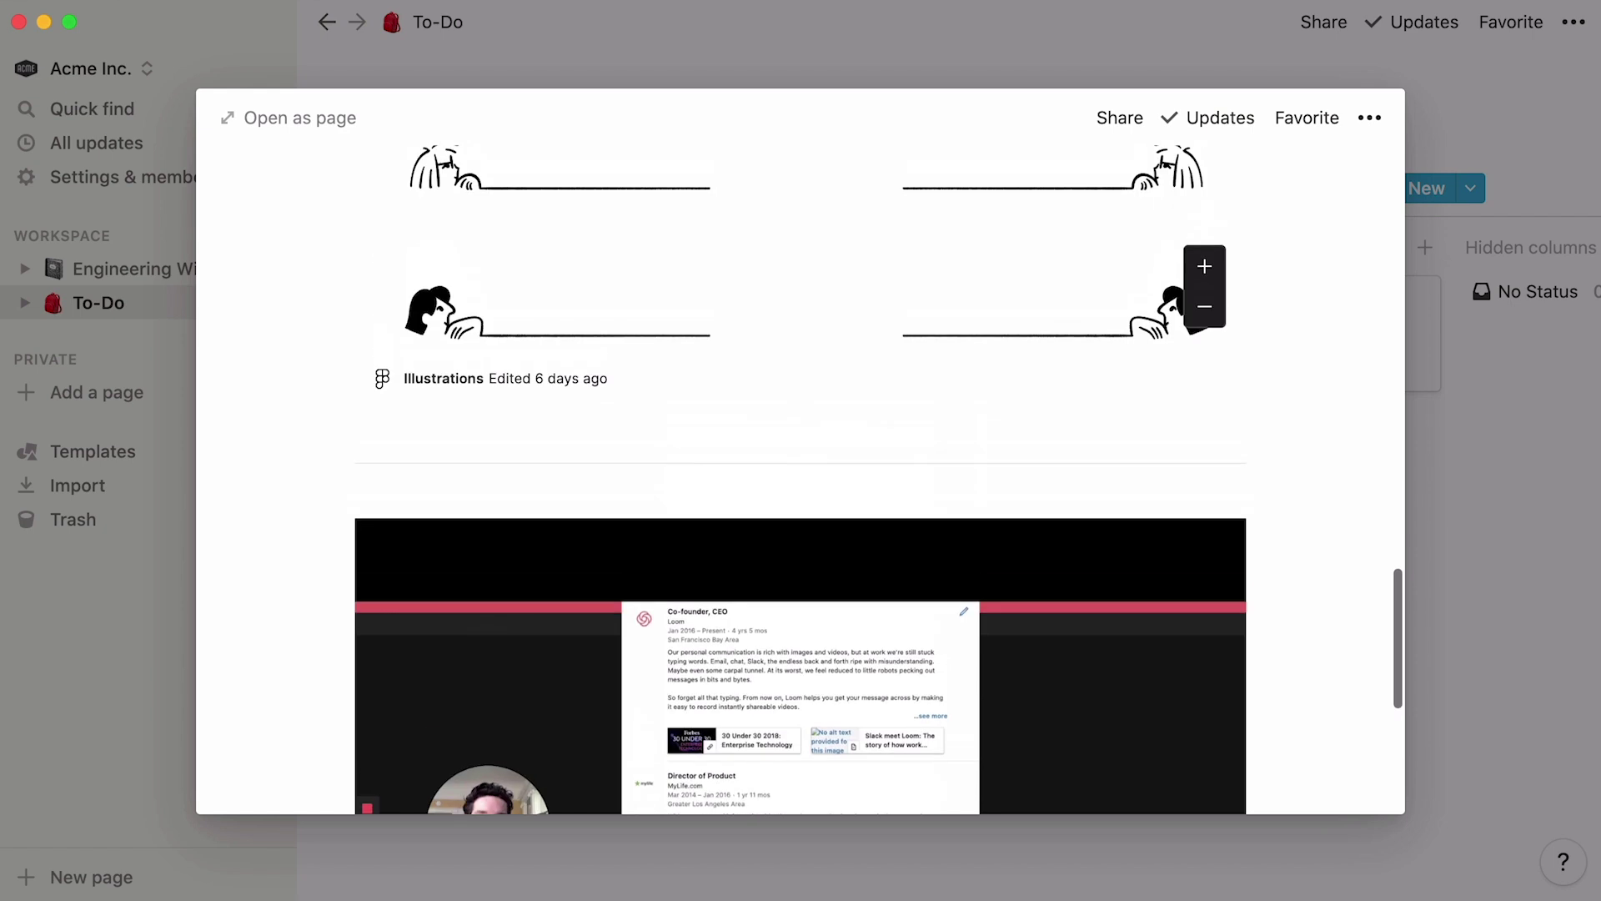
scroll(307, 513, up, 8)
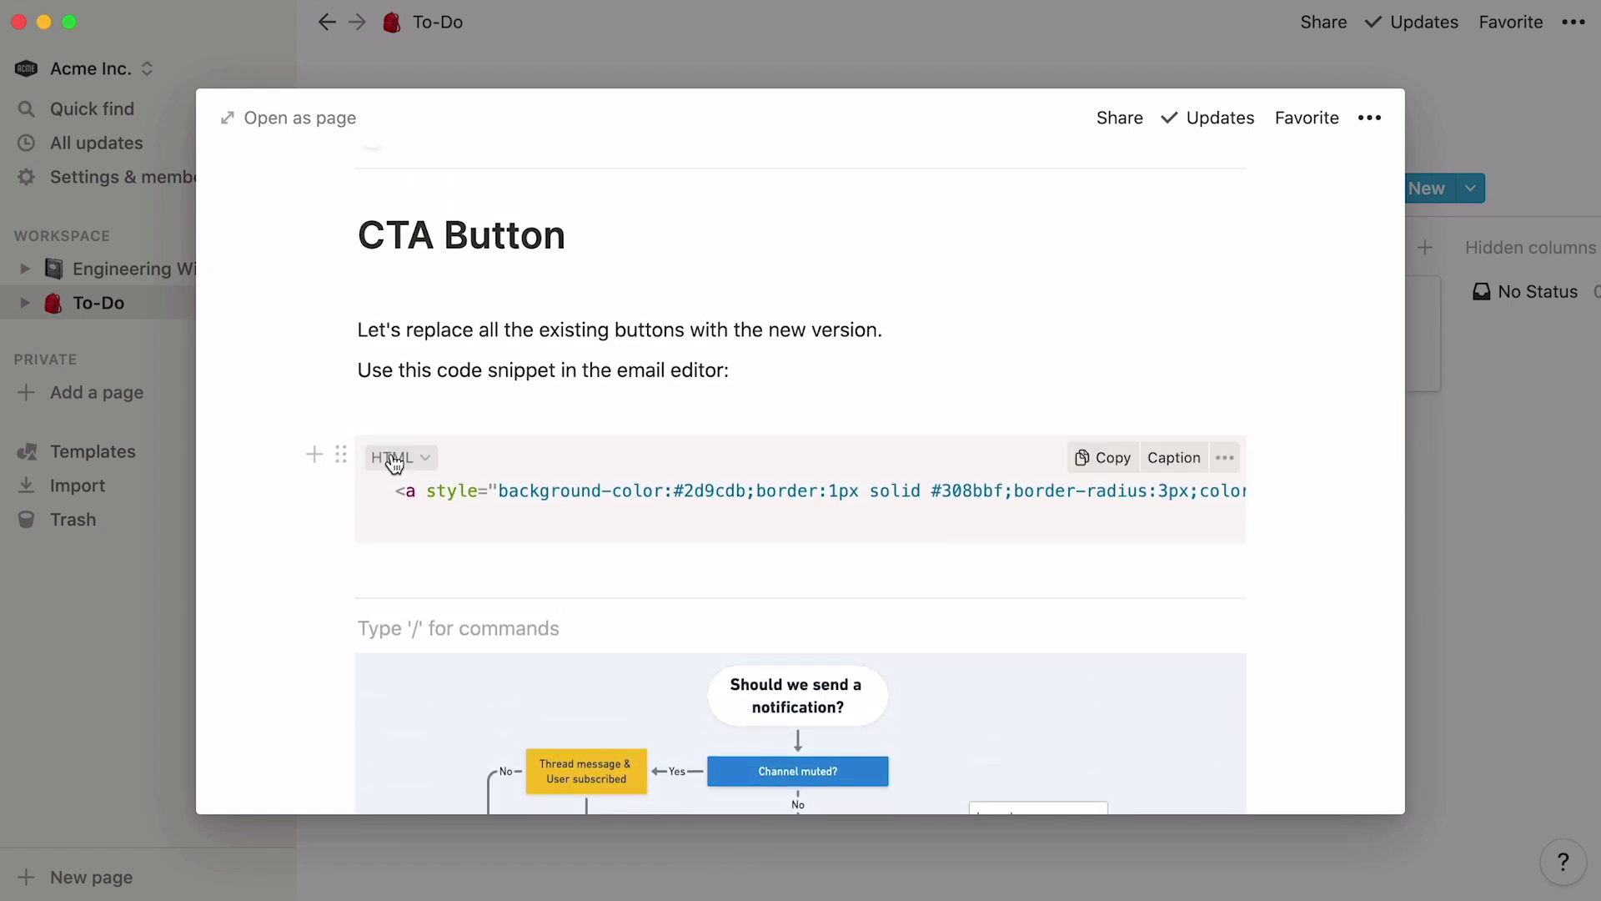
click(391, 458)
scroll(532, 527, down, 5)
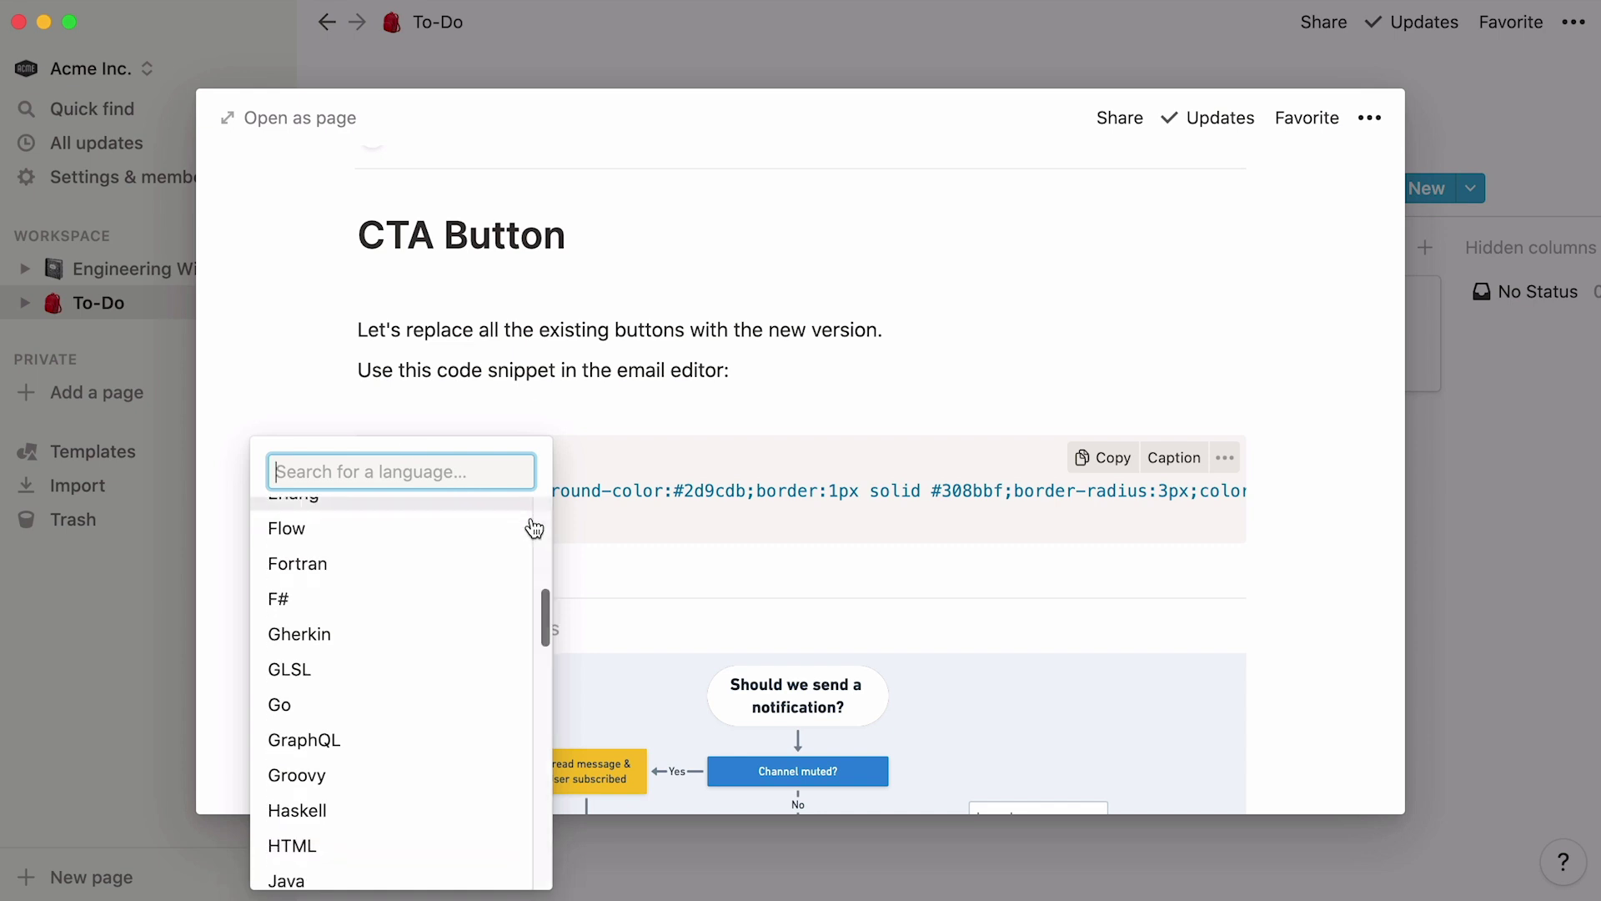
scroll(533, 526, down, 6)
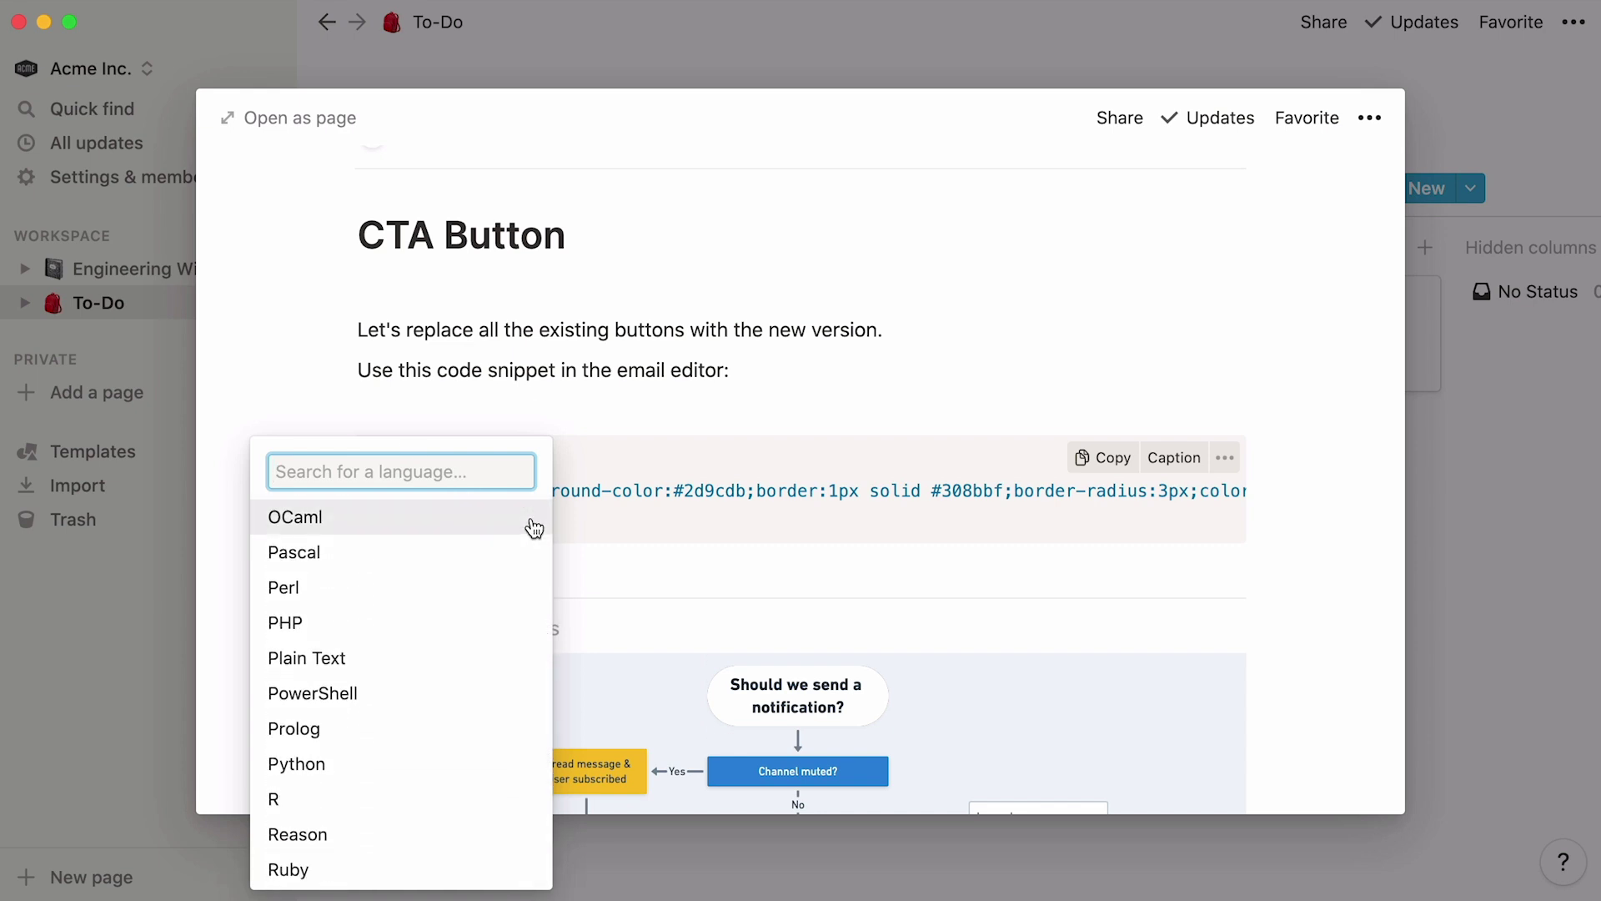
click(1004, 427)
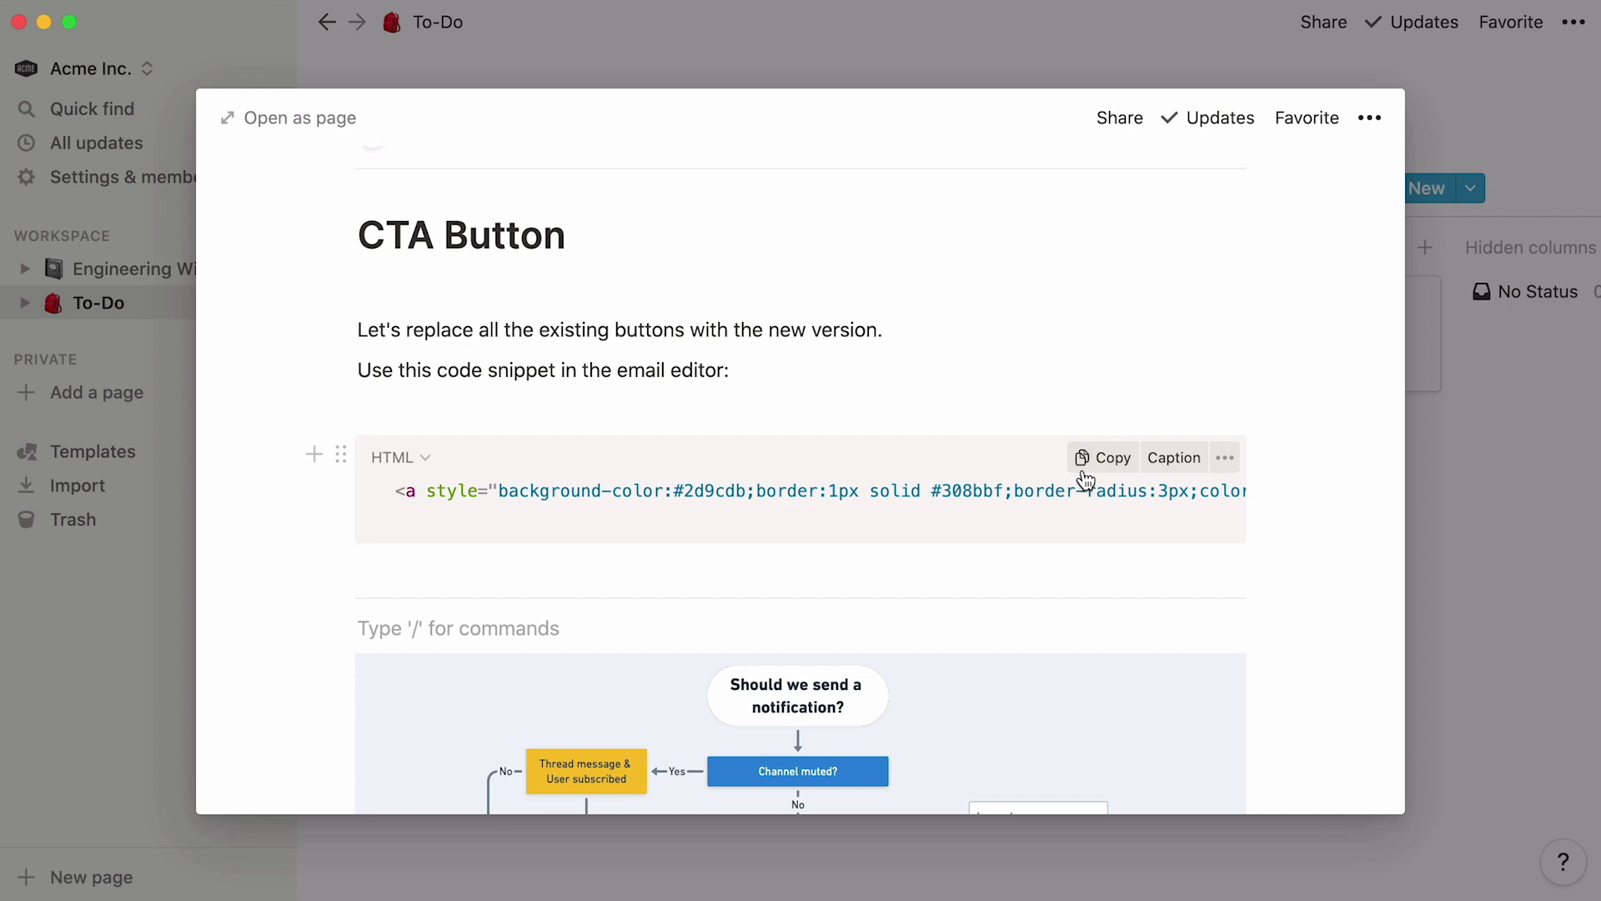
Step: Turn Wrap code on and back off for the CTA Button snippet
click(1223, 458)
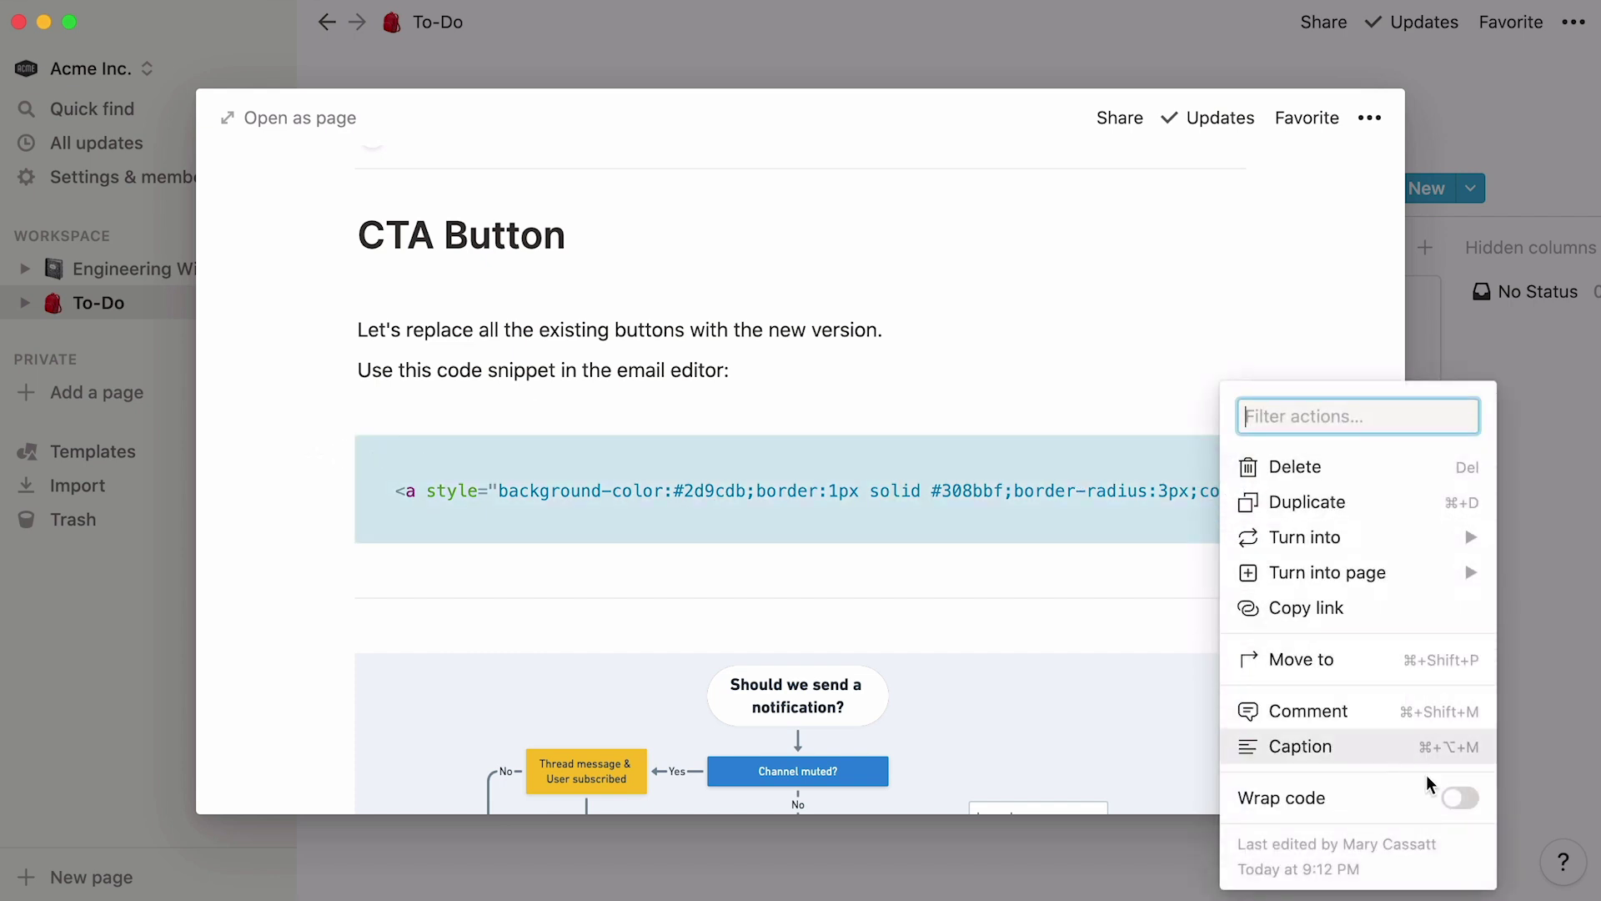
click(1445, 803)
click(1445, 802)
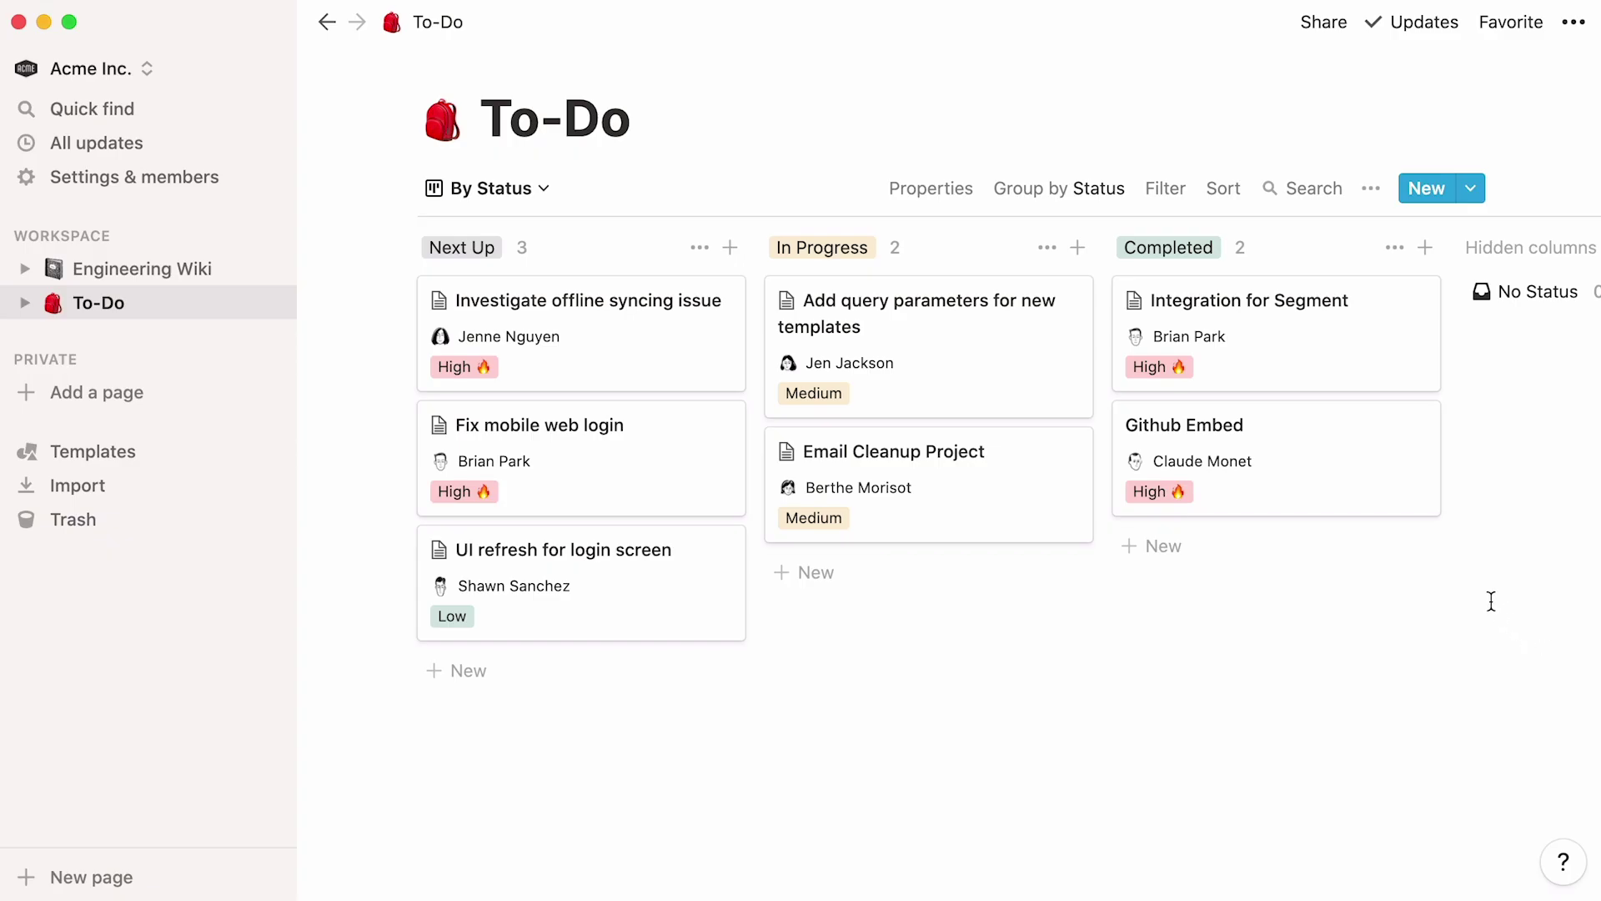
Step: Embed the pasted GitHub Gist link in the Github Embed card
click(1381, 477)
scroll(1381, 472, down, 3)
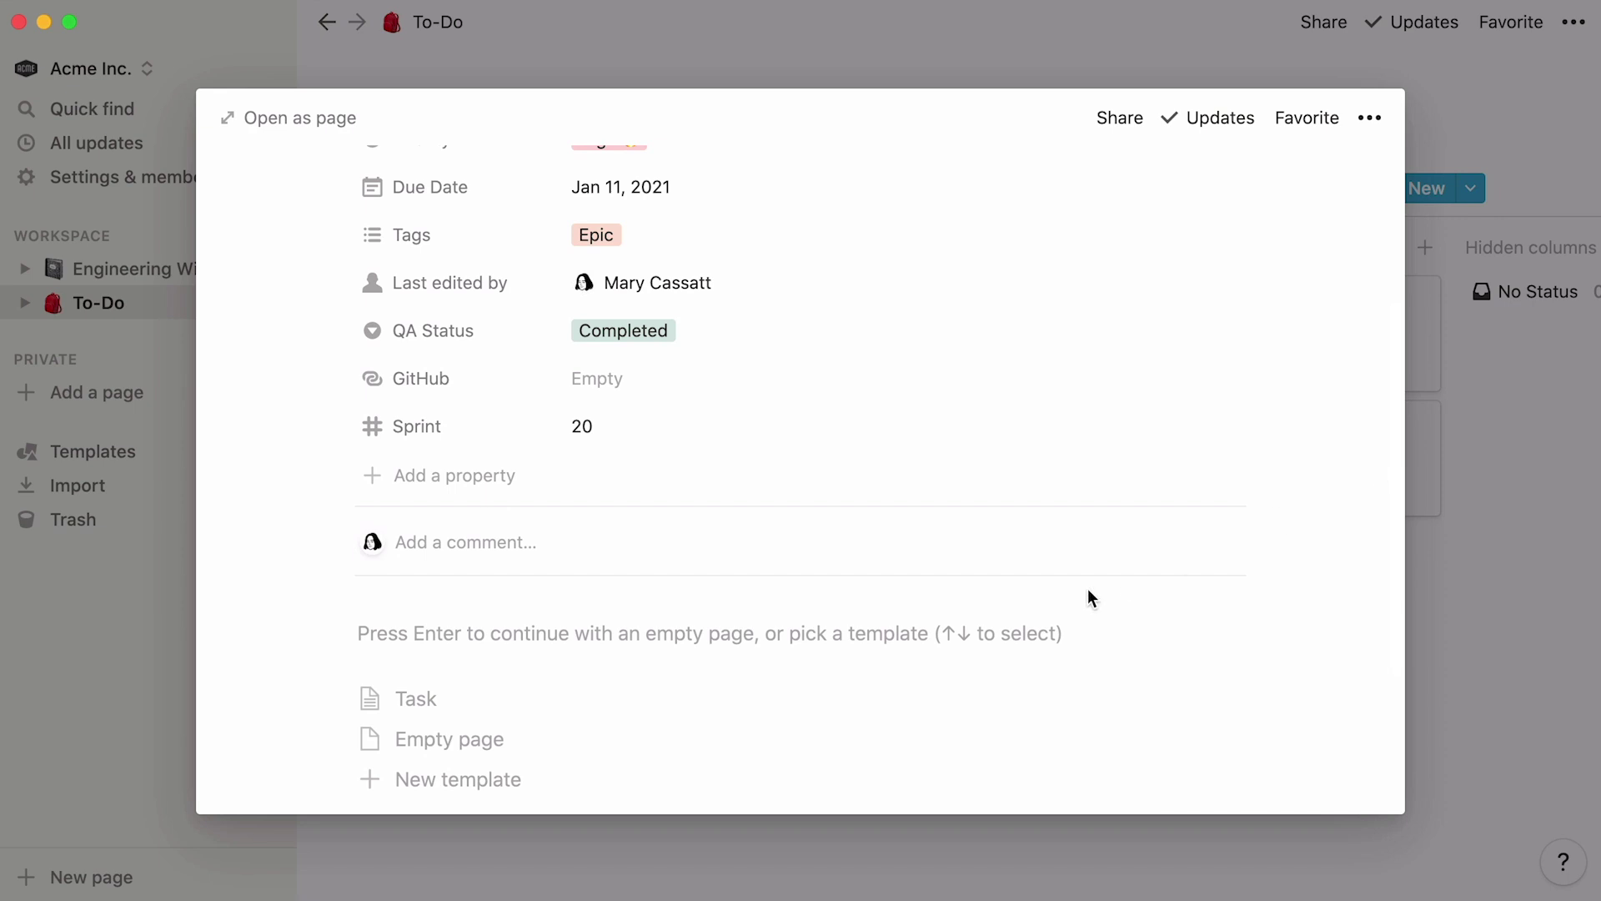
click(1004, 633)
text(/)
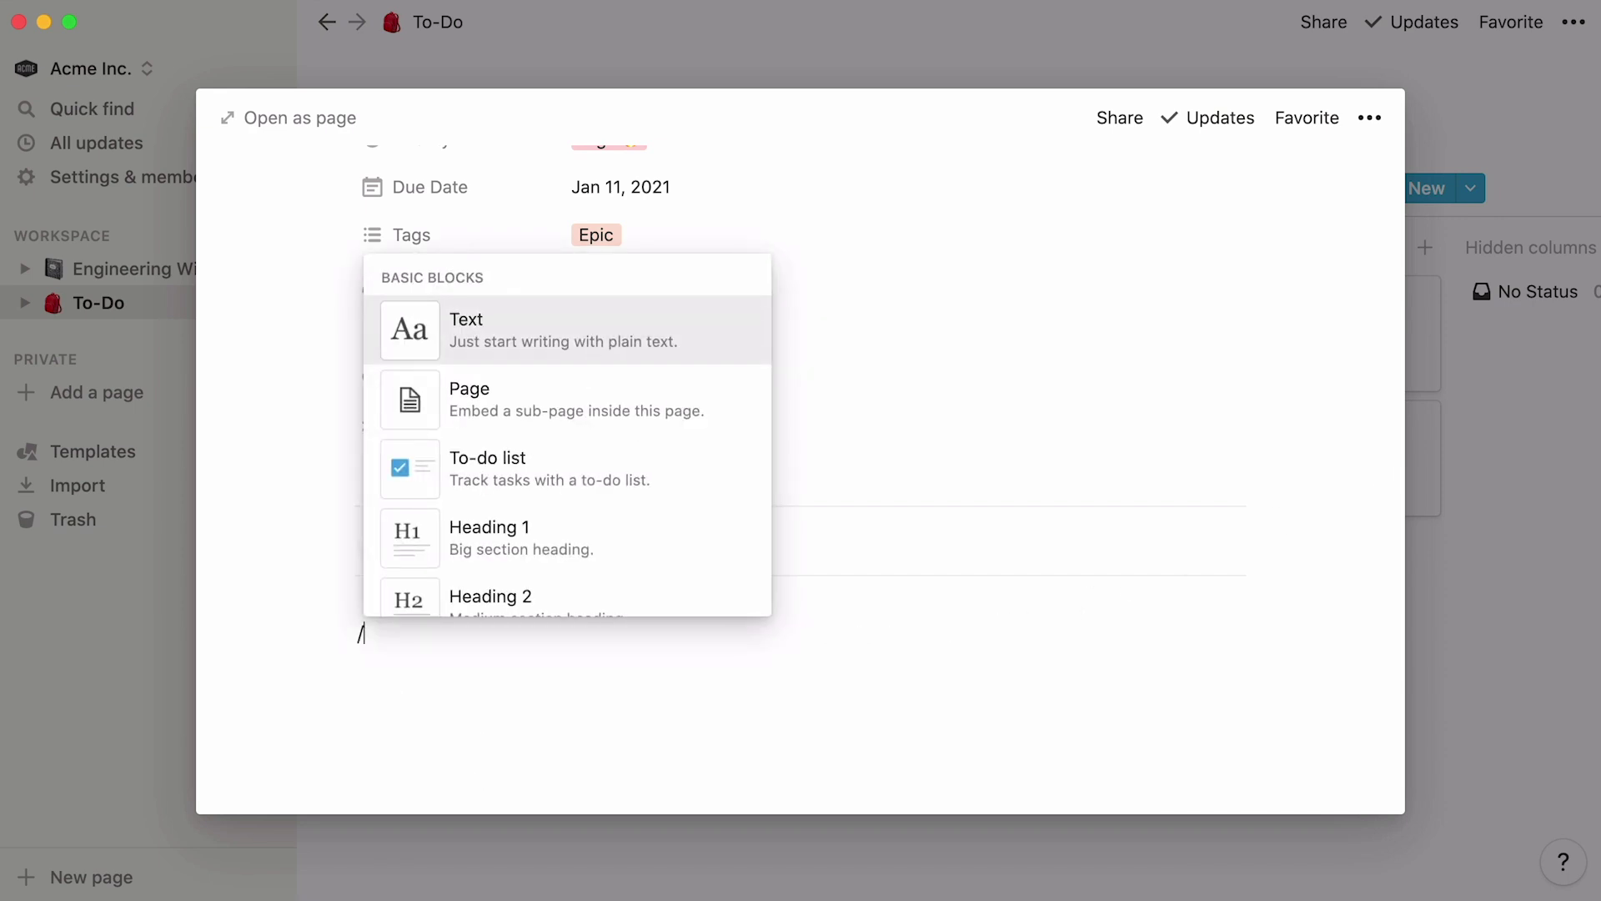
text(github)
key(Return)
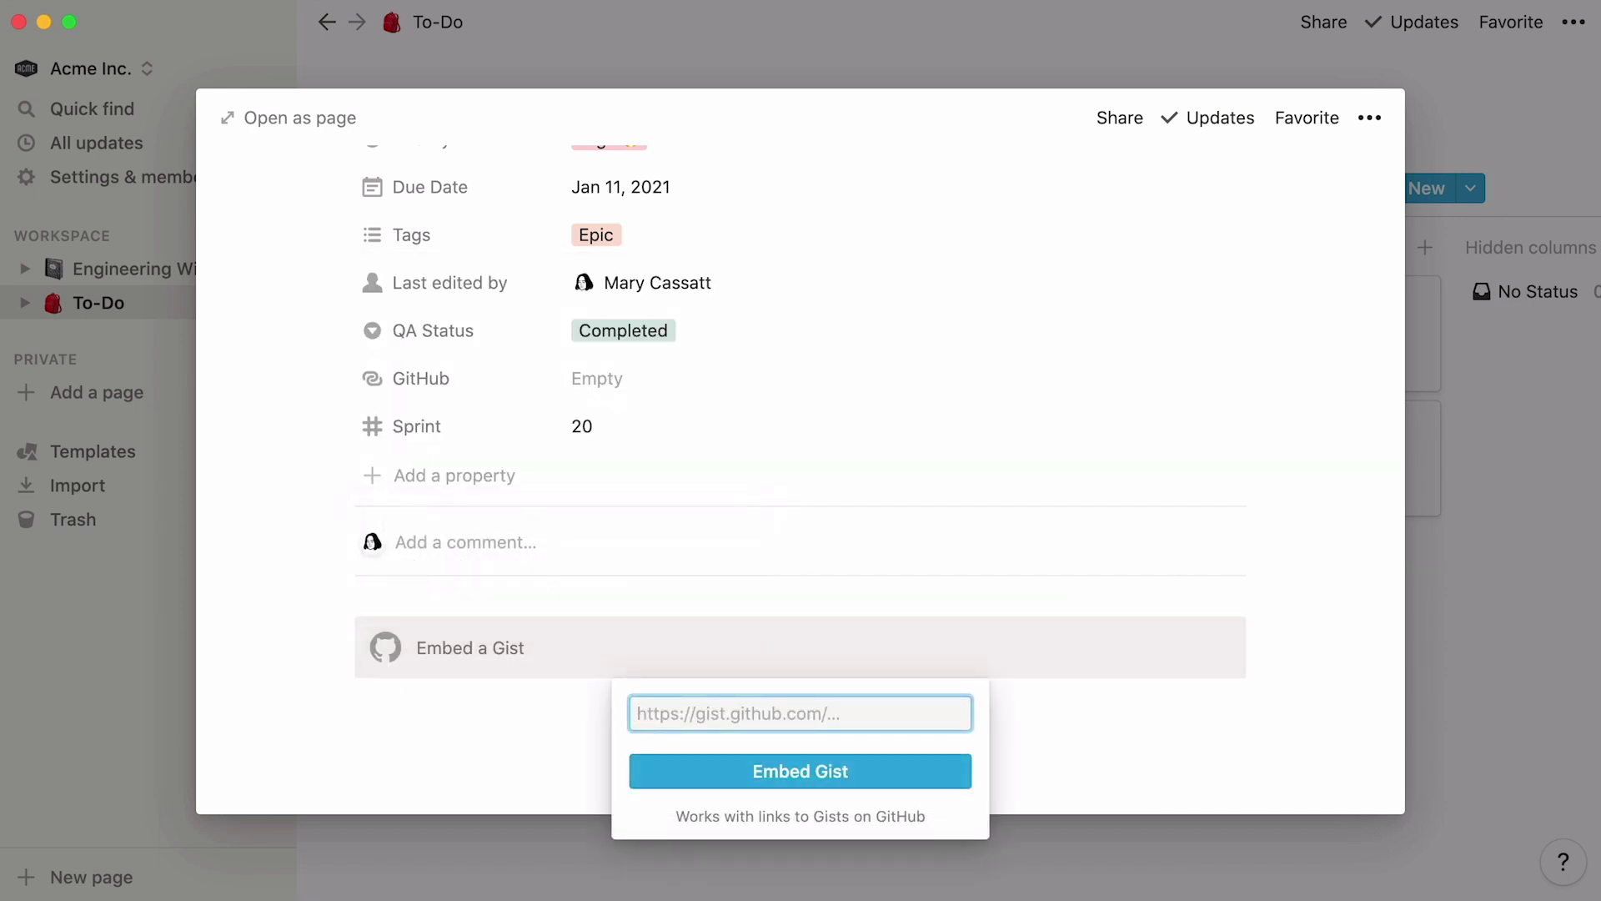
key(super+v)
click(888, 768)
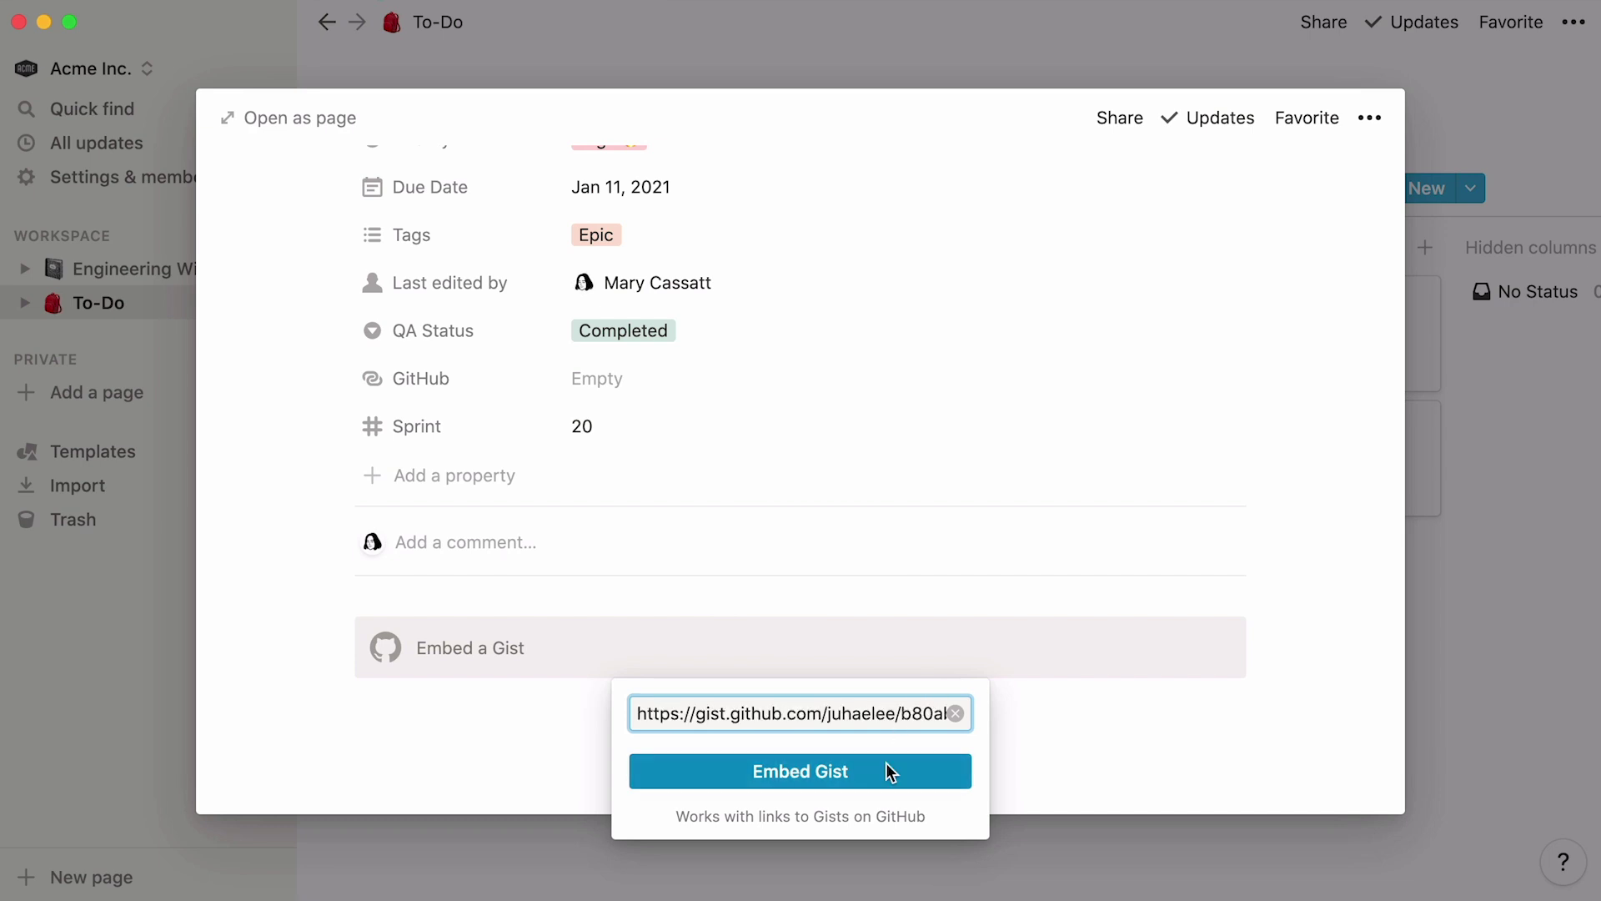
Step: Add a CodePen embed block and an /embed line below it, then close the card
scroll(1306, 670, down, 5)
scroll(1315, 663, down, 15)
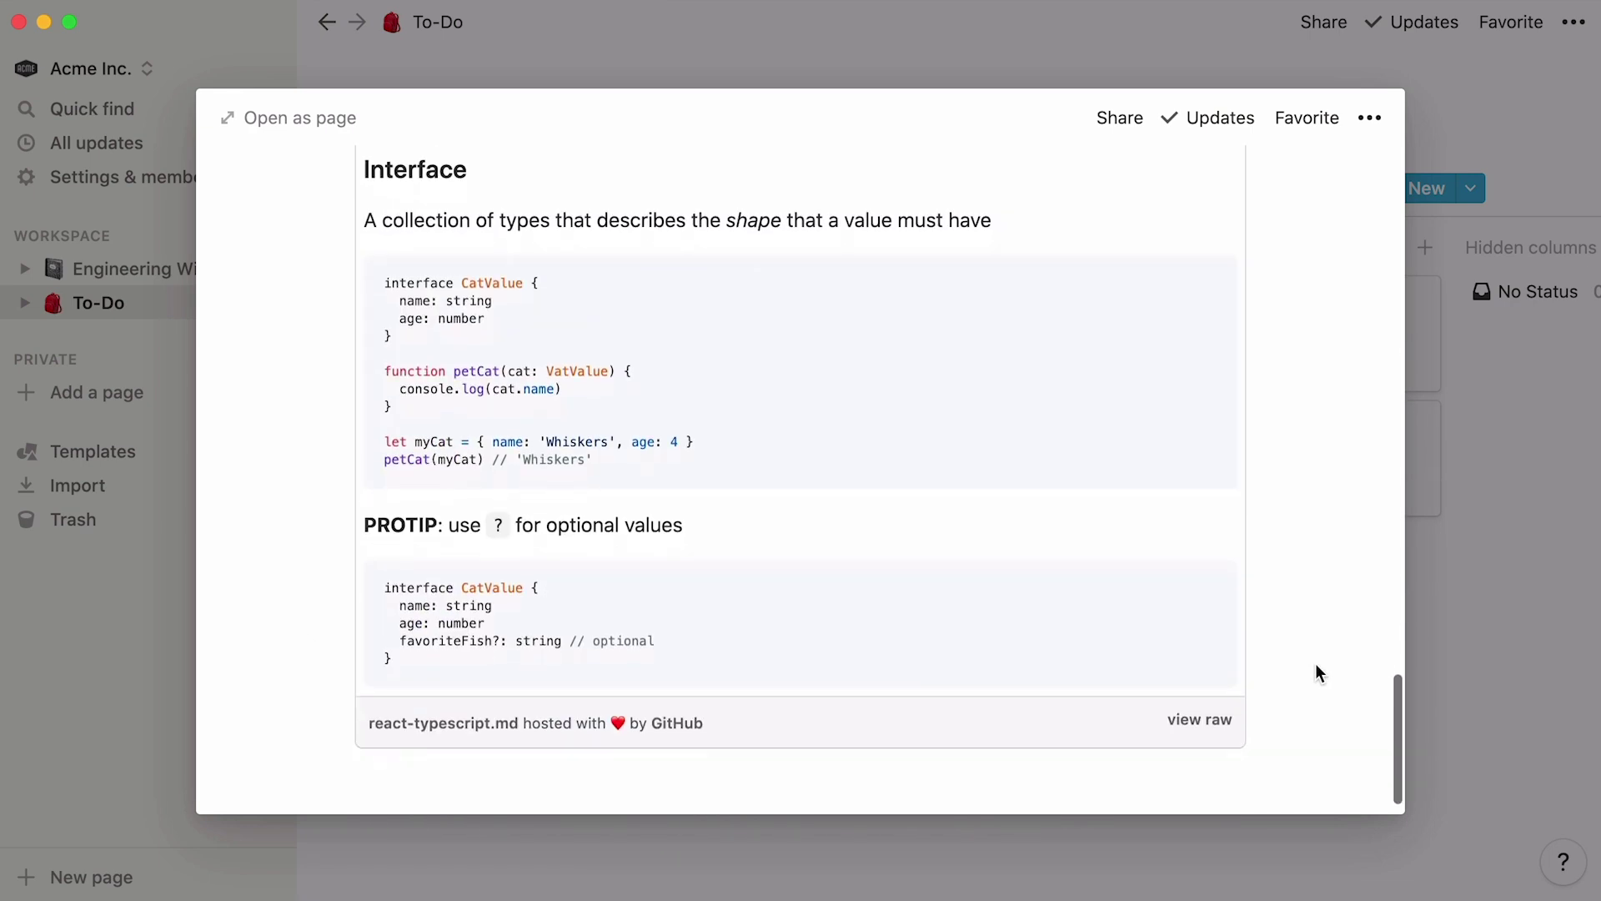
text(/codepen)
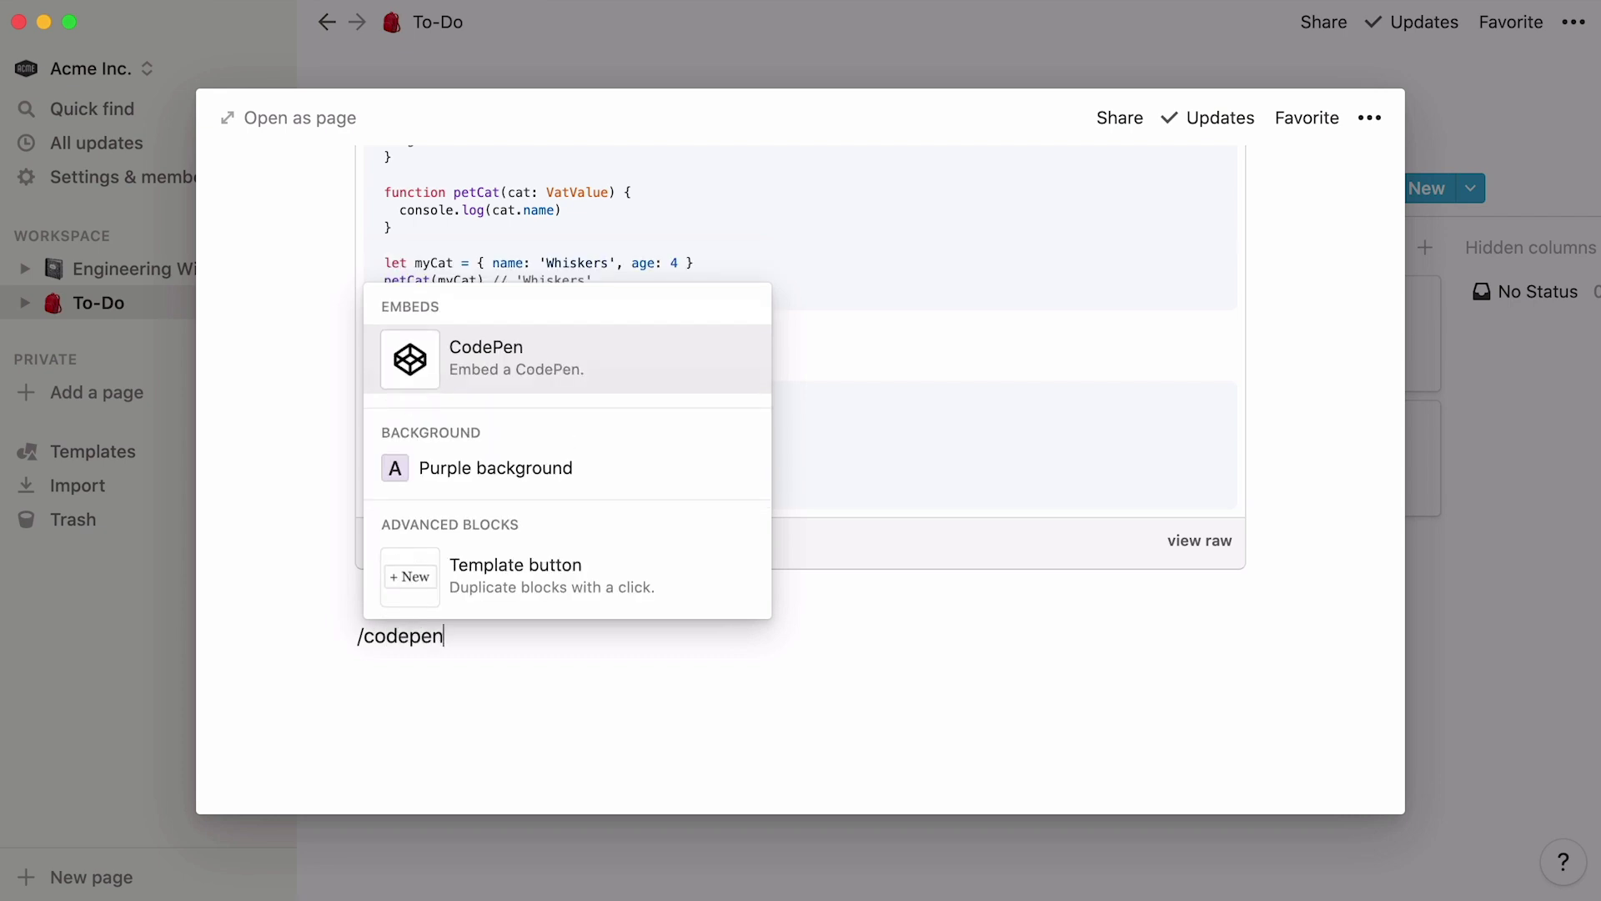
key(Return)
click(1169, 749)
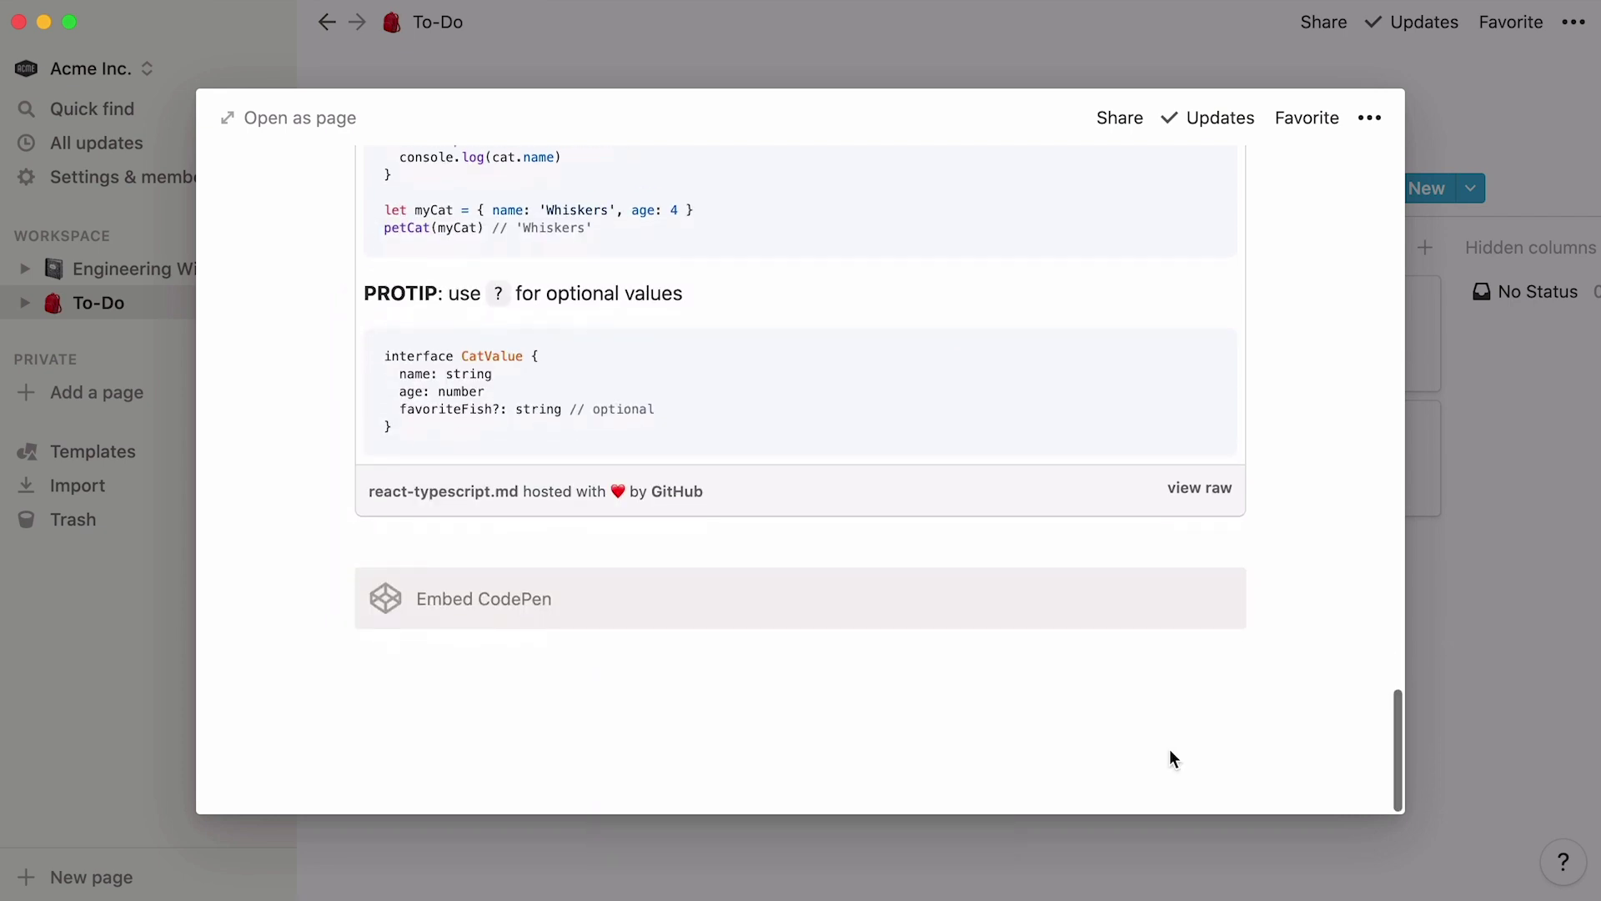
click(1170, 749)
text(/)
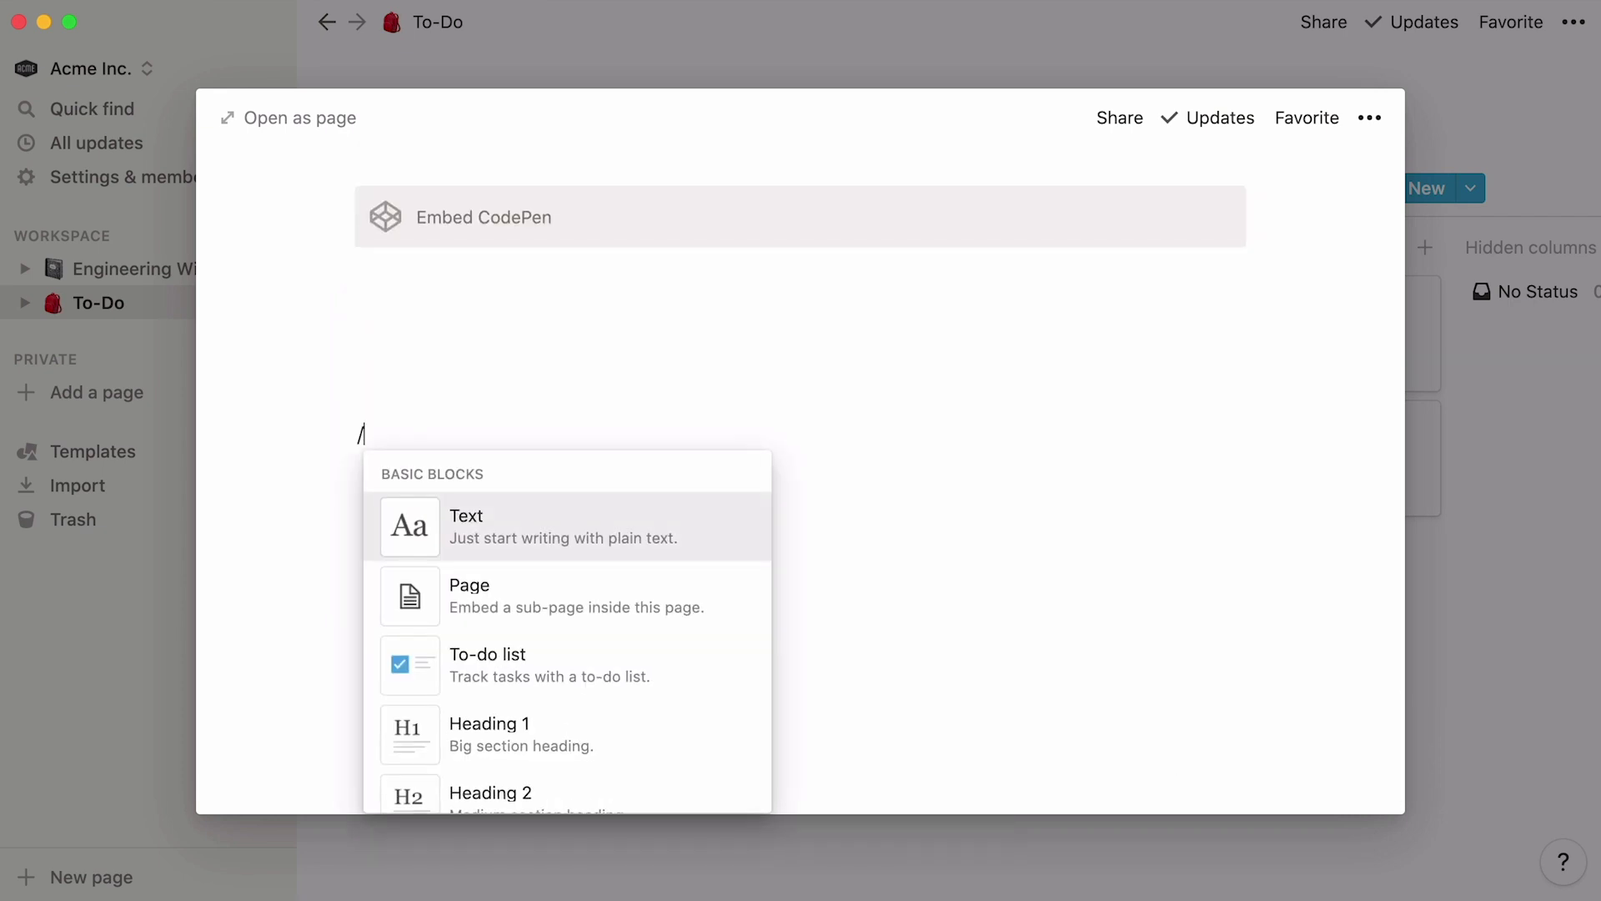
text(embed)
scroll(759, 725, down, 3)
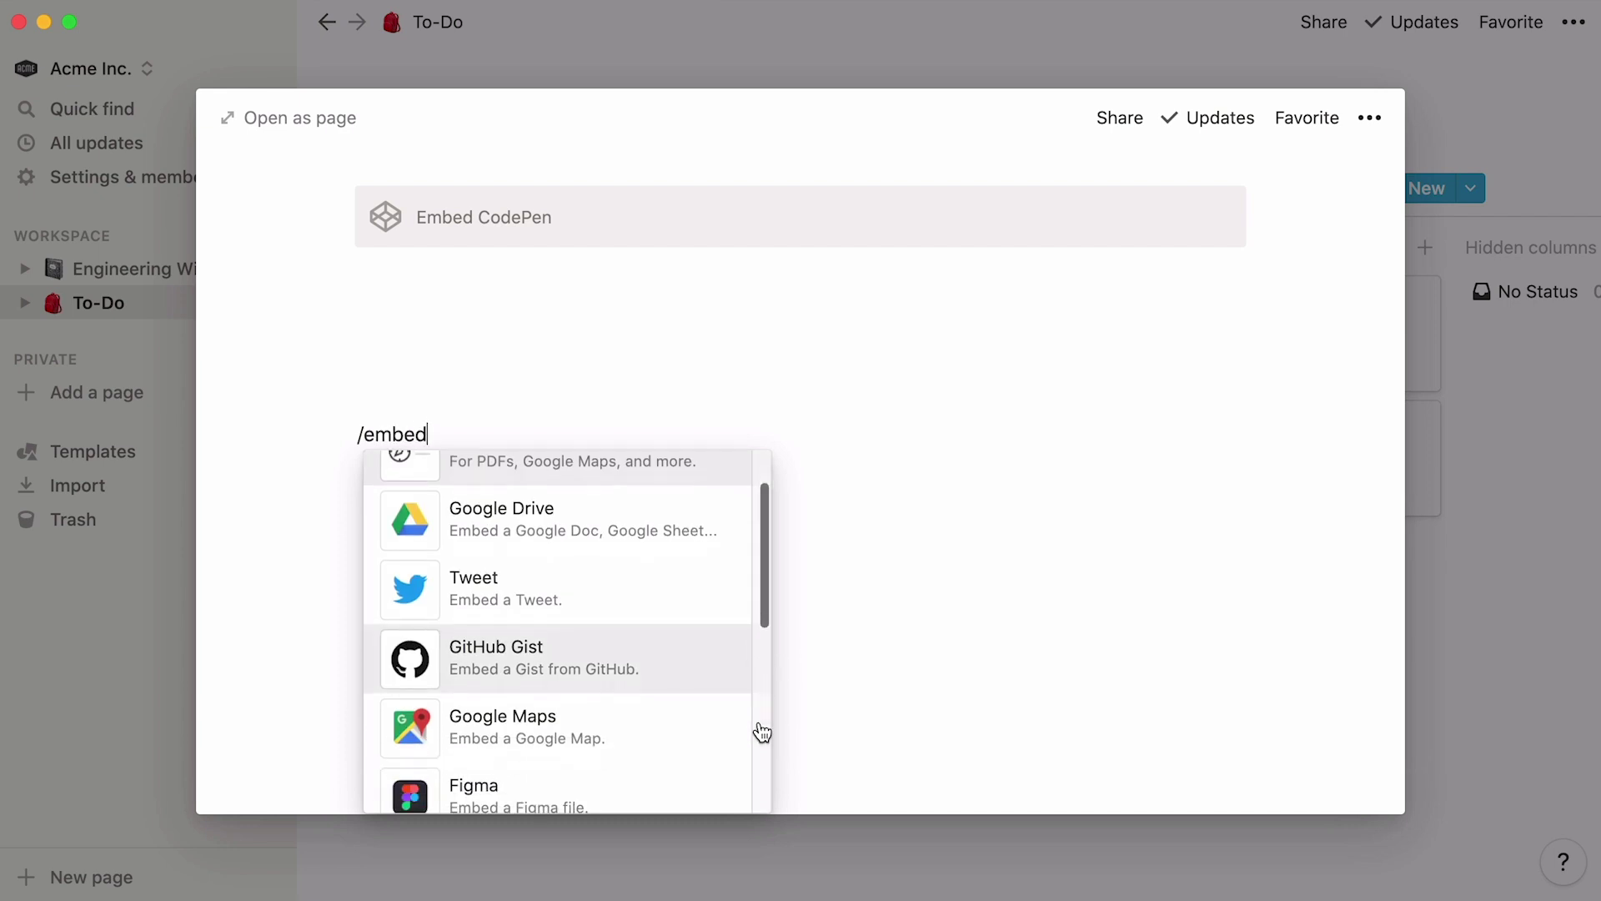
scroll(759, 725, down, 10)
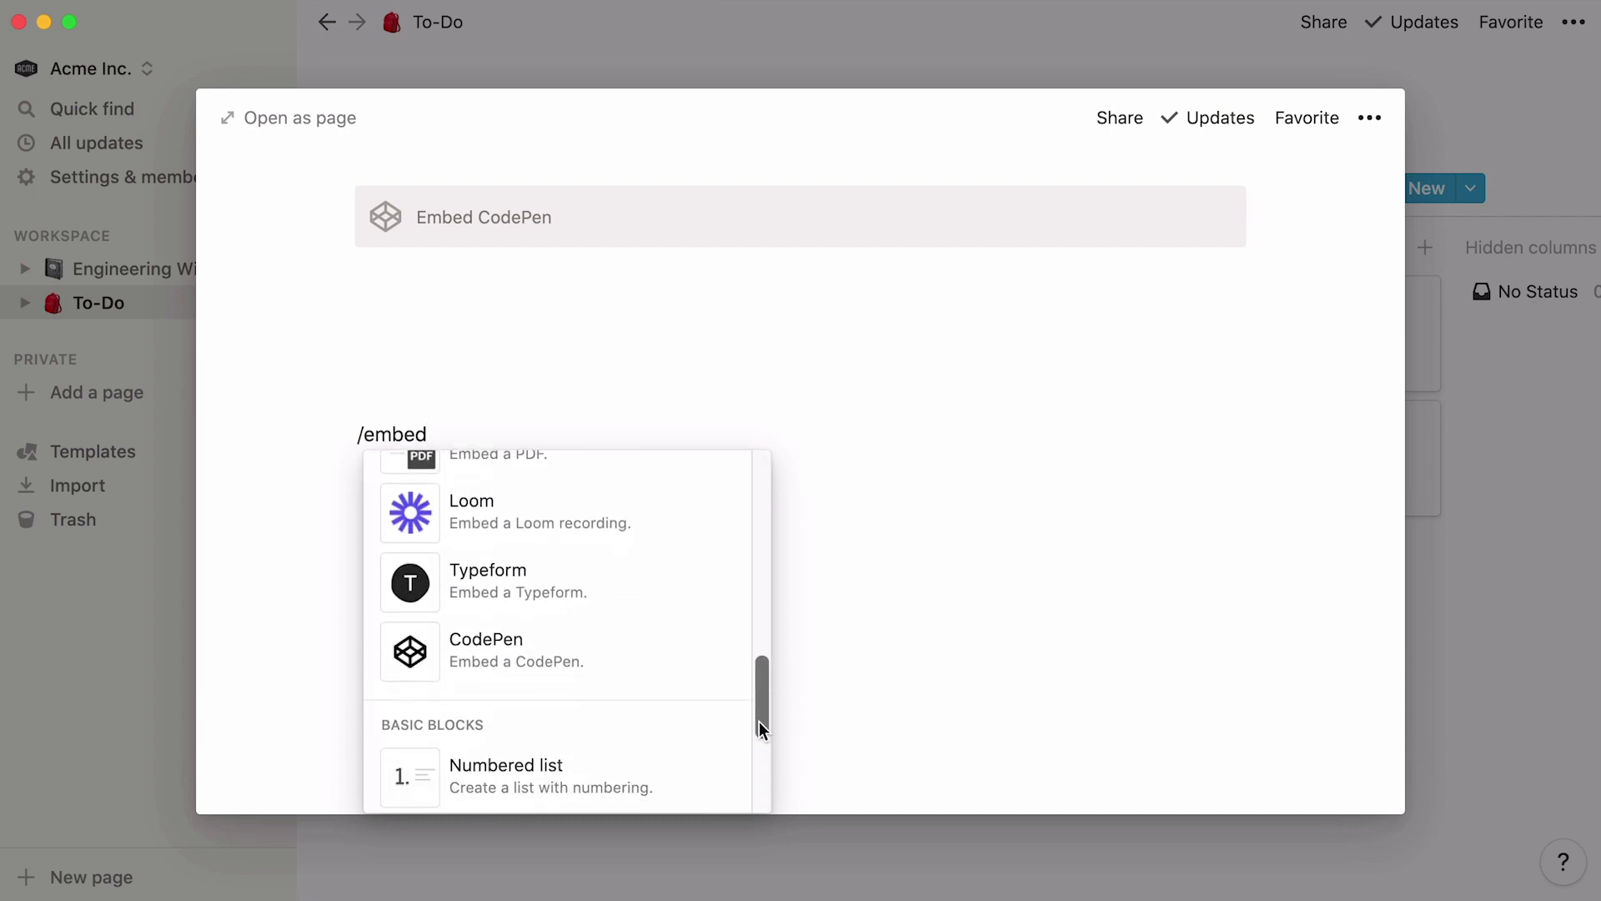
click(1062, 40)
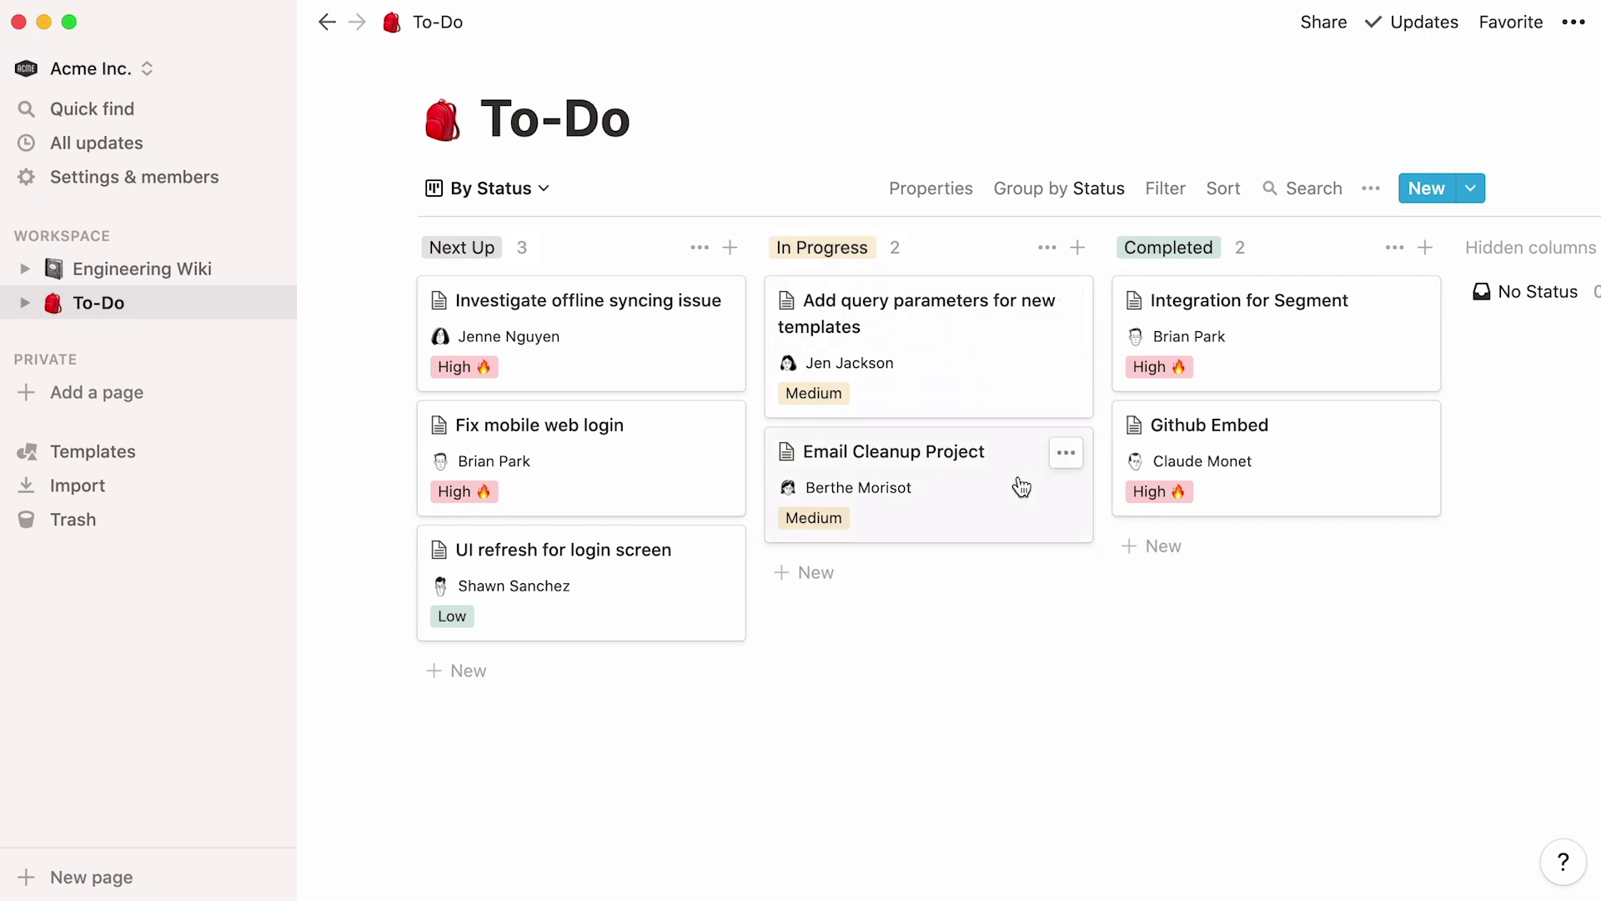
Step: Move Email Cleanup Project into Completed and switch to the By Assignee view
drag(1021, 487, 1194, 553)
click(998, 554)
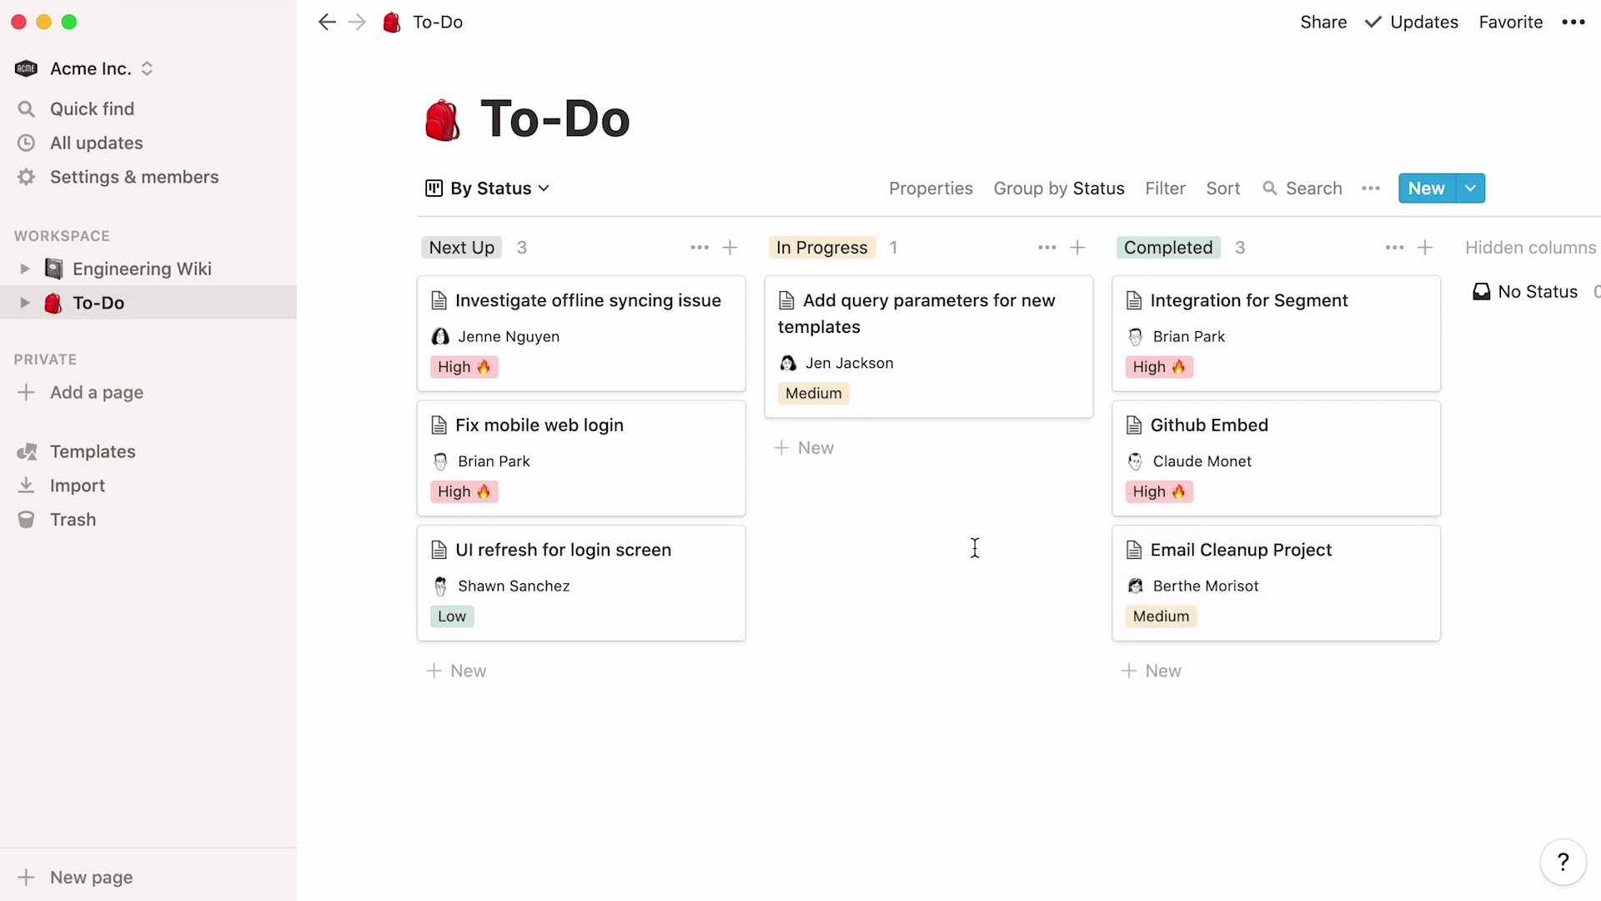
click(547, 191)
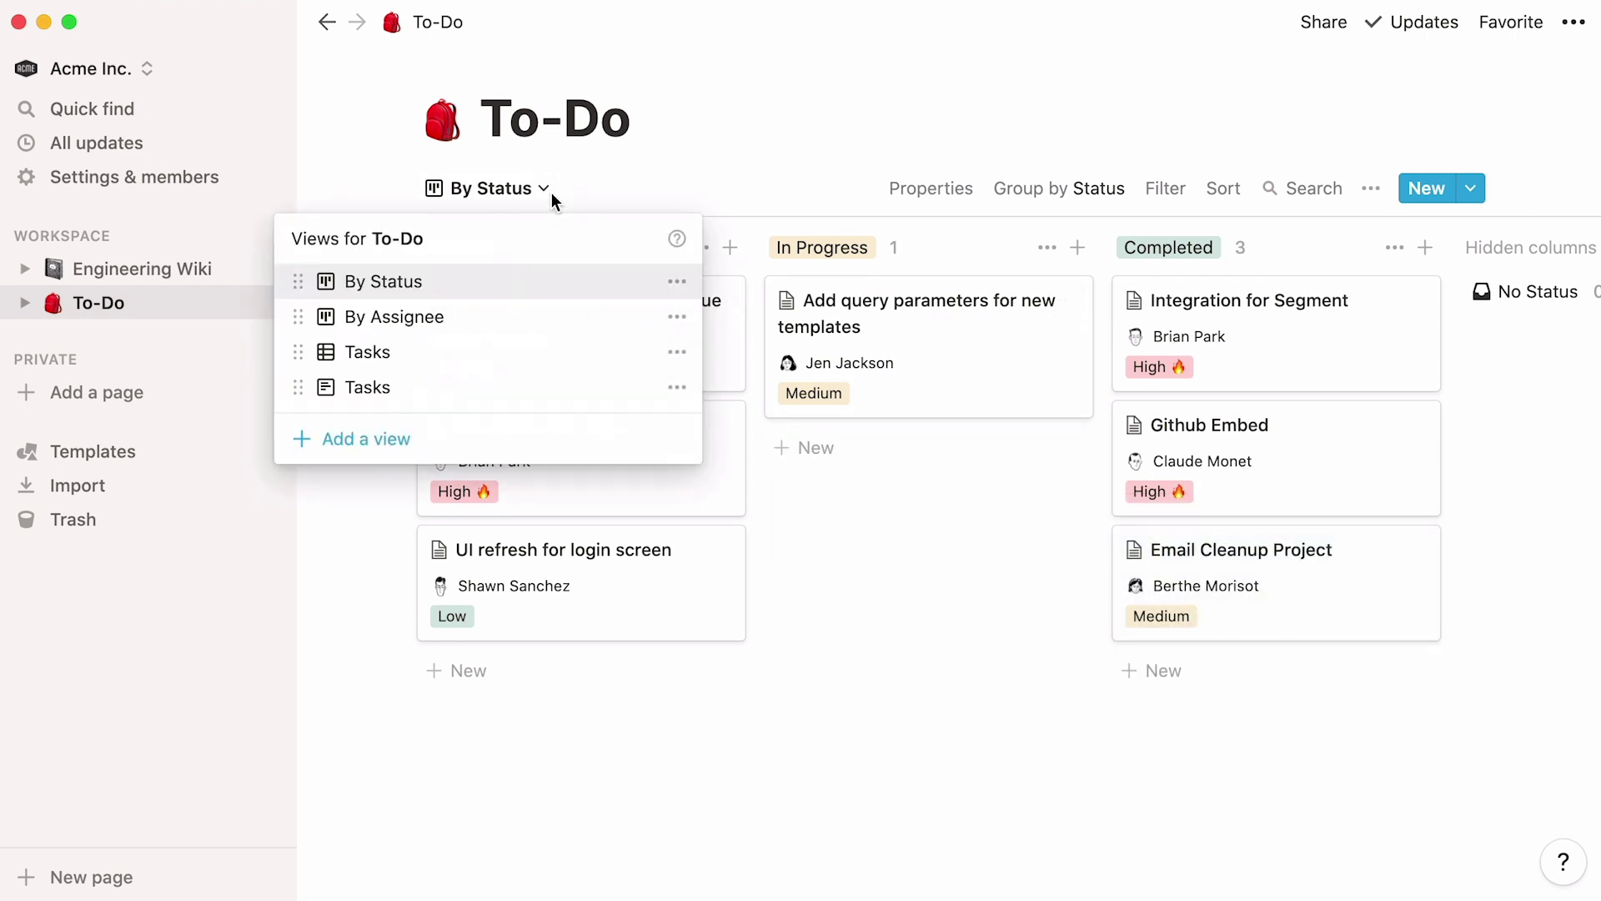
click(552, 318)
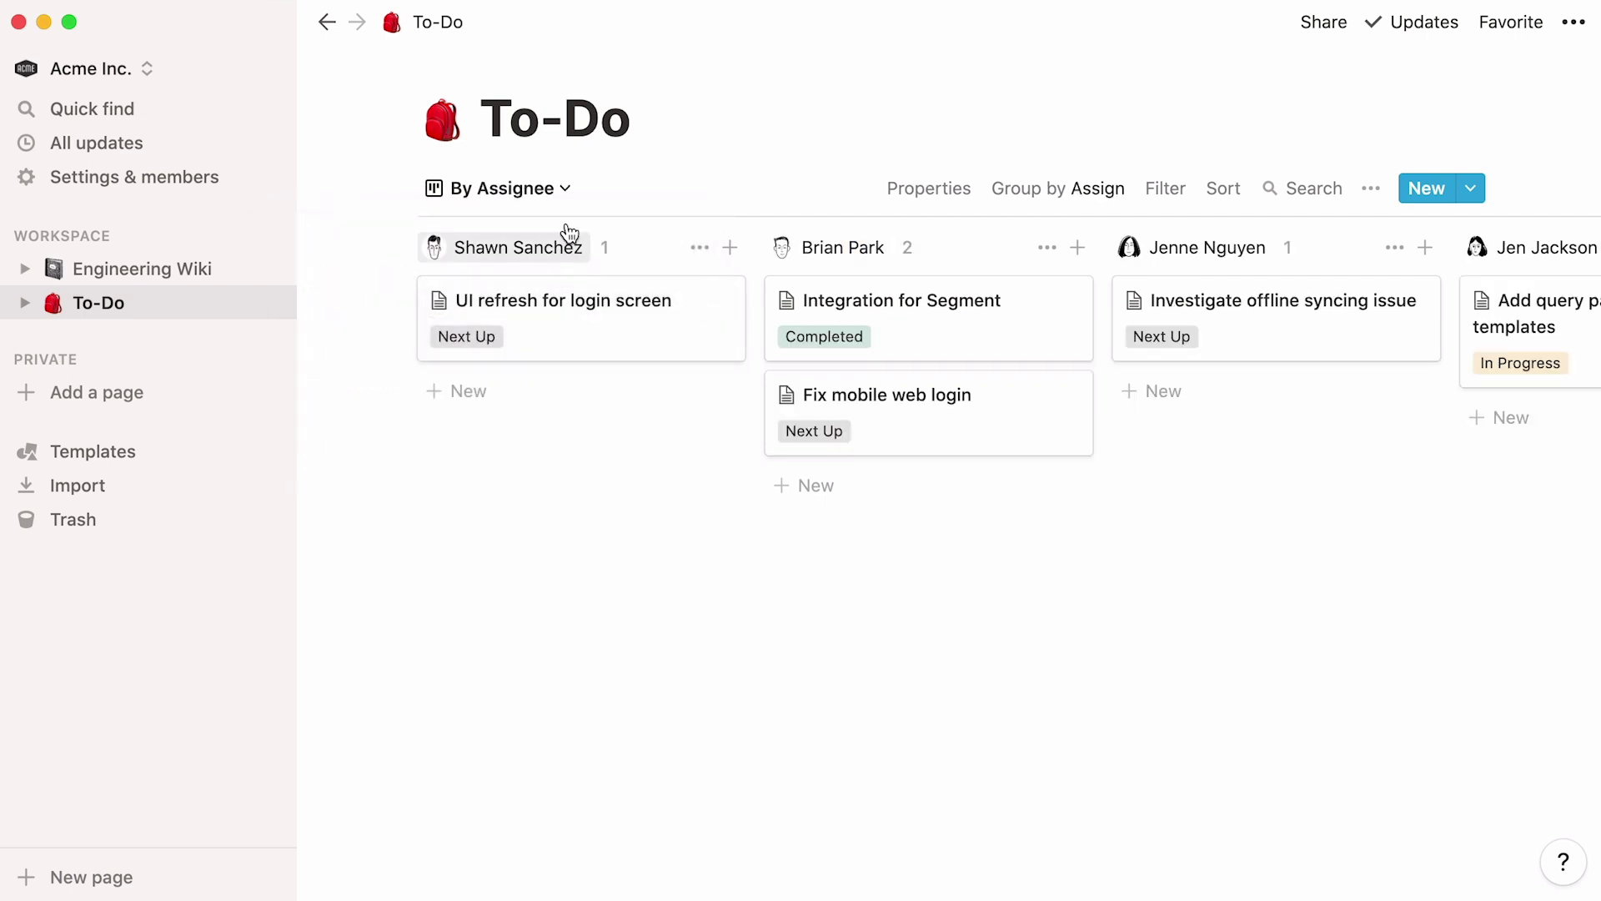
Step: Switch the To-Do database to the Tasks table view, then the Tasks list view
click(571, 190)
click(544, 351)
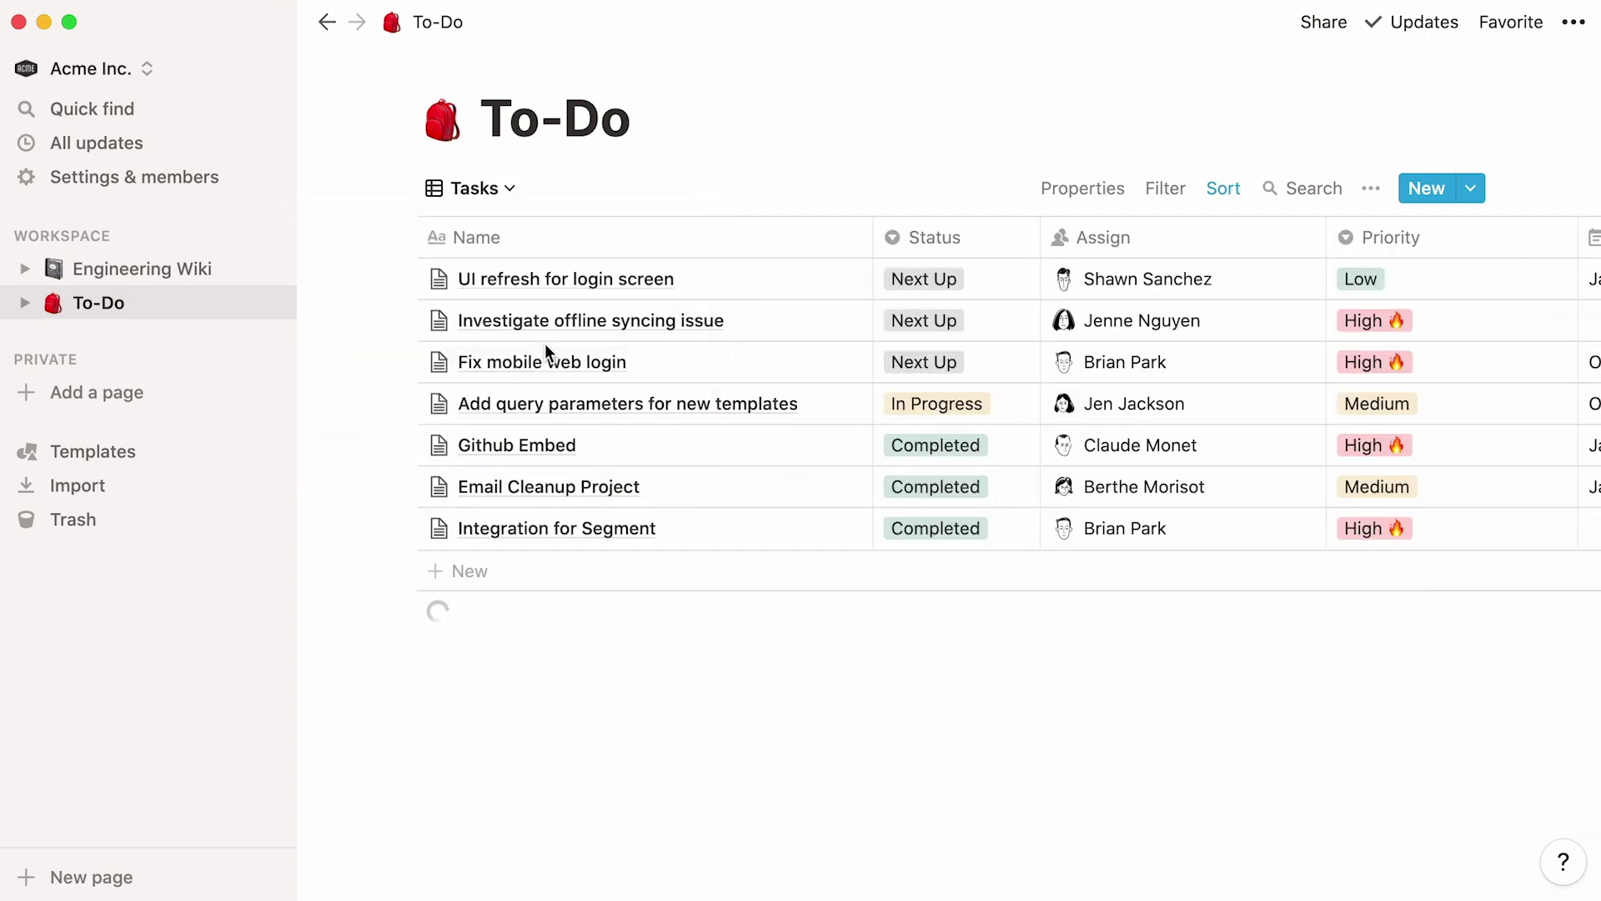
click(518, 200)
click(464, 382)
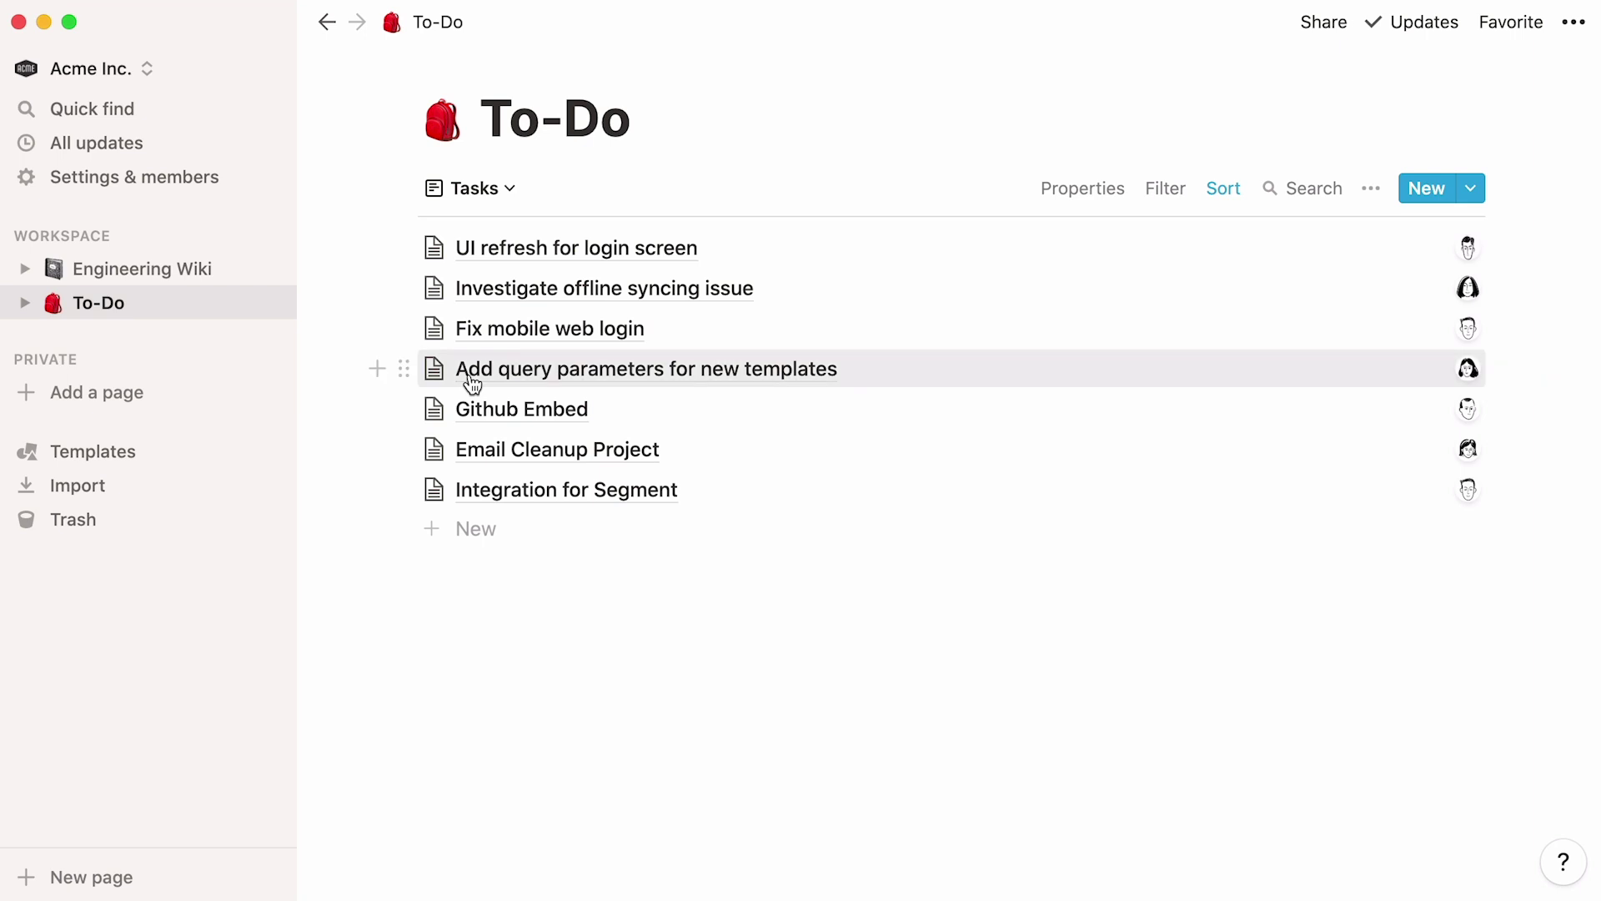
Step: Change the Appearance theme to Dark, then back to Light, and return to the To-Do board
click(230, 186)
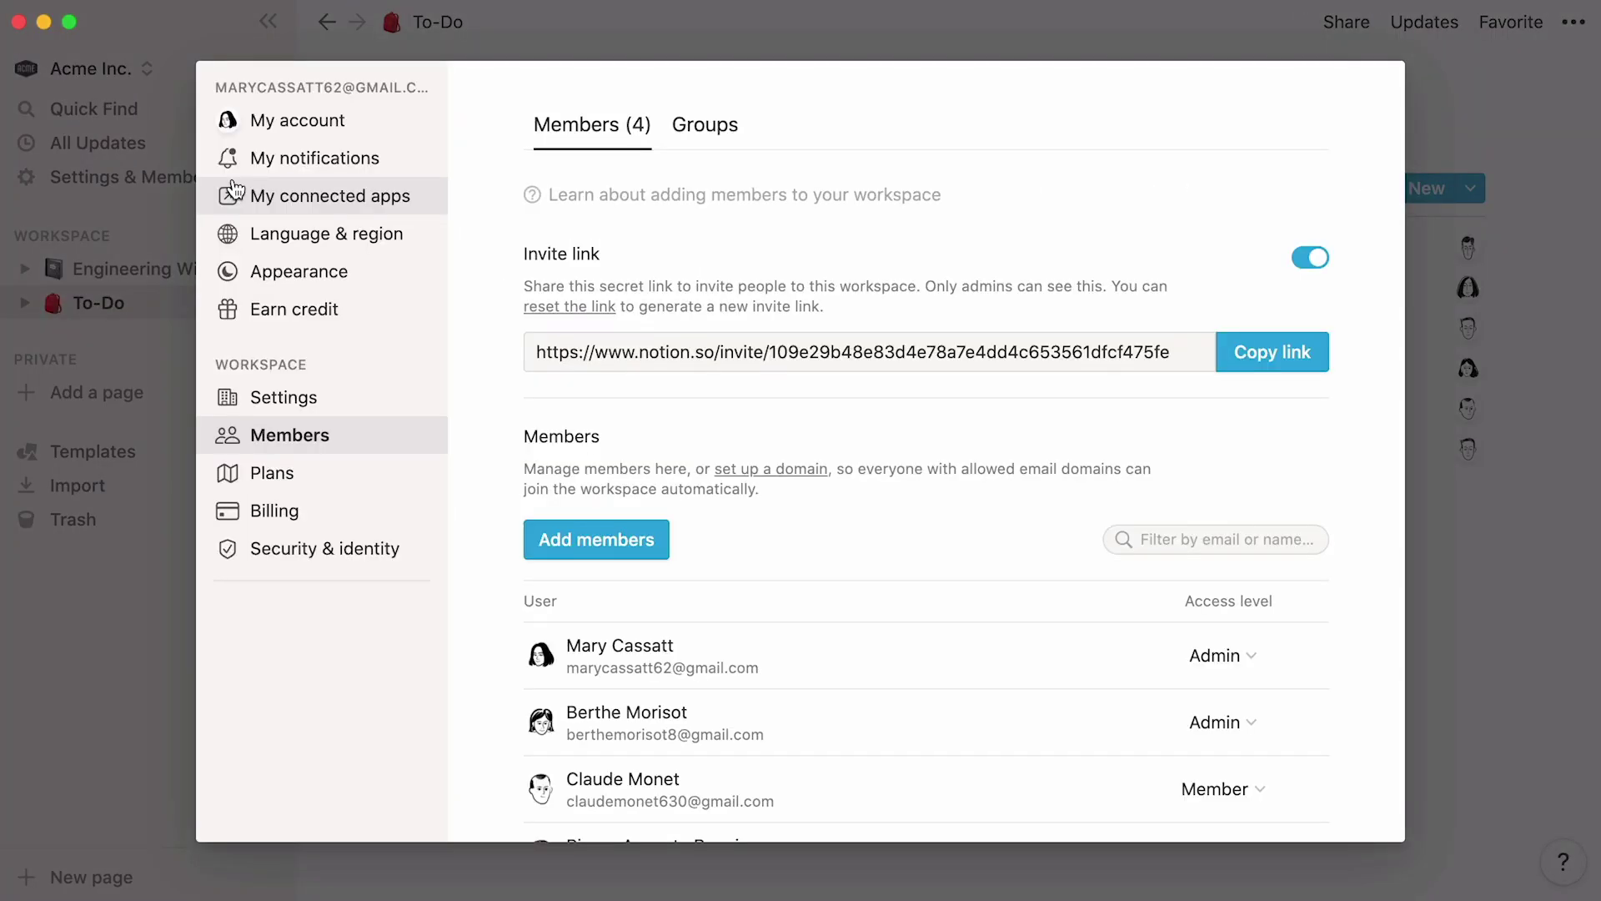
click(389, 276)
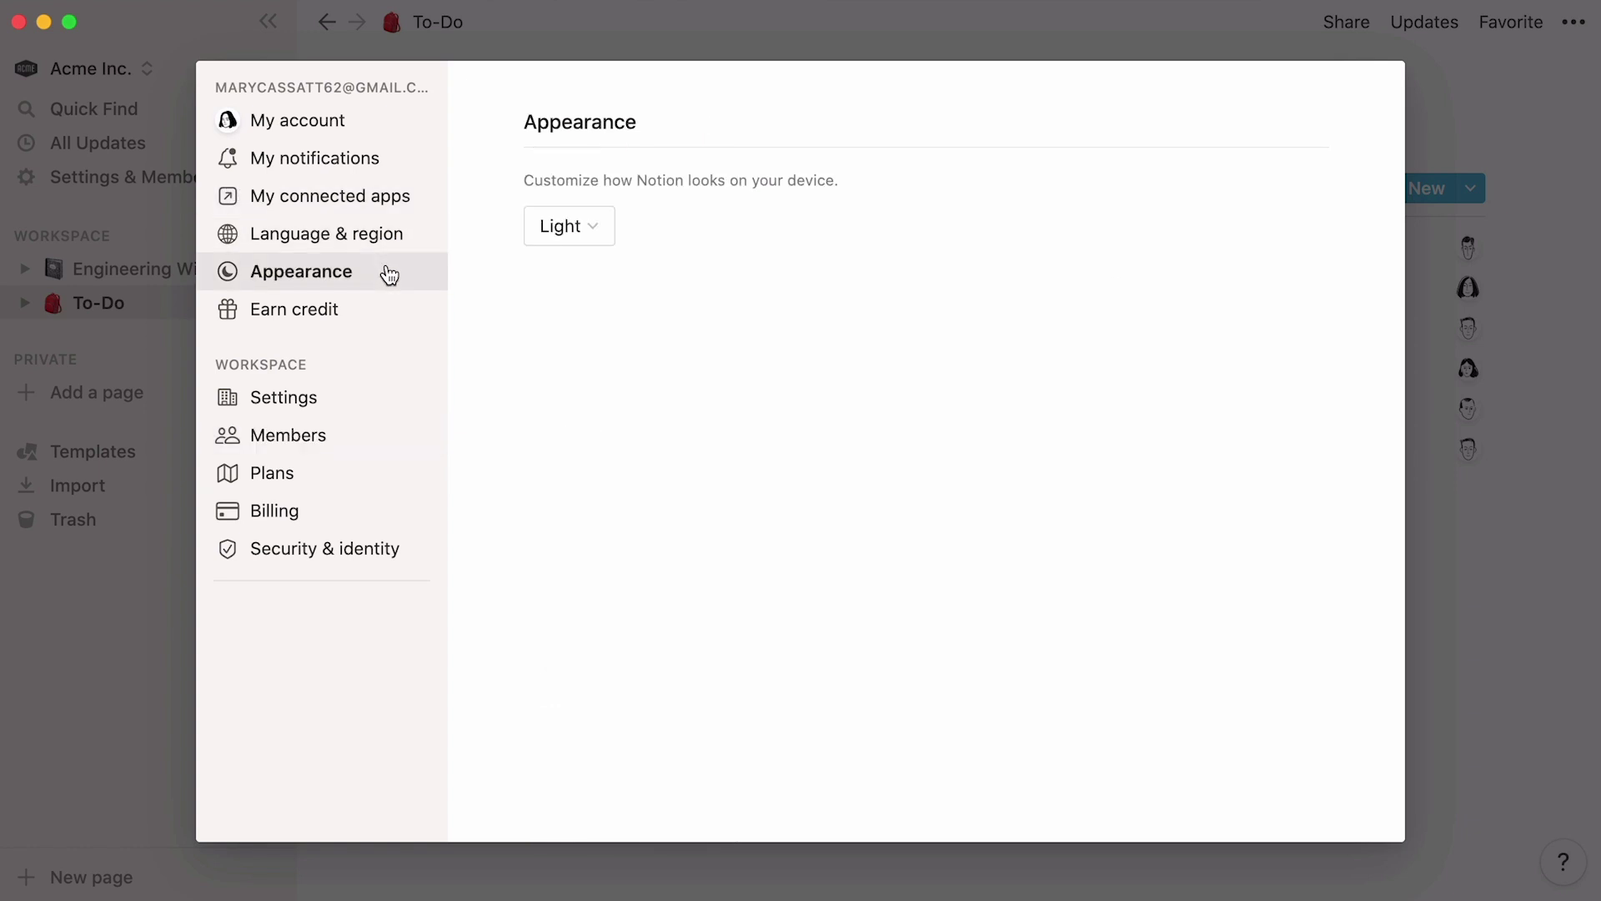
click(588, 236)
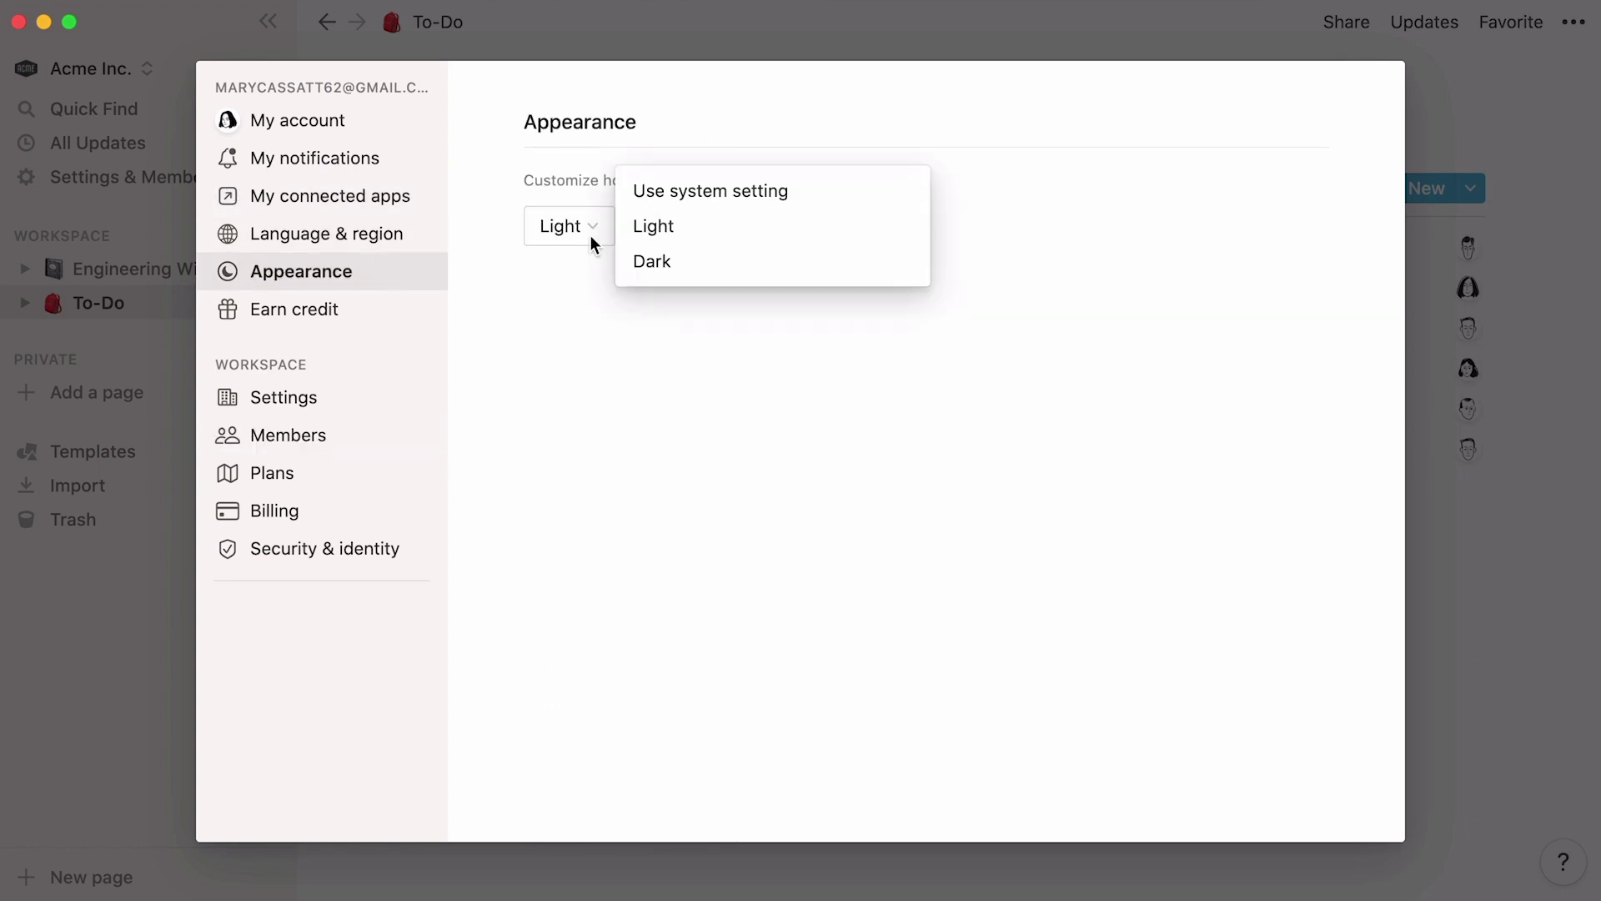
click(724, 272)
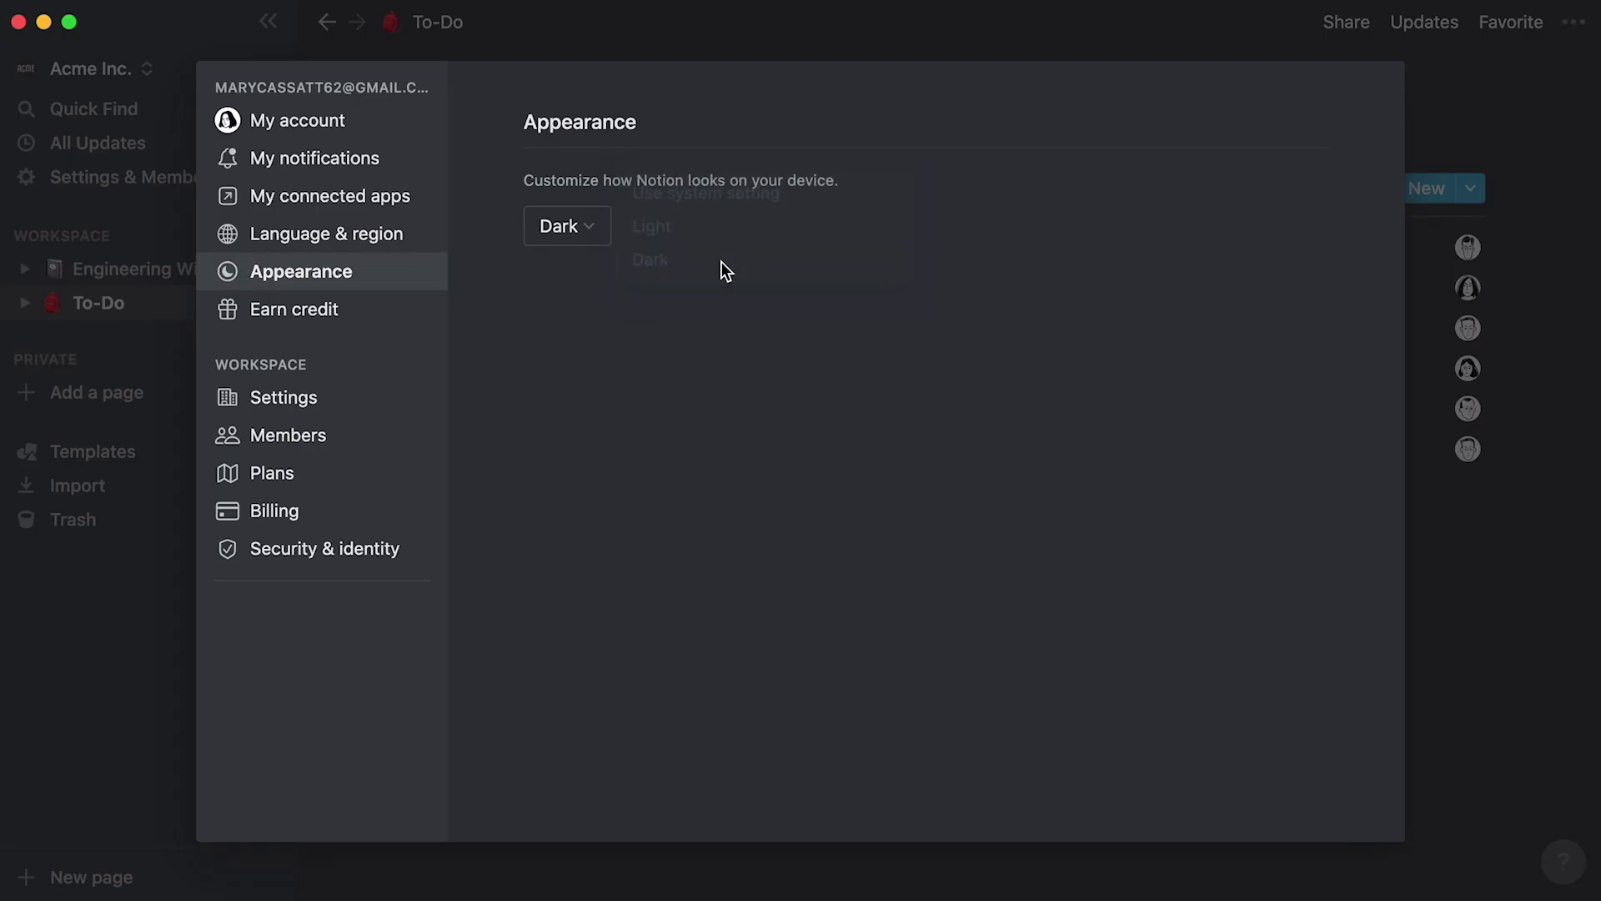
click(606, 236)
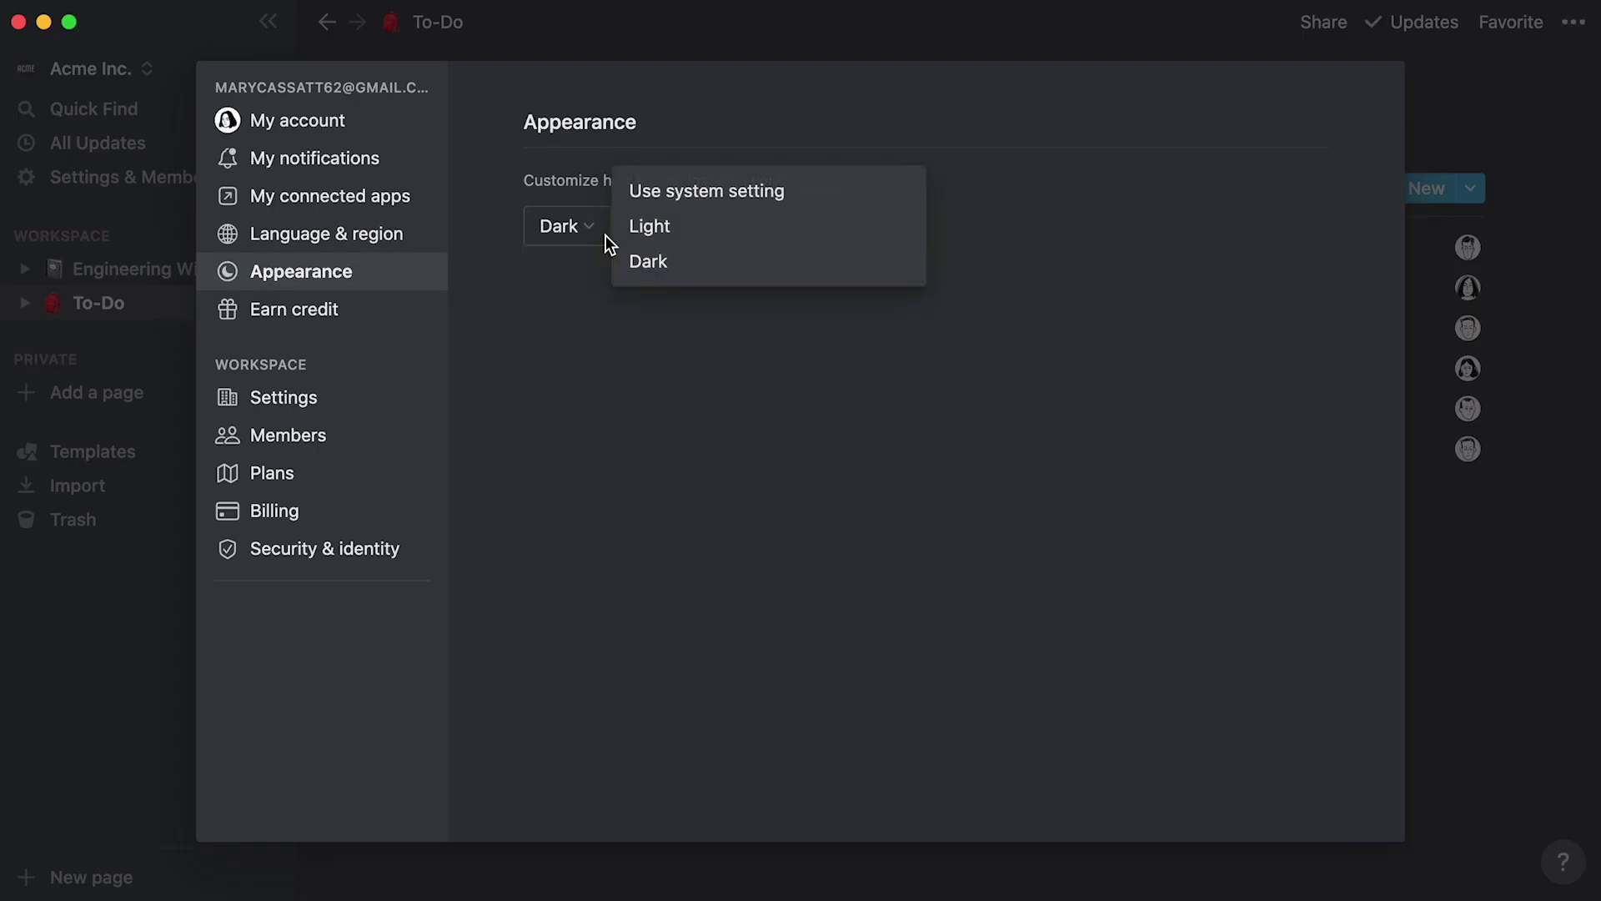
click(692, 237)
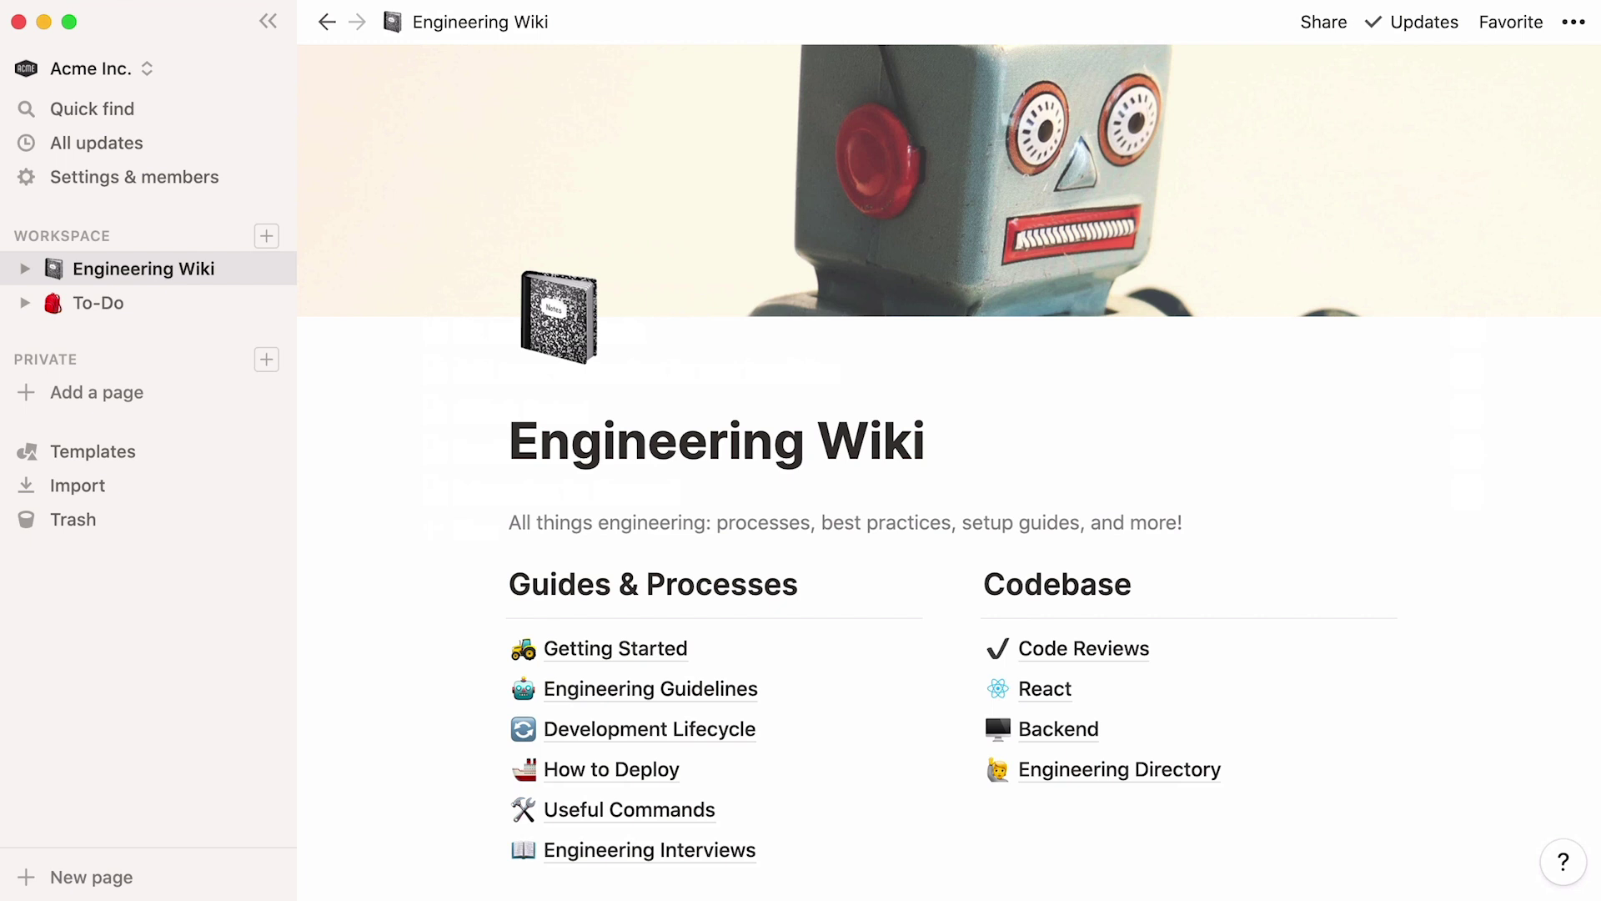
click(99, 303)
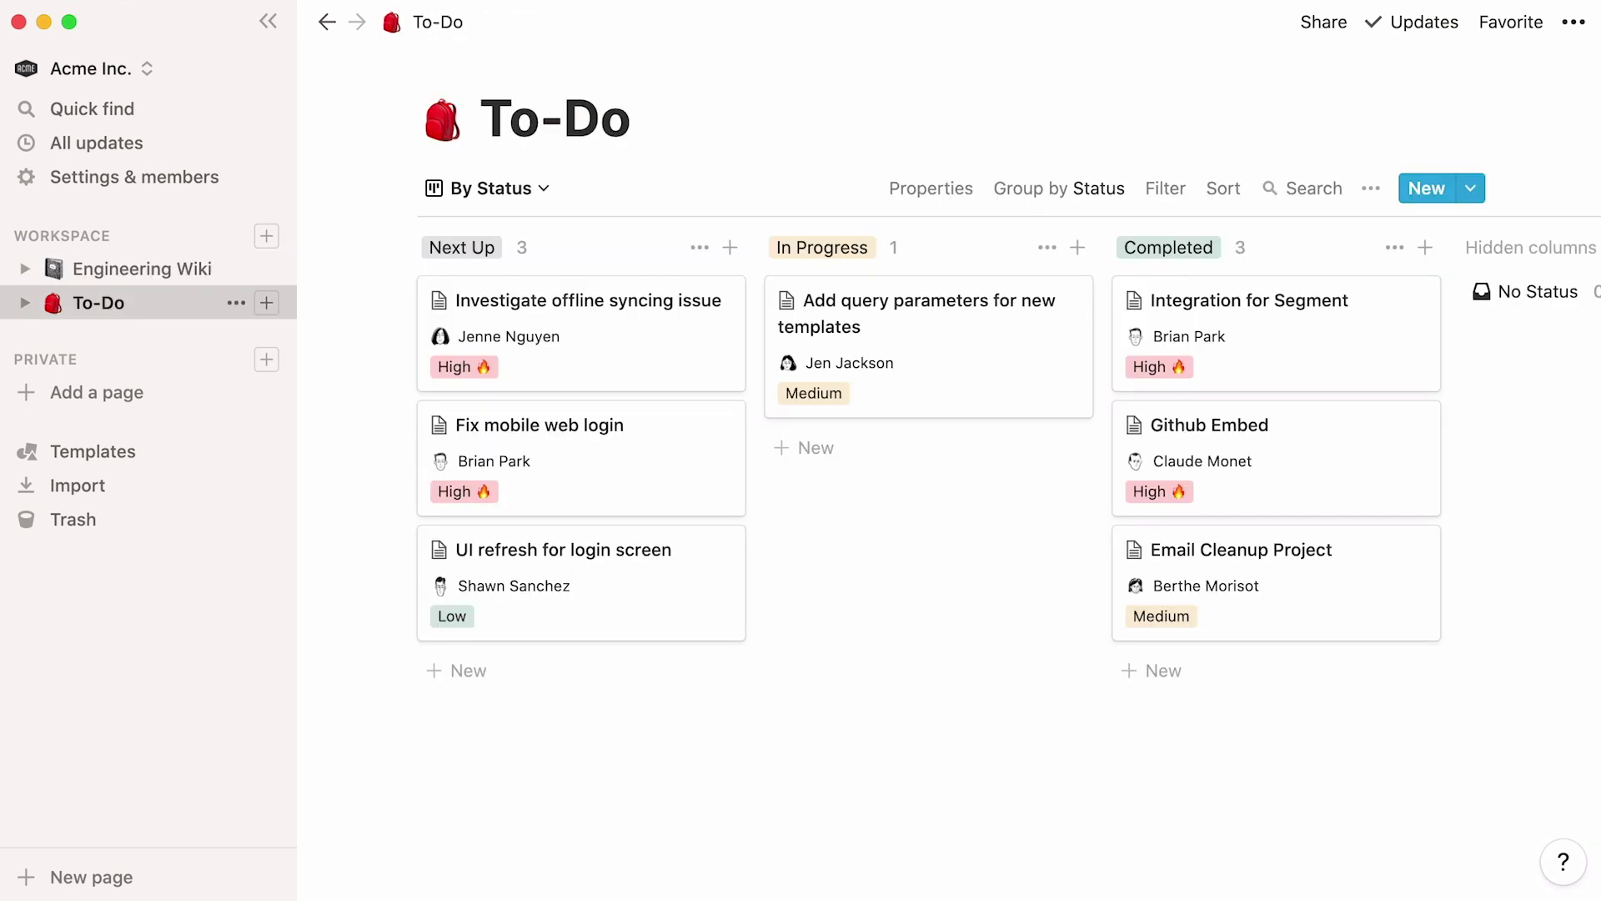